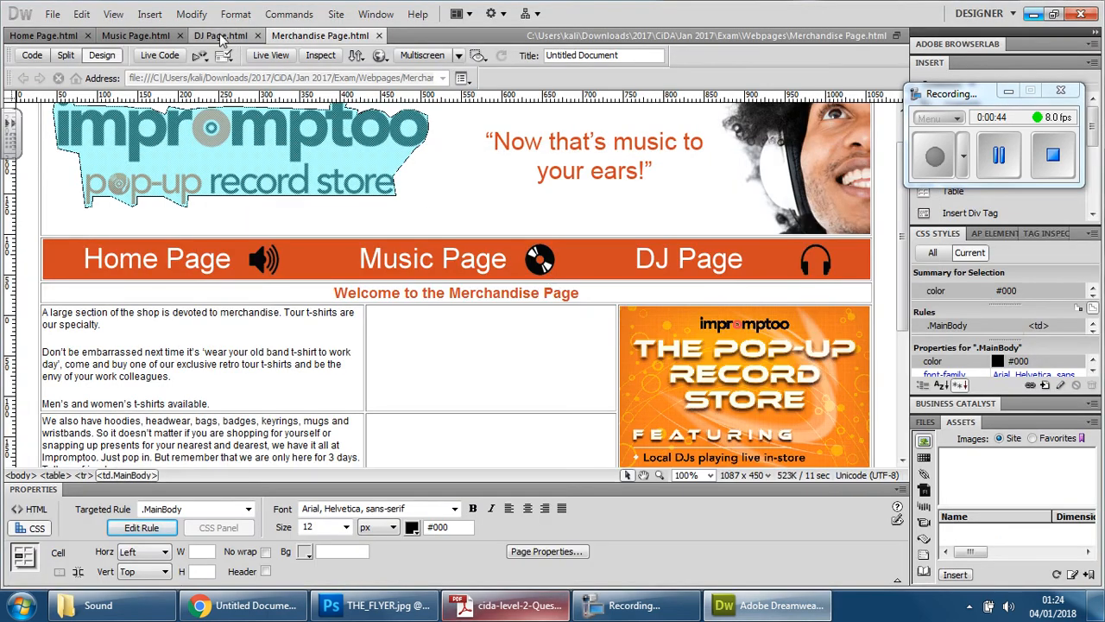
On DJ Page.html, merge the three empty table cells beside the DJ descriptions into one cell
click(220, 35)
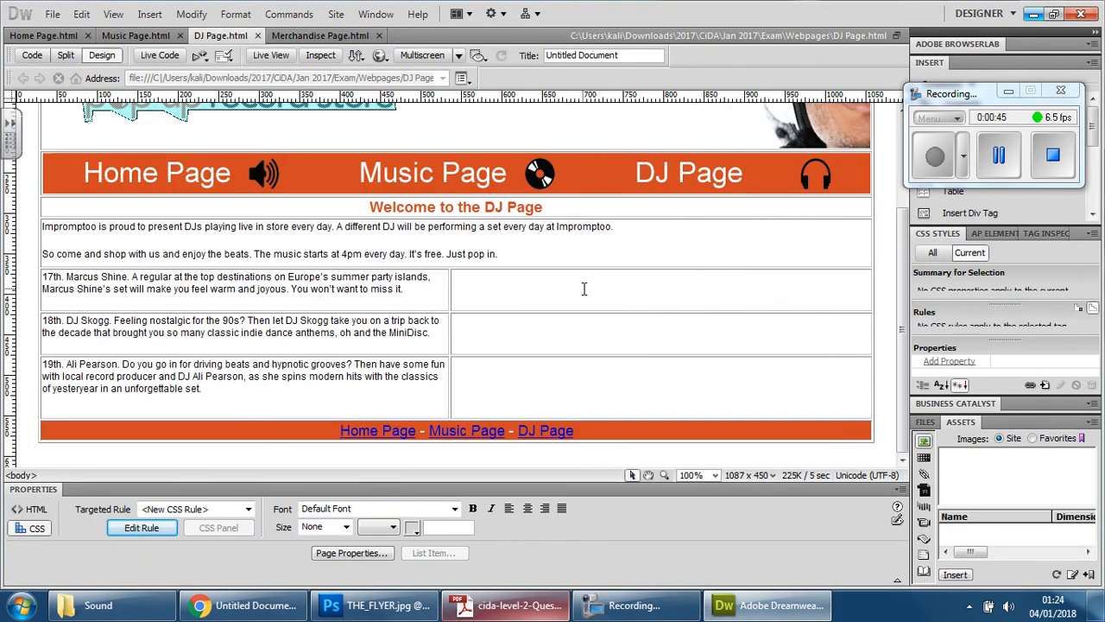
drag(499, 289, 521, 374)
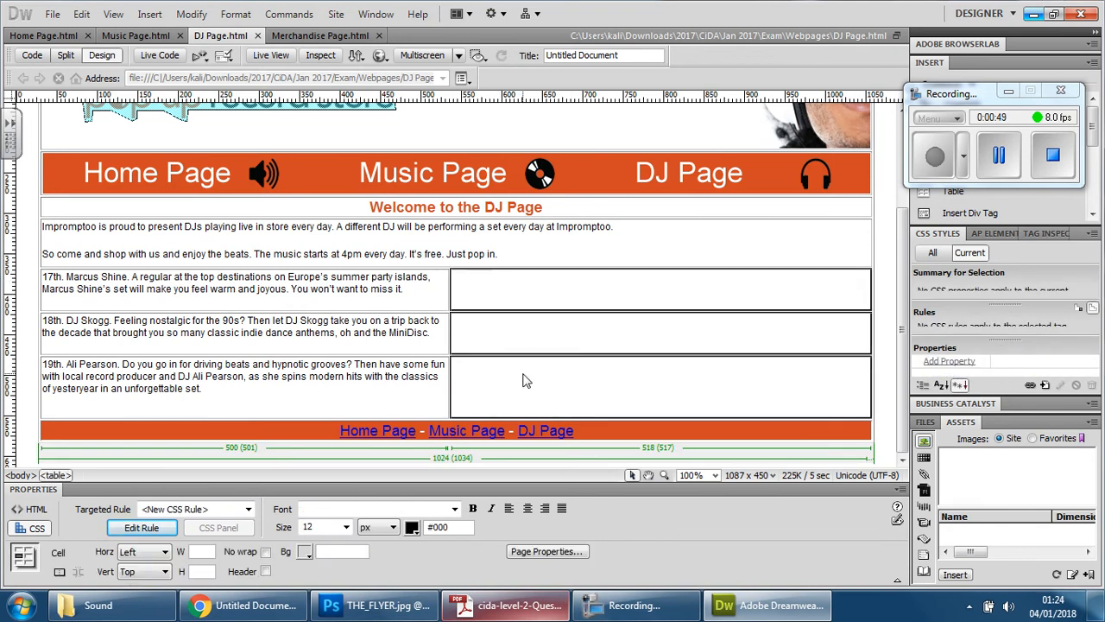
right_click(524, 378)
mouse_move(617, 142)
click(345, 164)
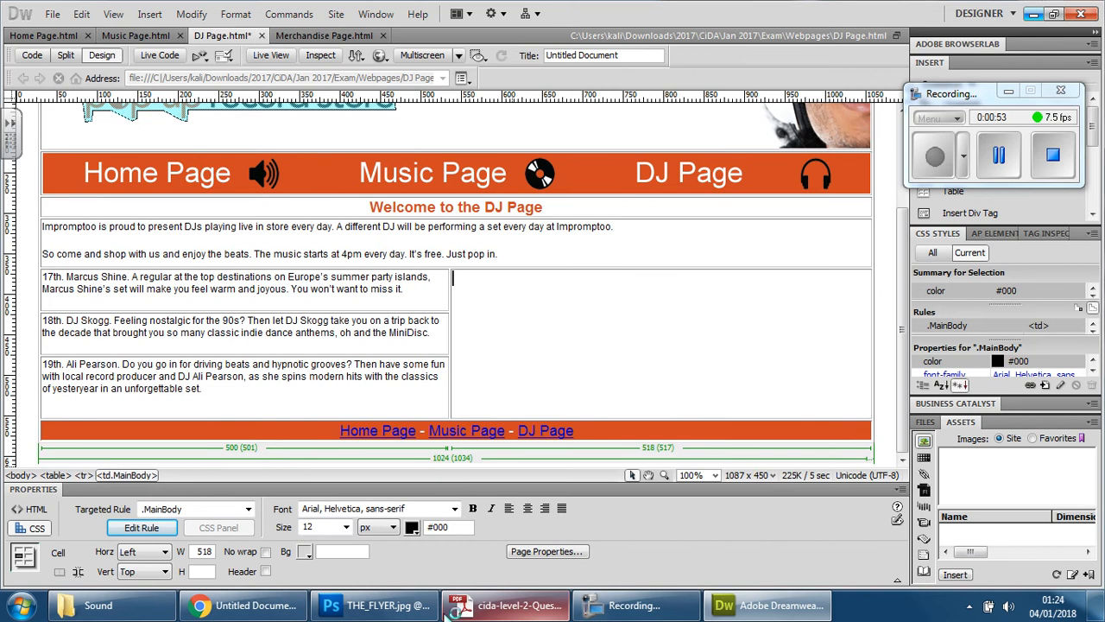
Switch to Photoshop and close the flyer document, saving it as THE_FLYER in Photoshop format in the Images folder
click(388, 608)
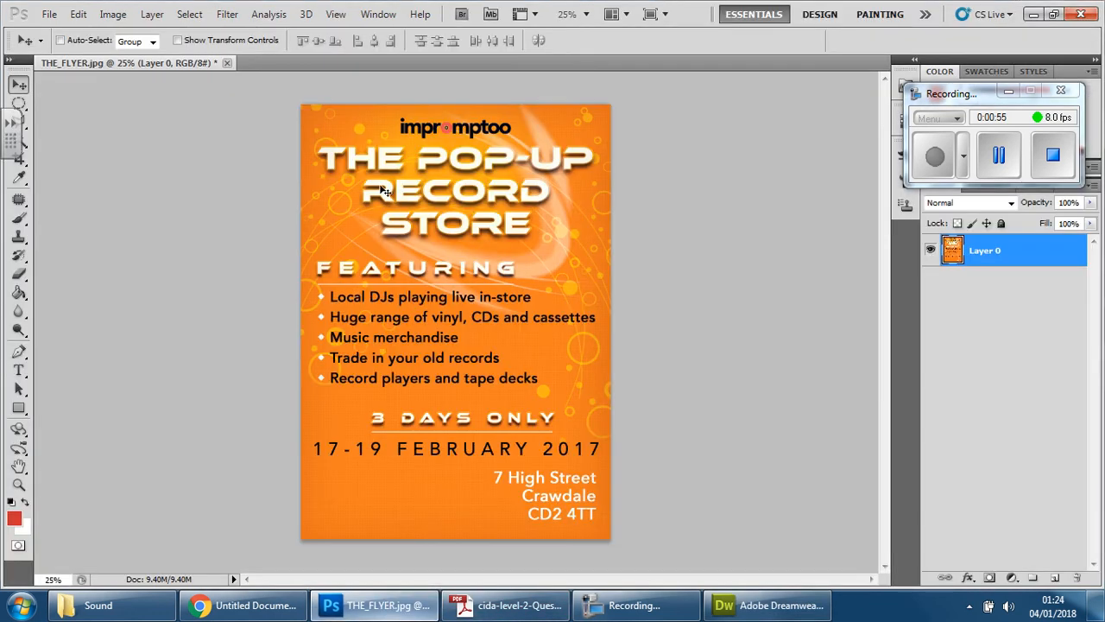
click(227, 64)
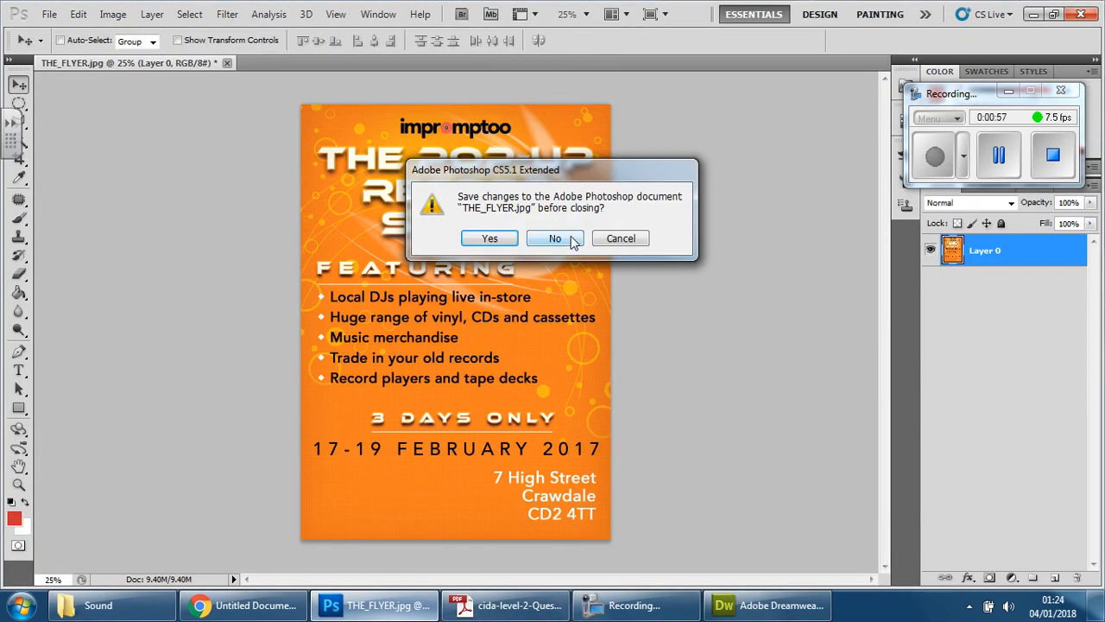
click(489, 240)
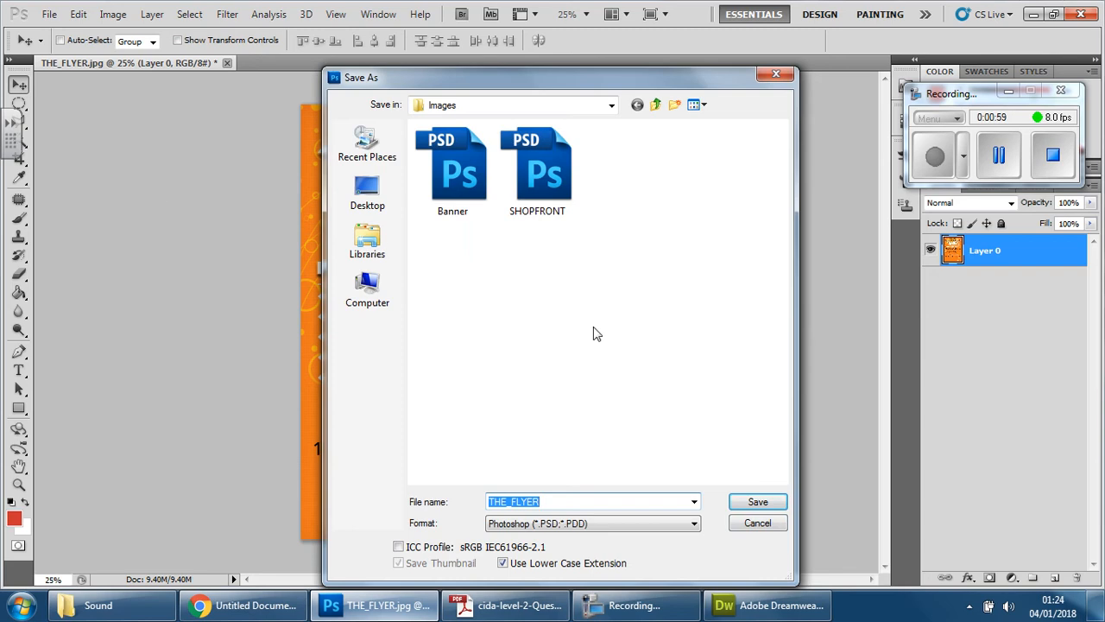
click(748, 509)
click(734, 188)
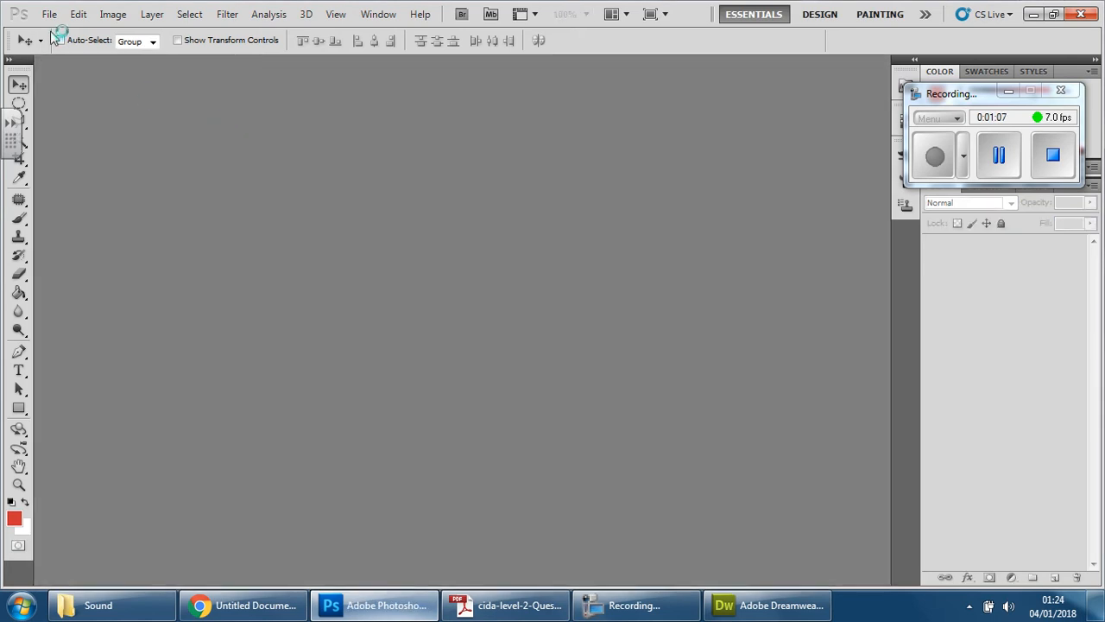
Open the LOCAL_DJs image from the Images folder in Photoshop, checking the required file name in the PDF question paper
click(52, 14)
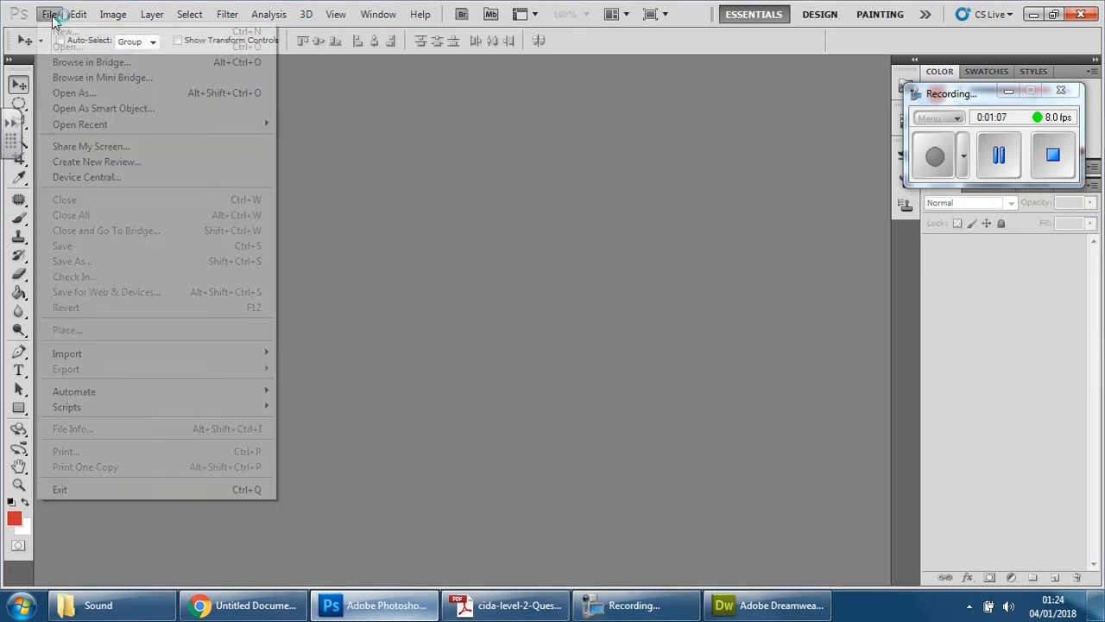
click(69, 47)
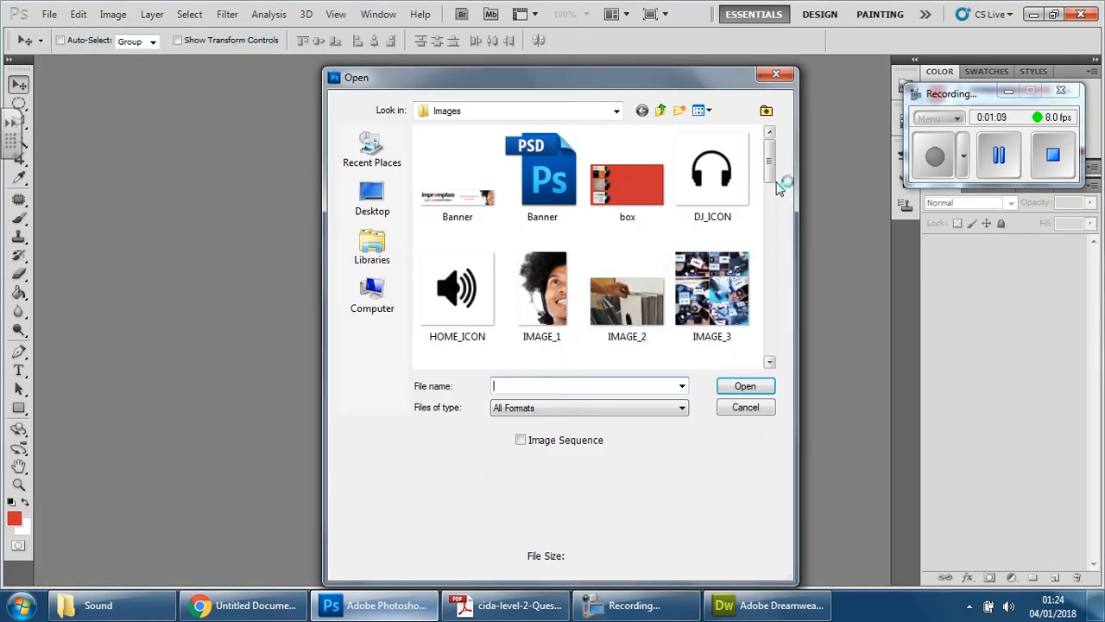
drag(769, 164, 766, 278)
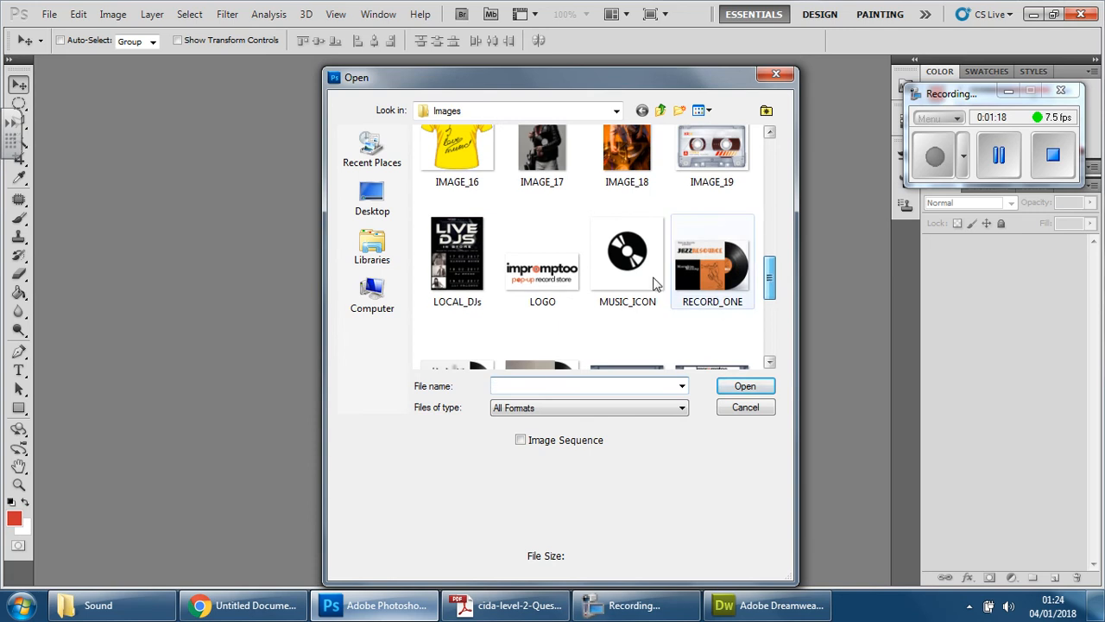
click(509, 605)
drag(309, 376, 376, 376)
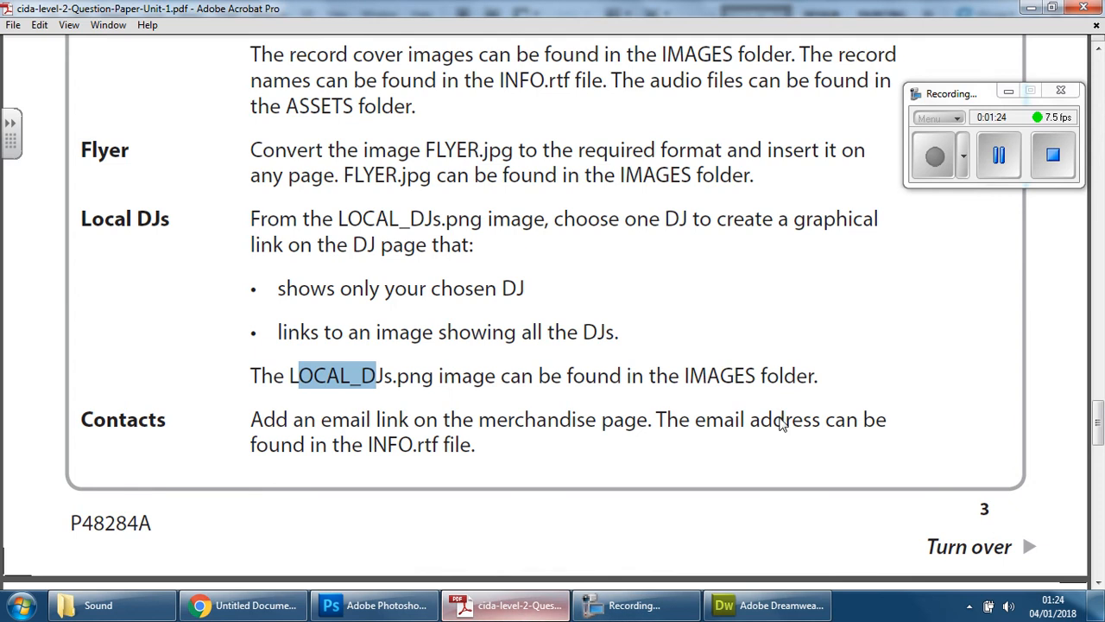
click(1009, 91)
click(398, 605)
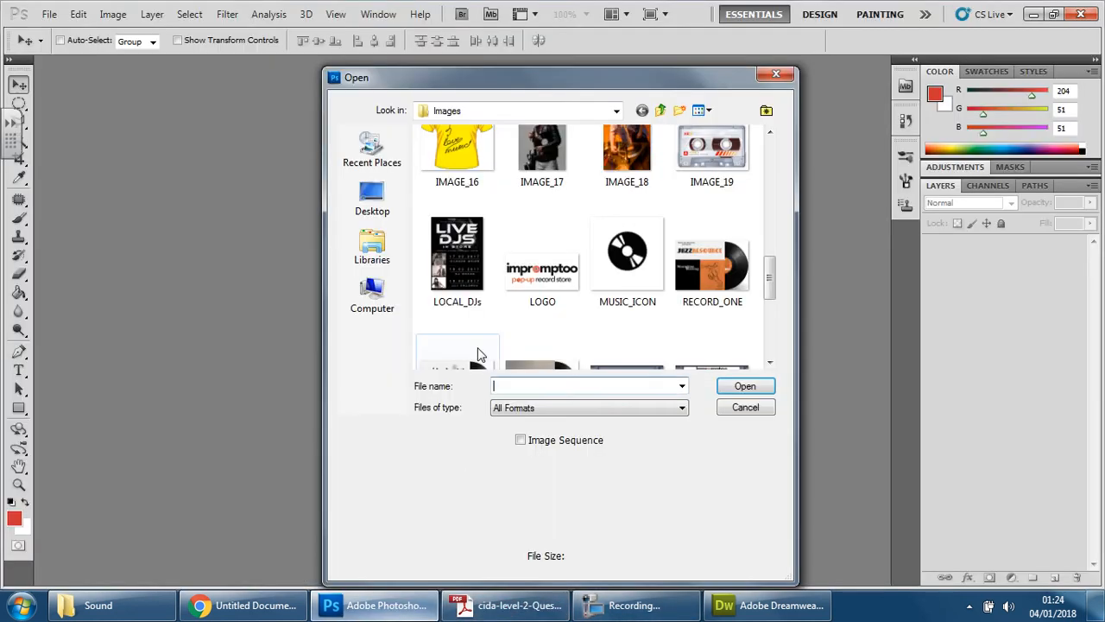
click(459, 268)
click(760, 386)
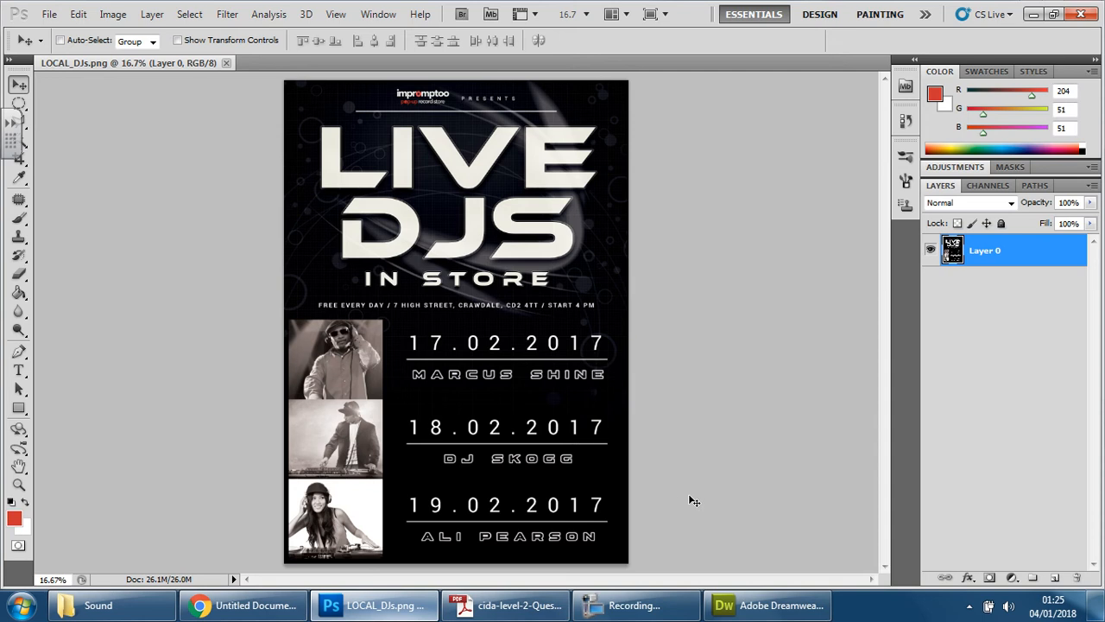
Crop the poster to only the photo of the DJ listed for 19.02.2017
key(ctrl+plus)
key(ctrl+plus)
key(ctrl+plus)
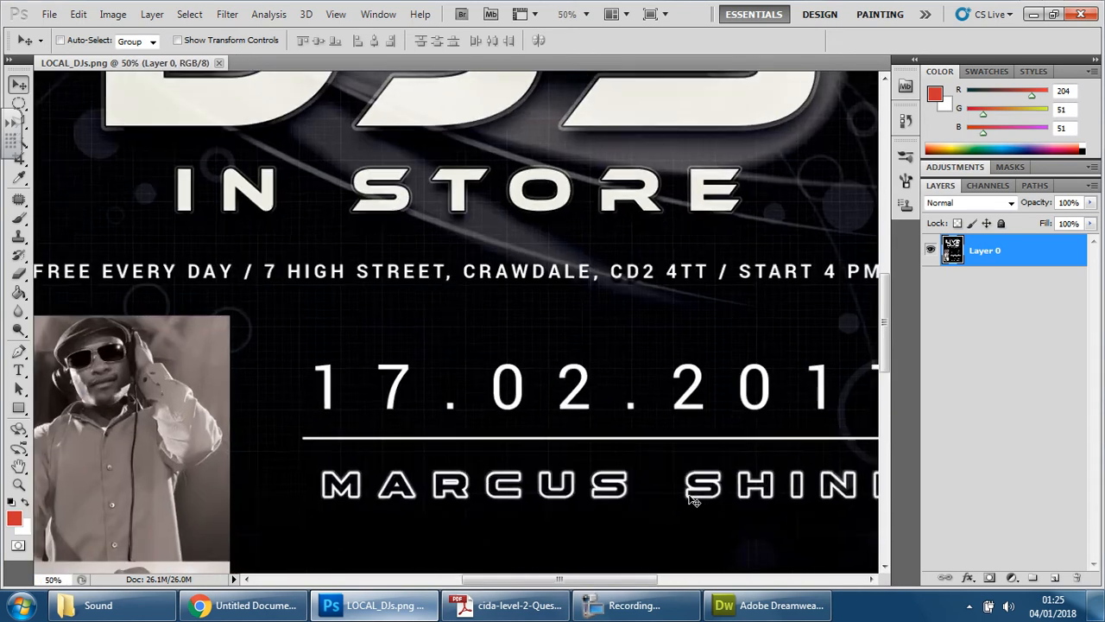
key(ctrl+plus)
scroll(691, 501, down, 3)
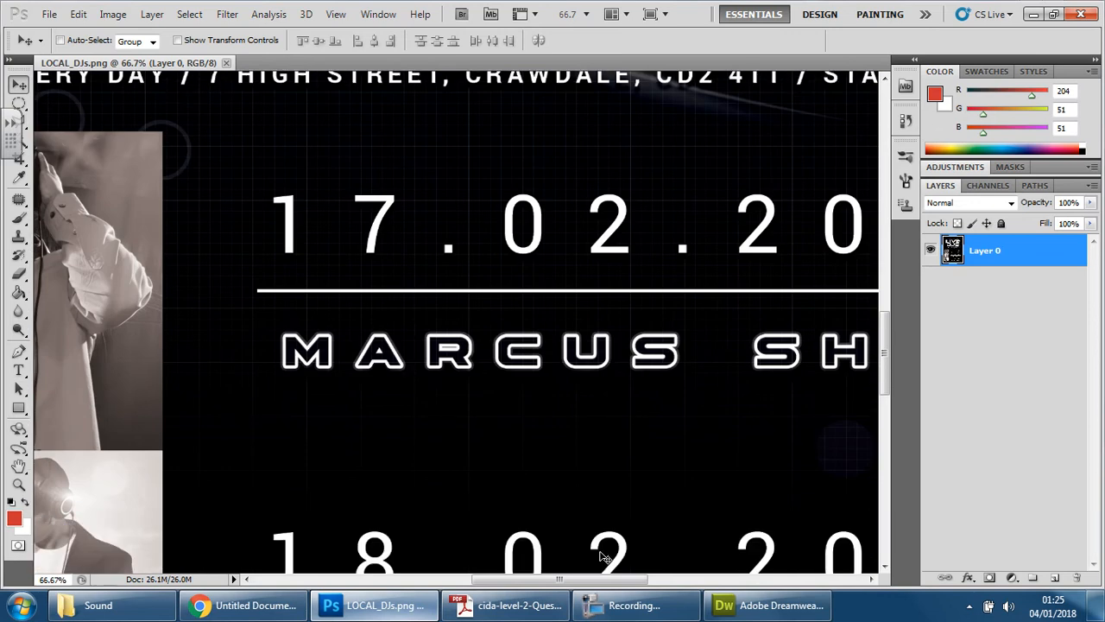
drag(594, 579, 500, 564)
scroll(747, 384, down, 3)
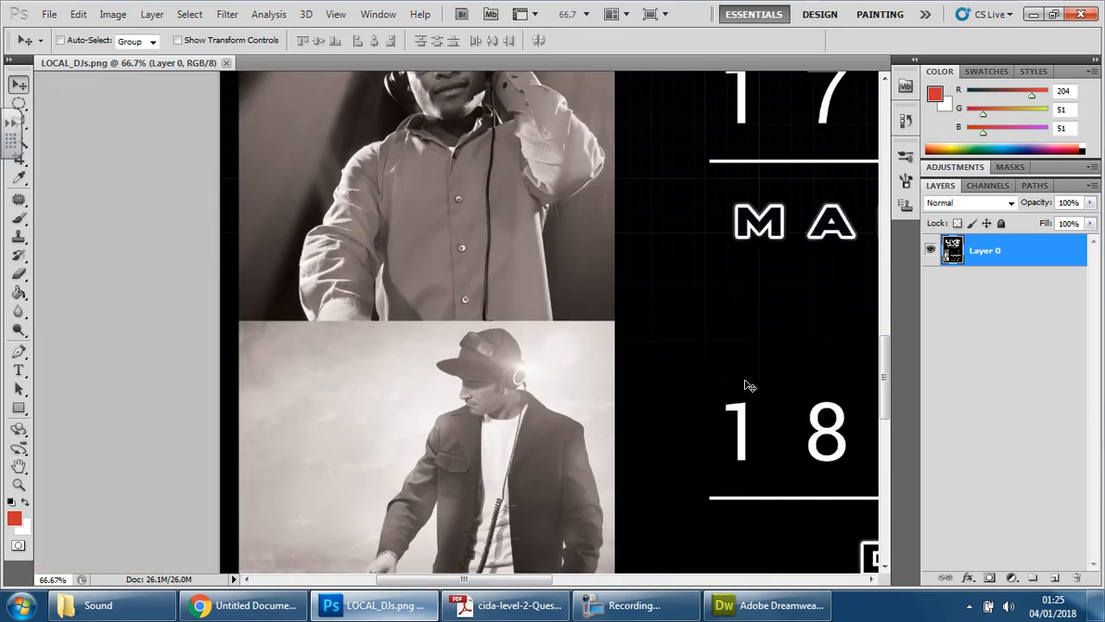
scroll(749, 386, down, 5)
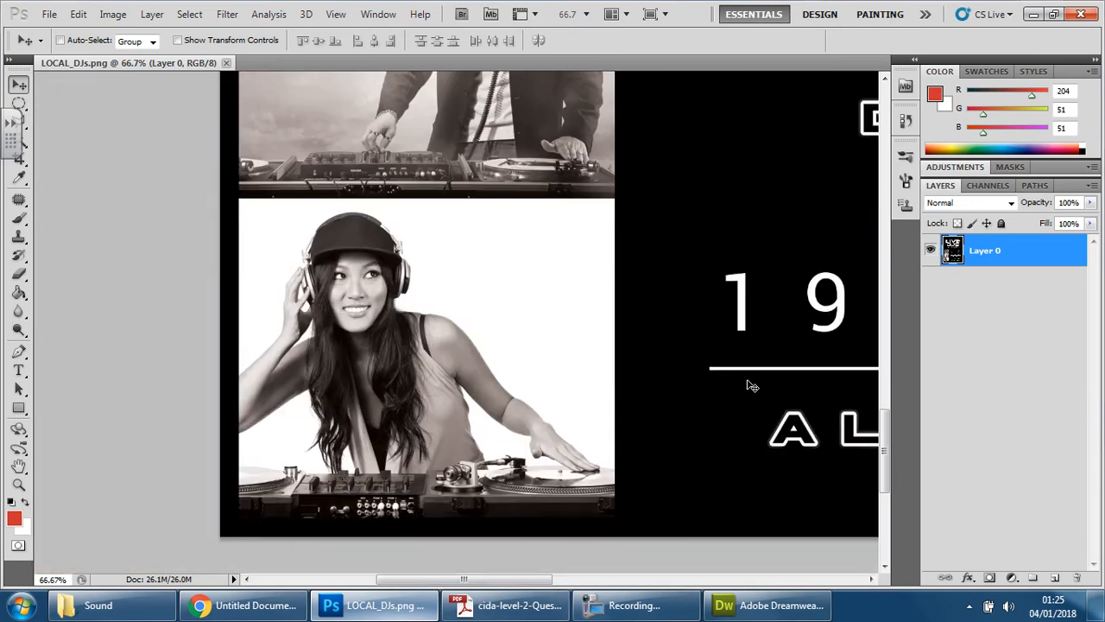
click(20, 159)
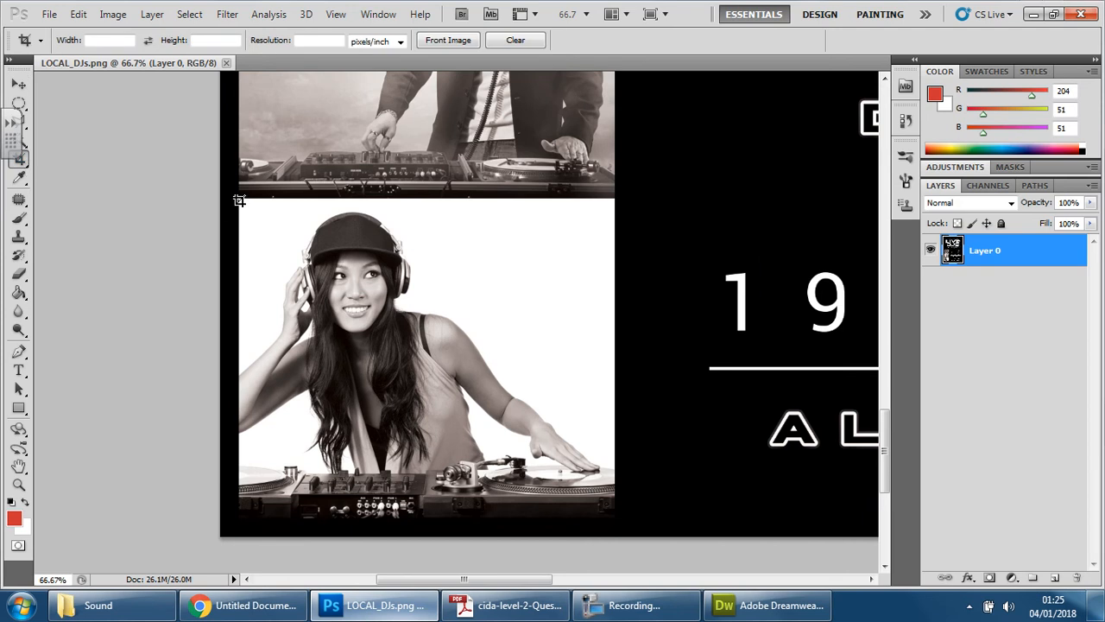
drag(239, 201, 613, 519)
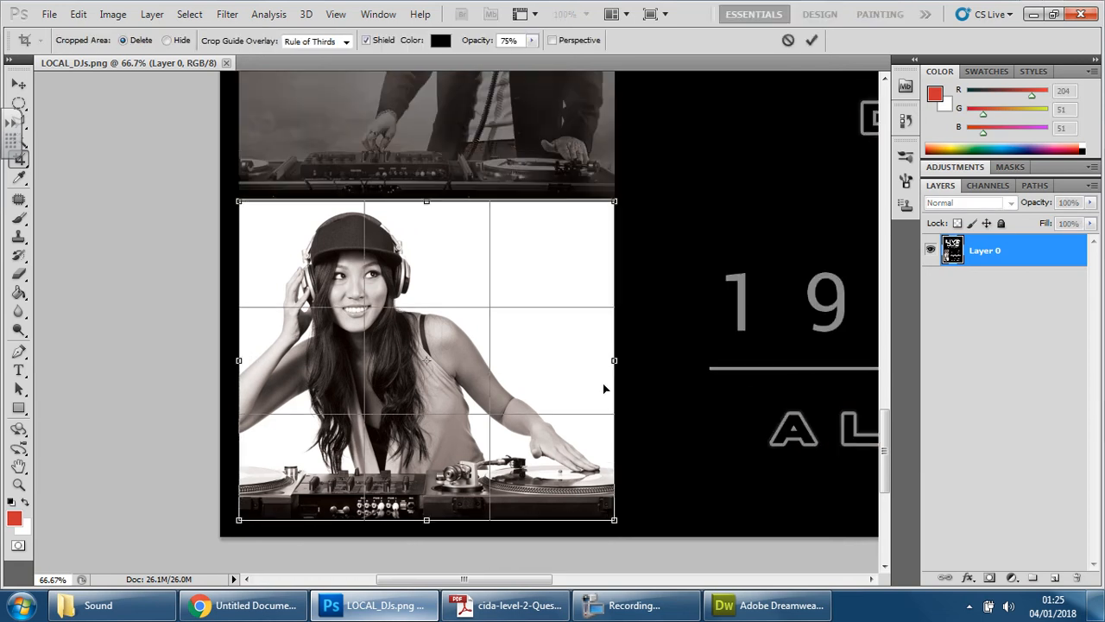
key(Escape)
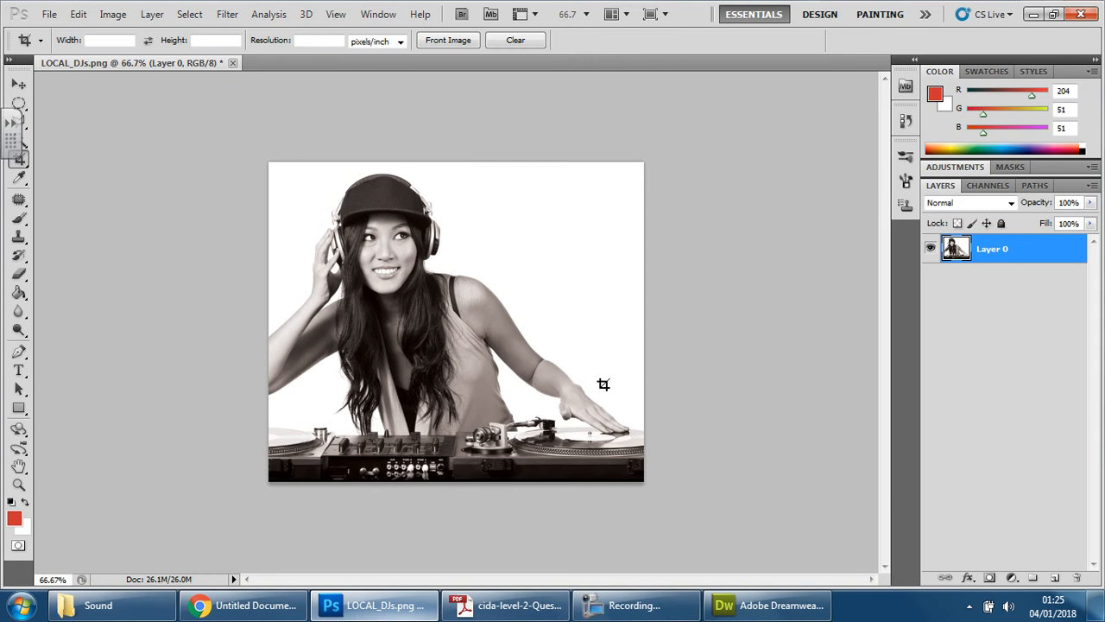
Save the cropped picture as a PNG copy named ChosenDJ in the Images folder, with interlacing set to None
click(49, 13)
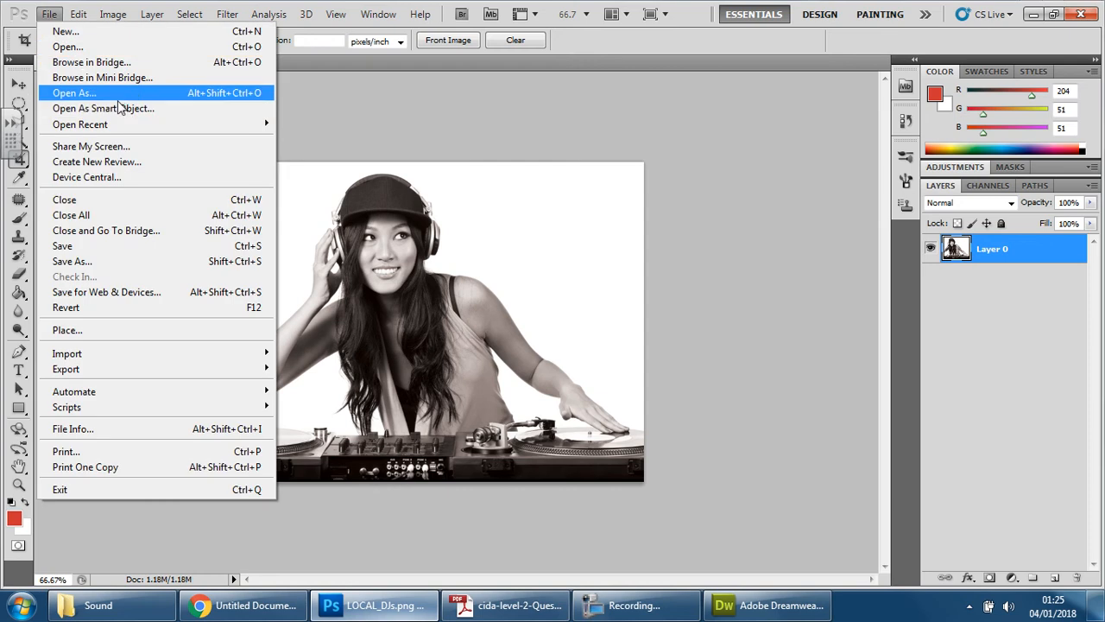
click(97, 262)
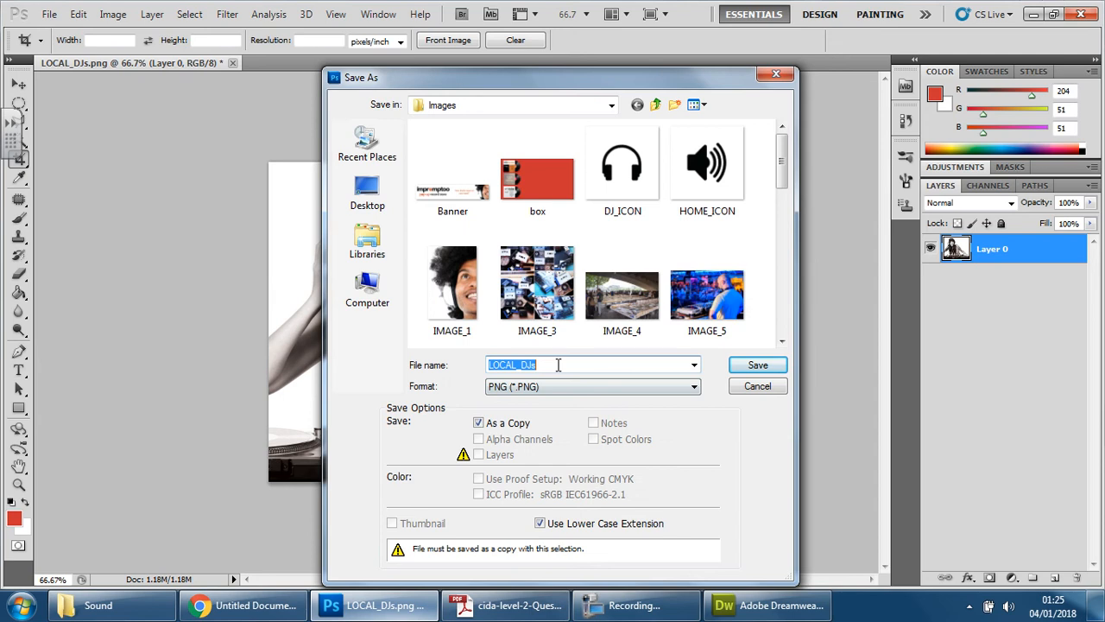
text(cho)
key(BackSpace)
key(BackSpace)
key(BackSpace)
text(ChosenDJ)
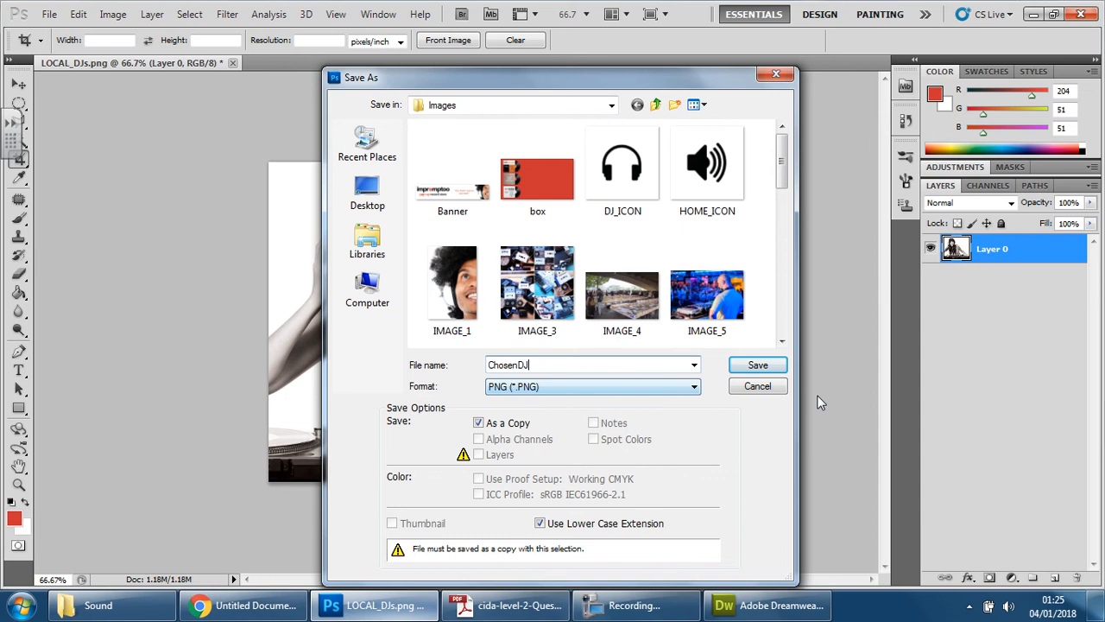
click(780, 368)
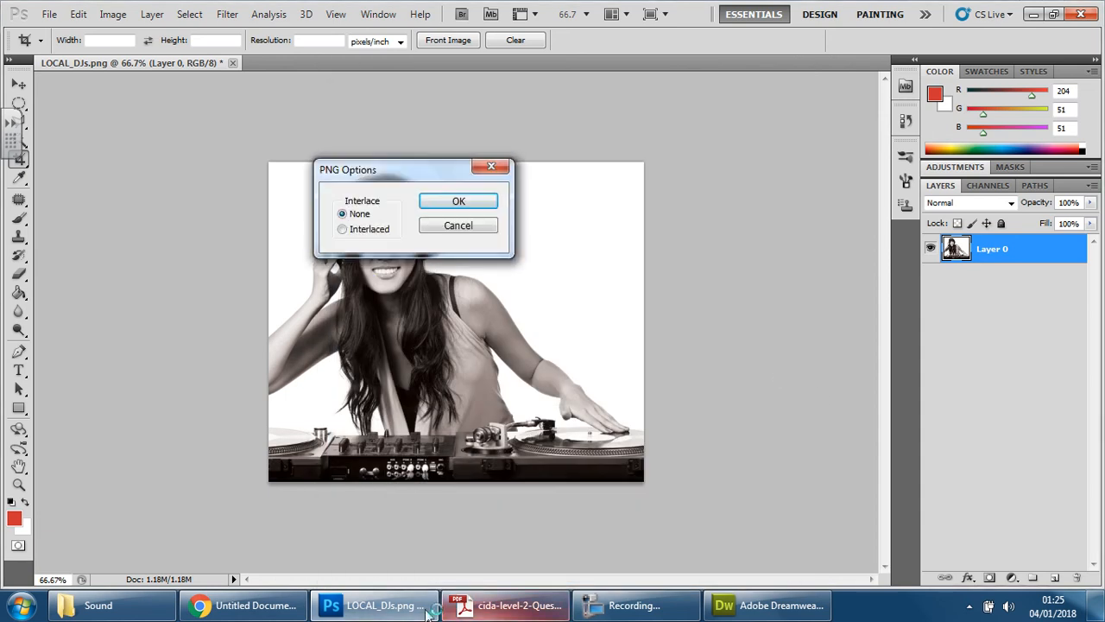
click(479, 200)
Switch to the file browser and check the LOCAL_DJs and ChosenDJ files in the Assets Images folder
click(170, 599)
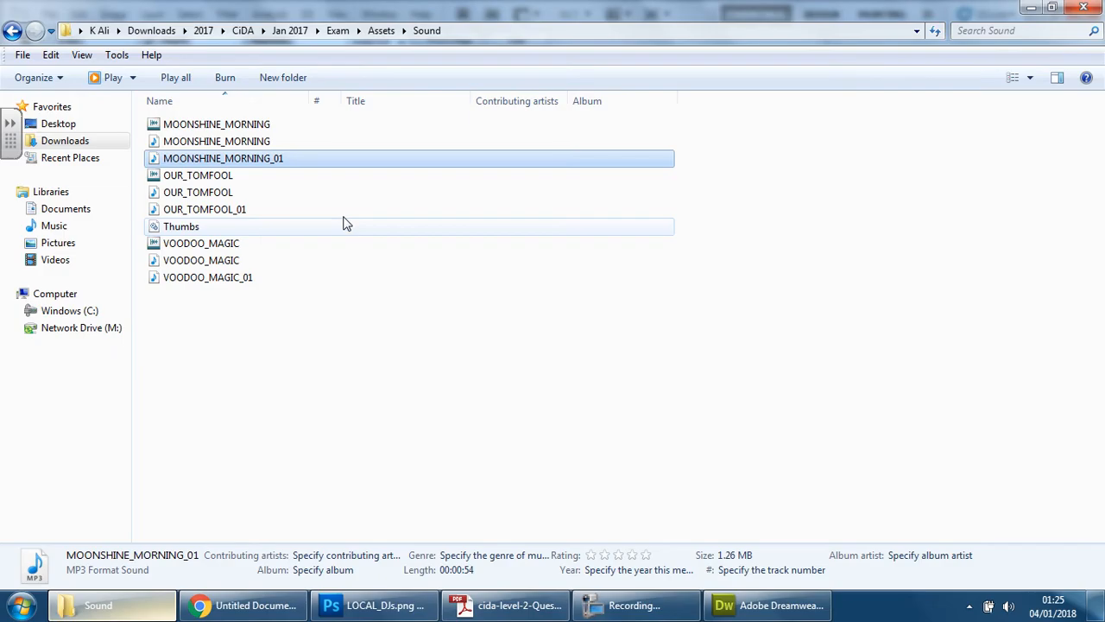
click(16, 31)
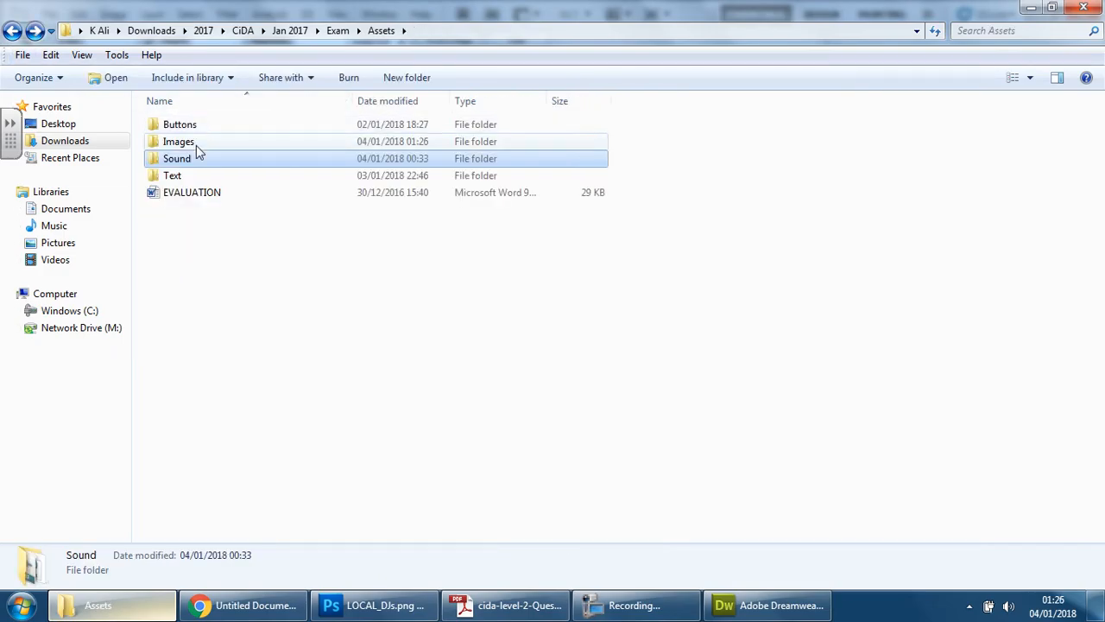
double_click(196, 143)
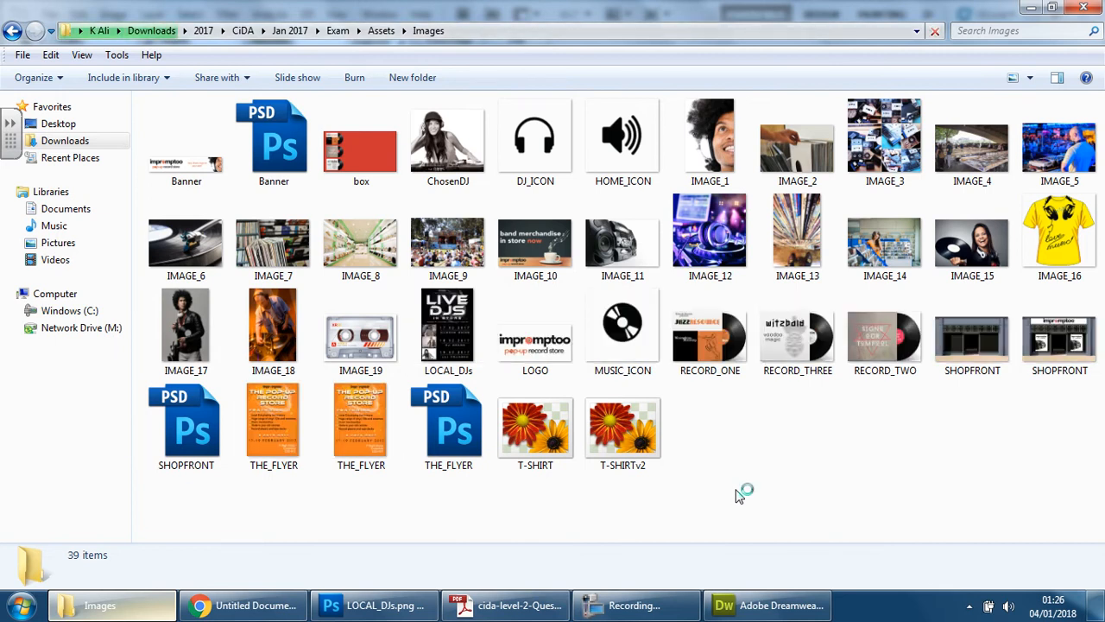
click(451, 332)
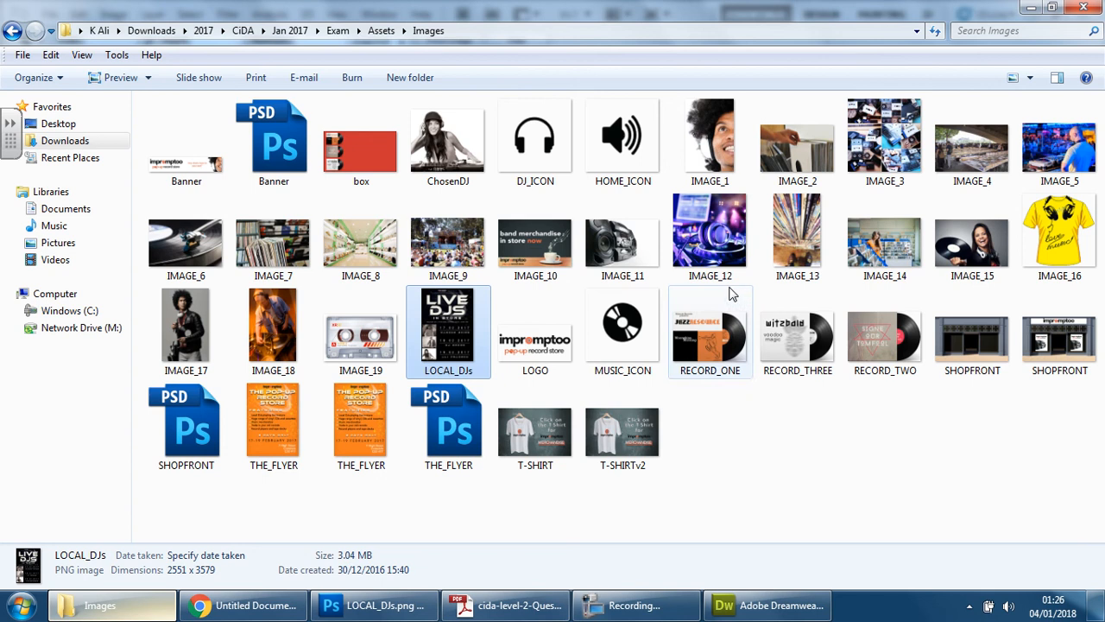
click(447, 138)
click(1034, 10)
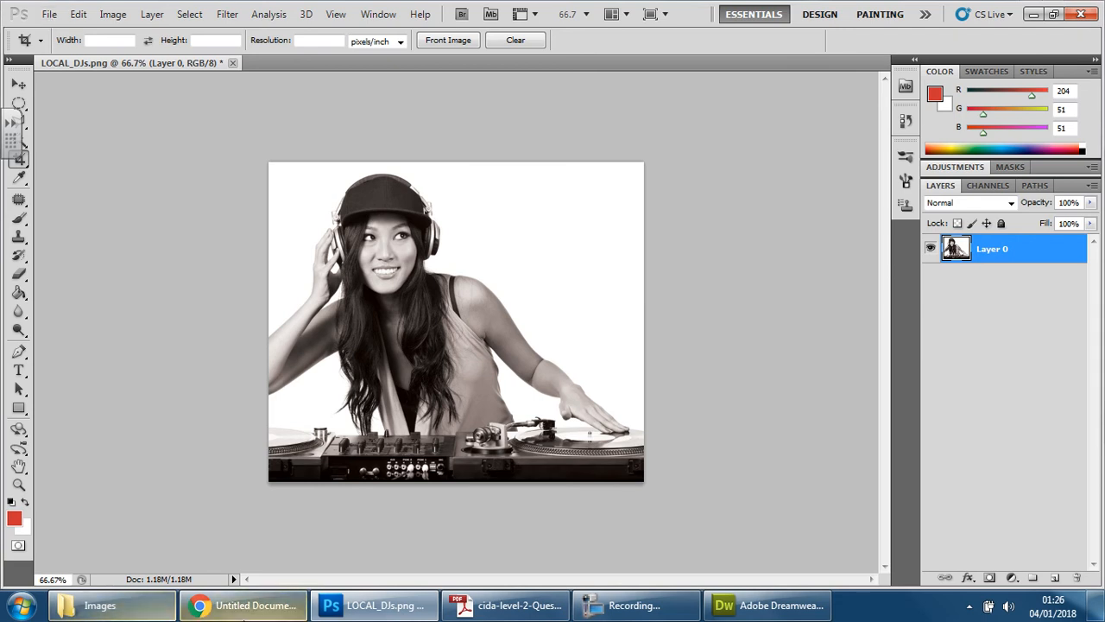
click(102, 606)
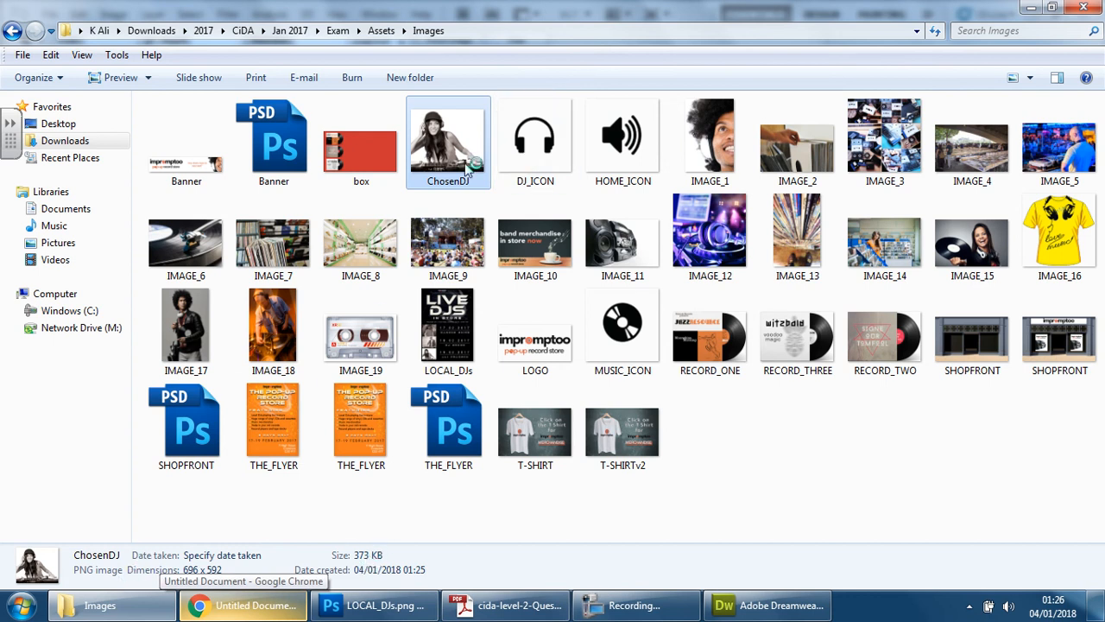
click(1030, 8)
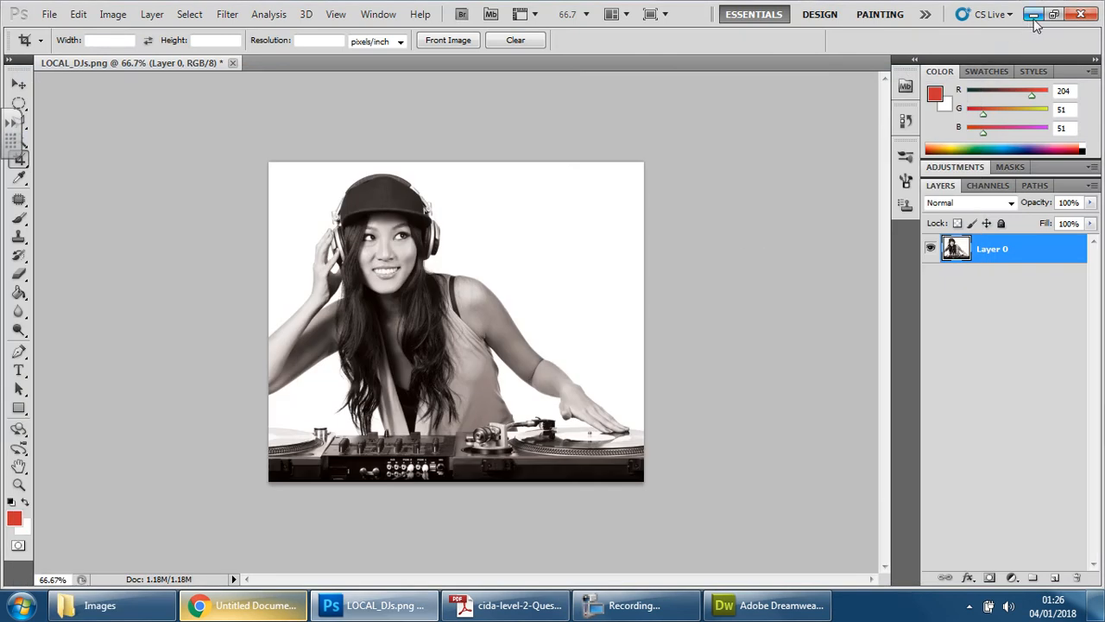
Review the Local DJs requirements in the PDF question paper and the image insertion options for the DJ page in Dreamweaver
click(501, 605)
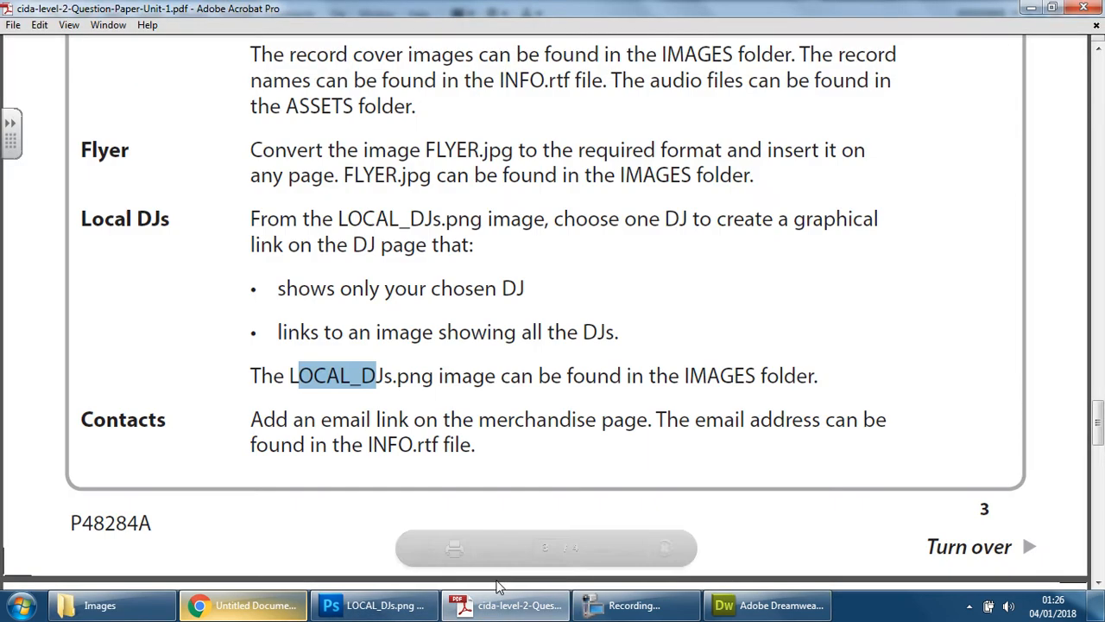
click(767, 605)
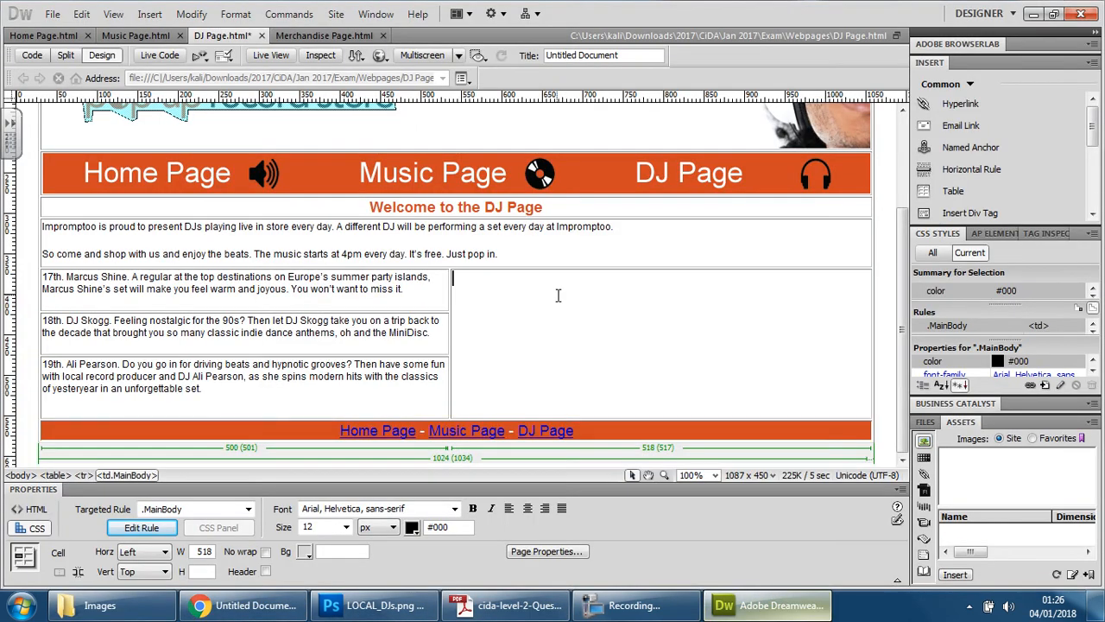
click(149, 14)
mouse_move(197, 66)
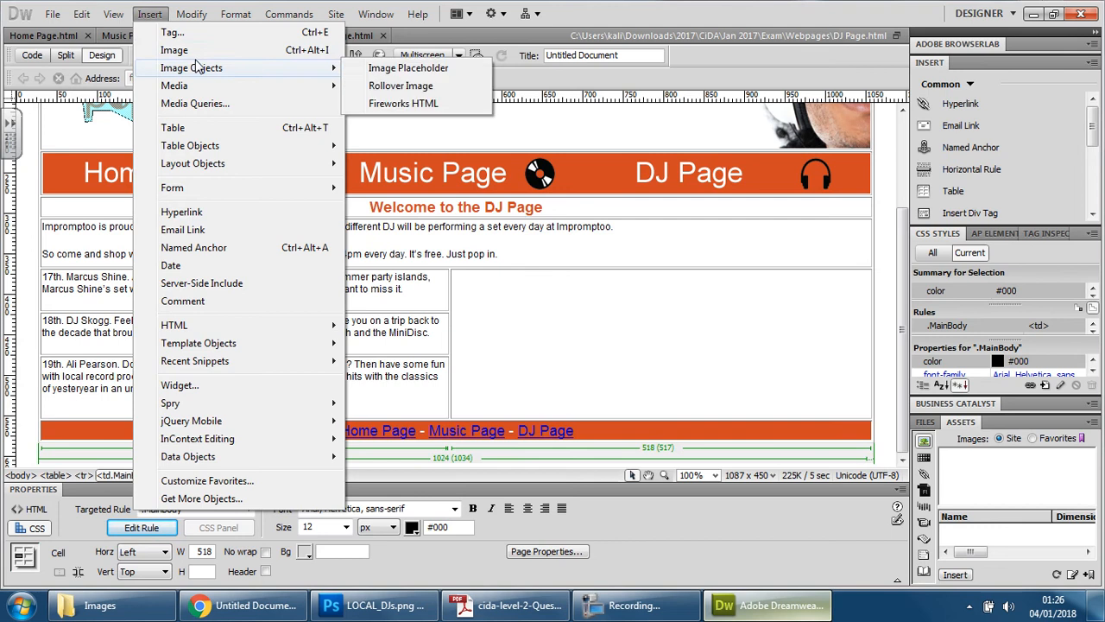
click(515, 308)
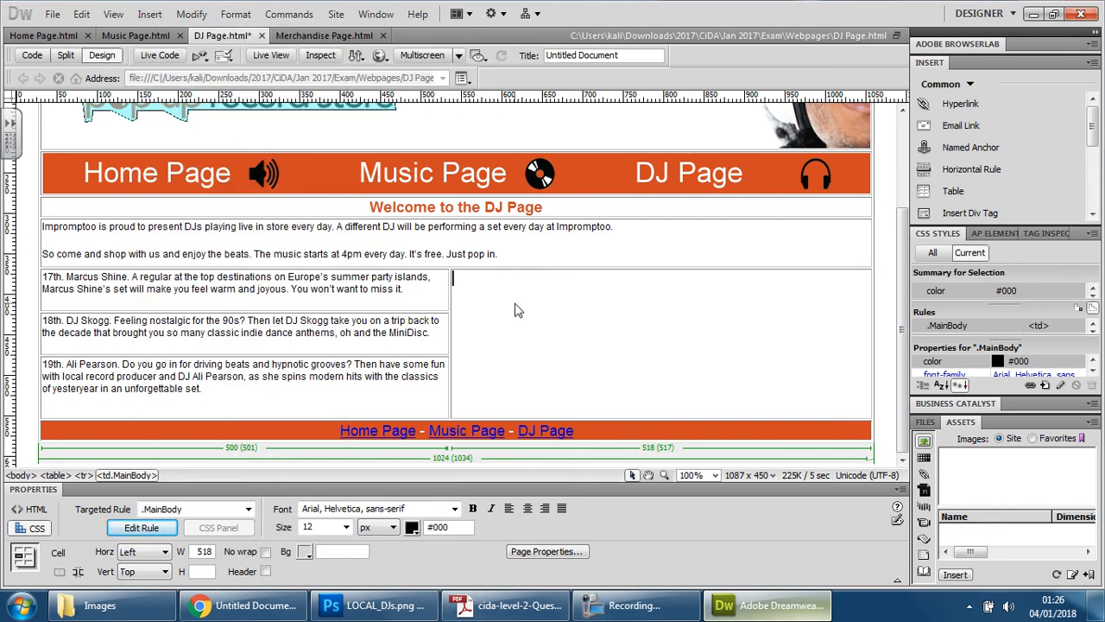
click(483, 609)
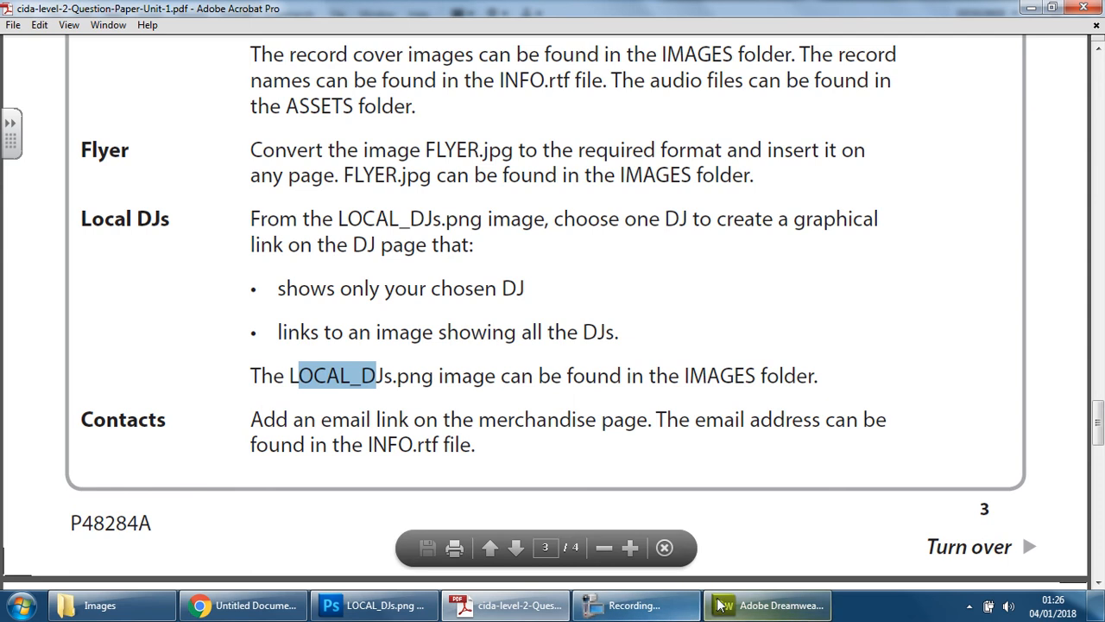
click(769, 605)
click(150, 15)
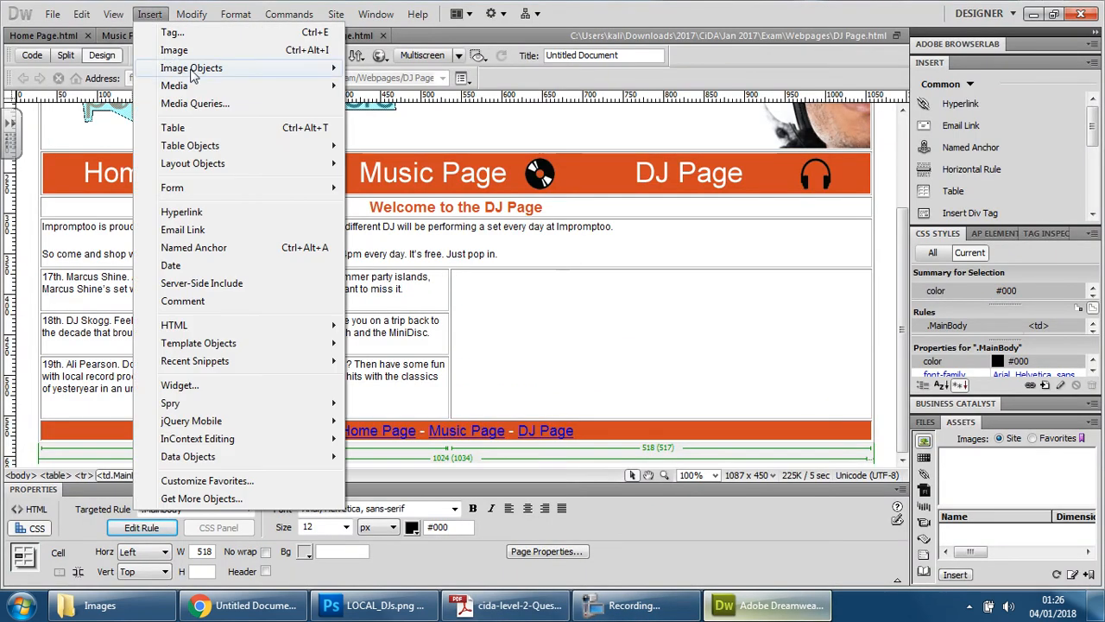
mouse_move(197, 69)
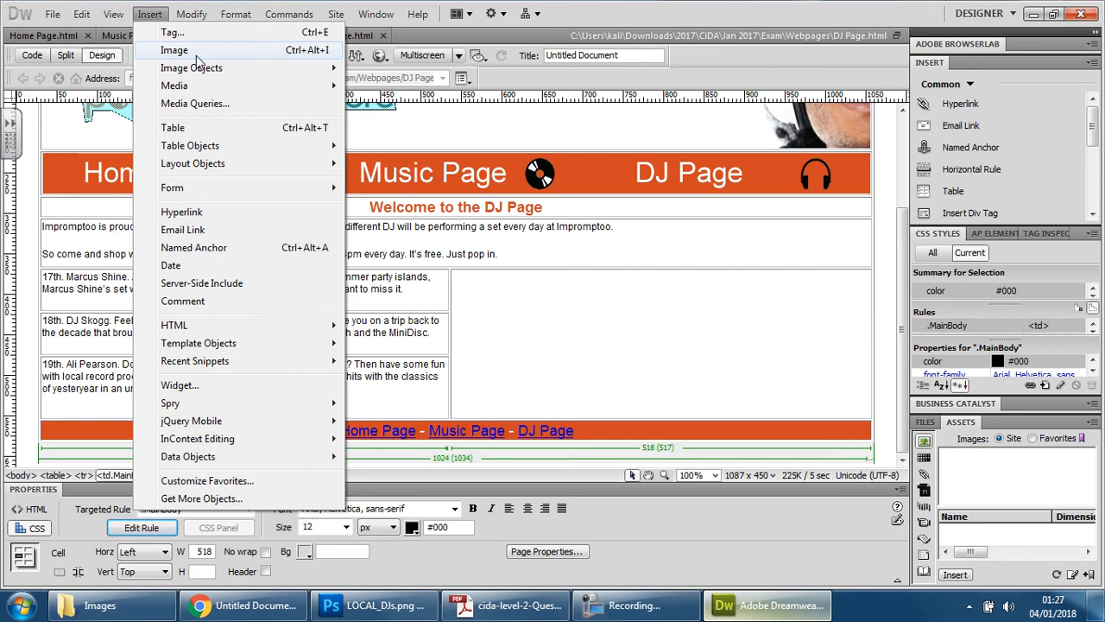
click(592, 325)
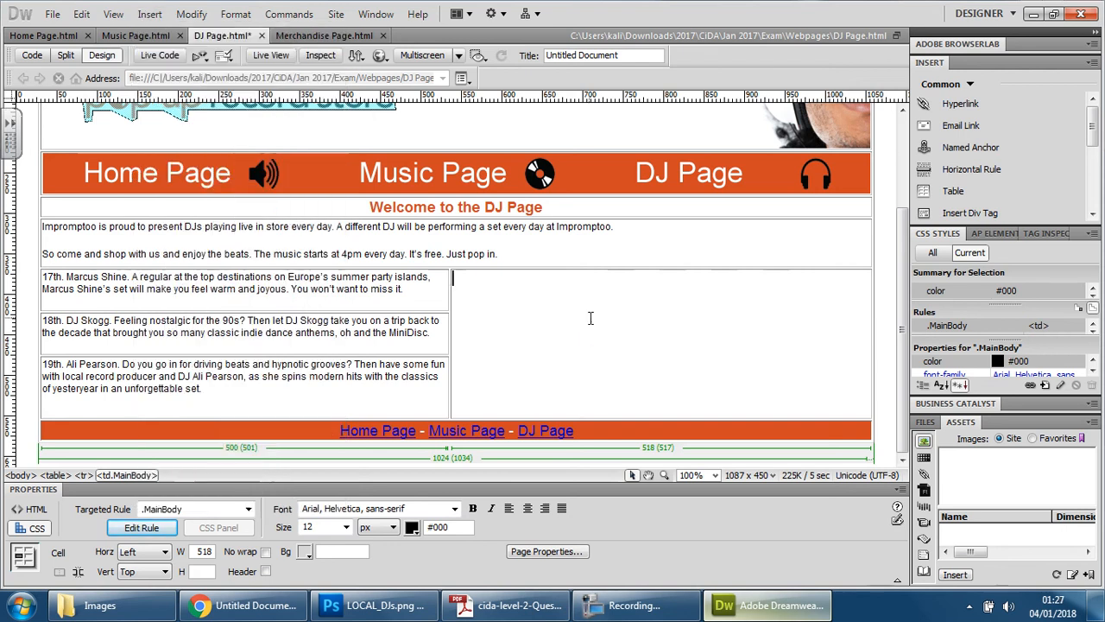
Switch to Photoshop and apply a Gaussian Blur with a radius of 3.8 pixels to the cropped DJ photo
click(320, 605)
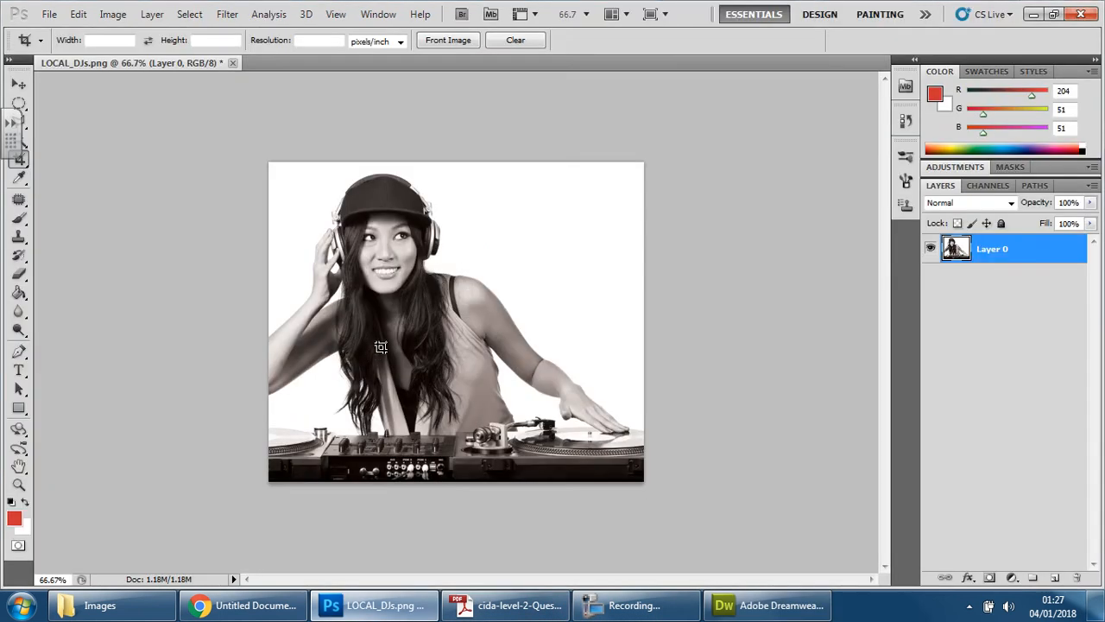
click(19, 84)
click(227, 15)
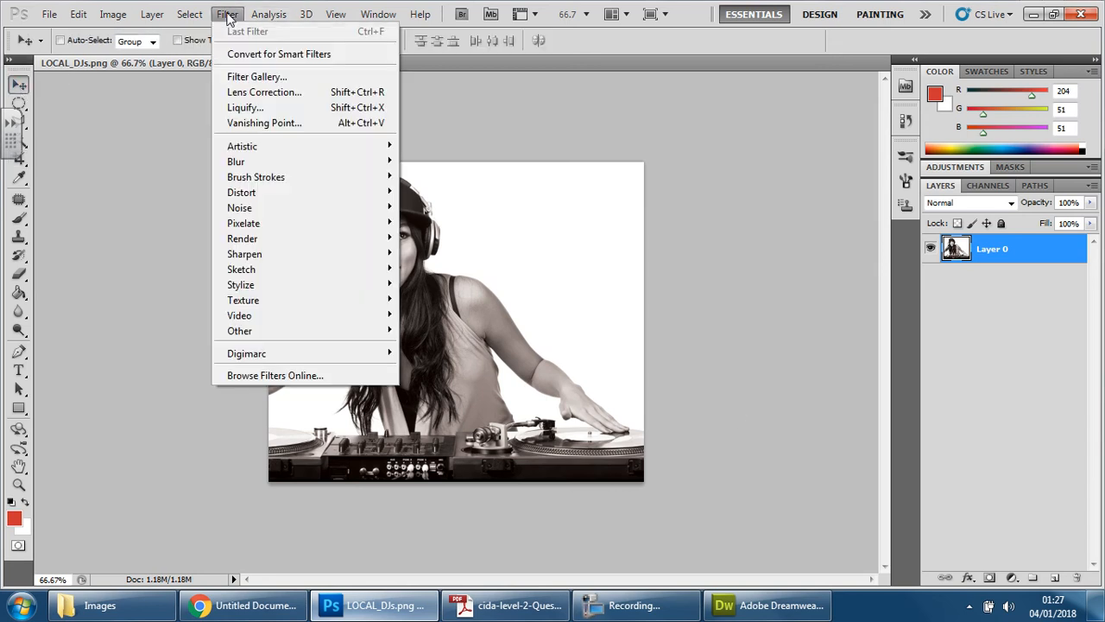
mouse_move(263, 162)
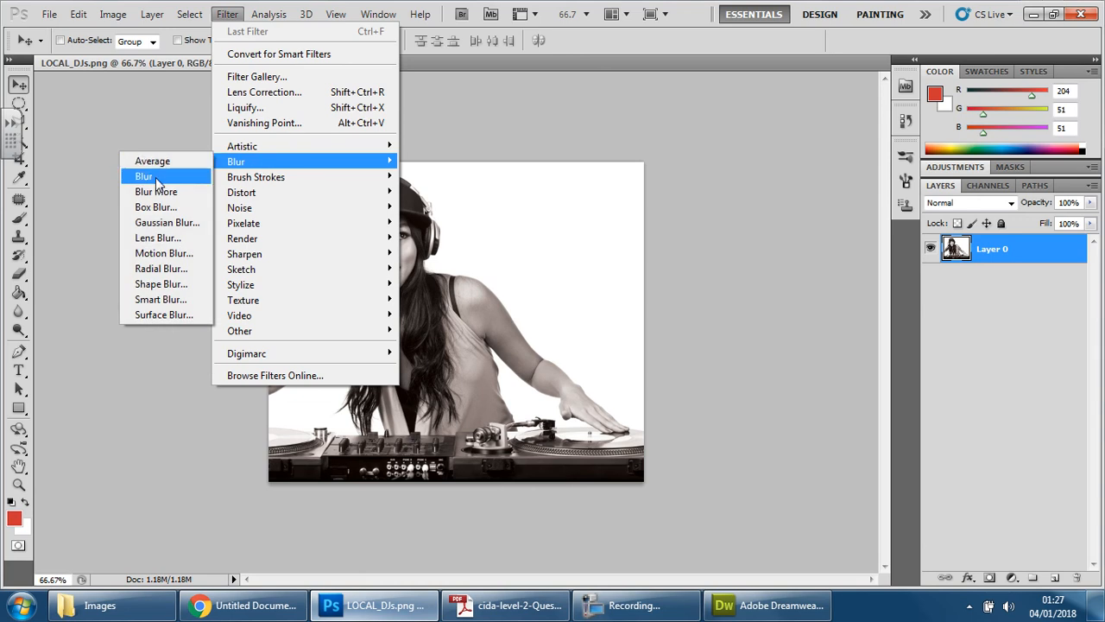
click(169, 222)
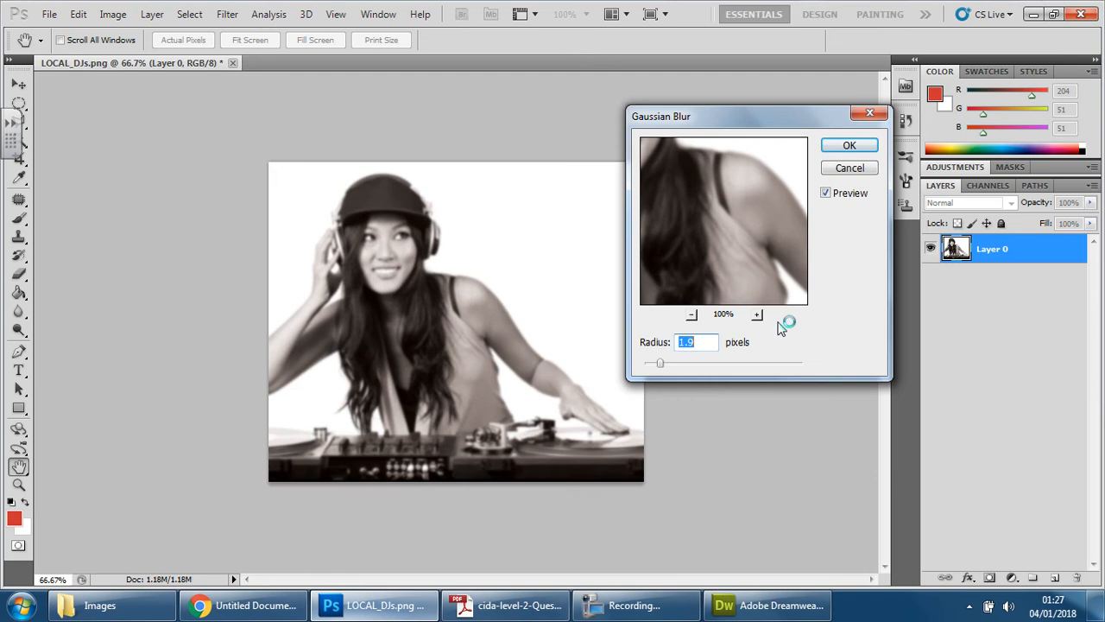
click(692, 316)
click(692, 315)
click(692, 315)
mouse_move(685, 363)
mouse_down()
mouse_move(730, 366)
mouse_move(695, 367)
mouse_up()
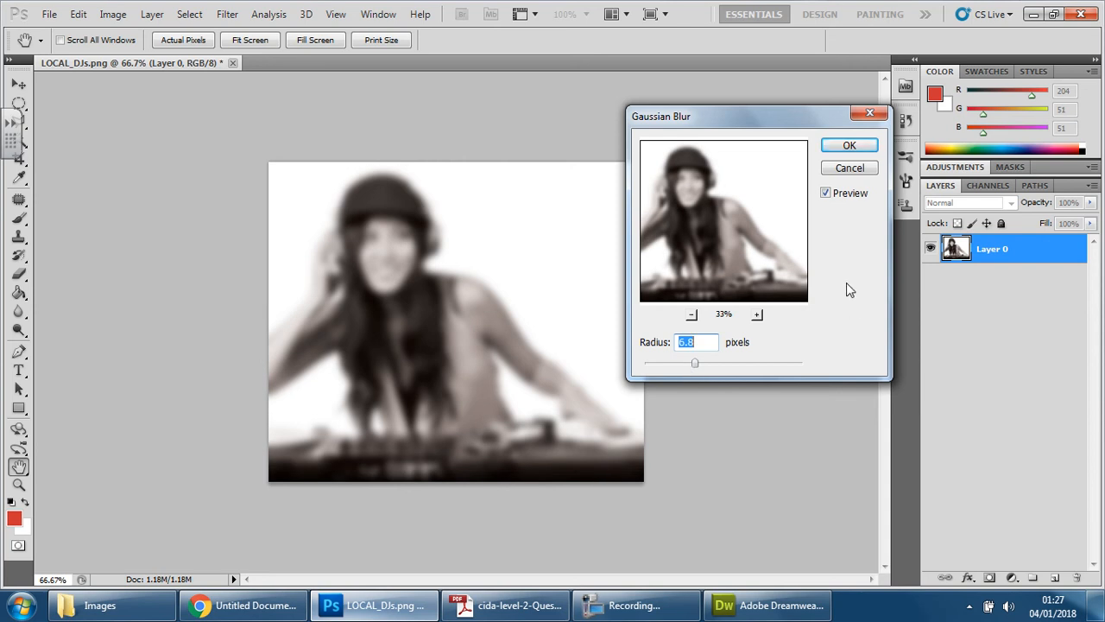
click(678, 365)
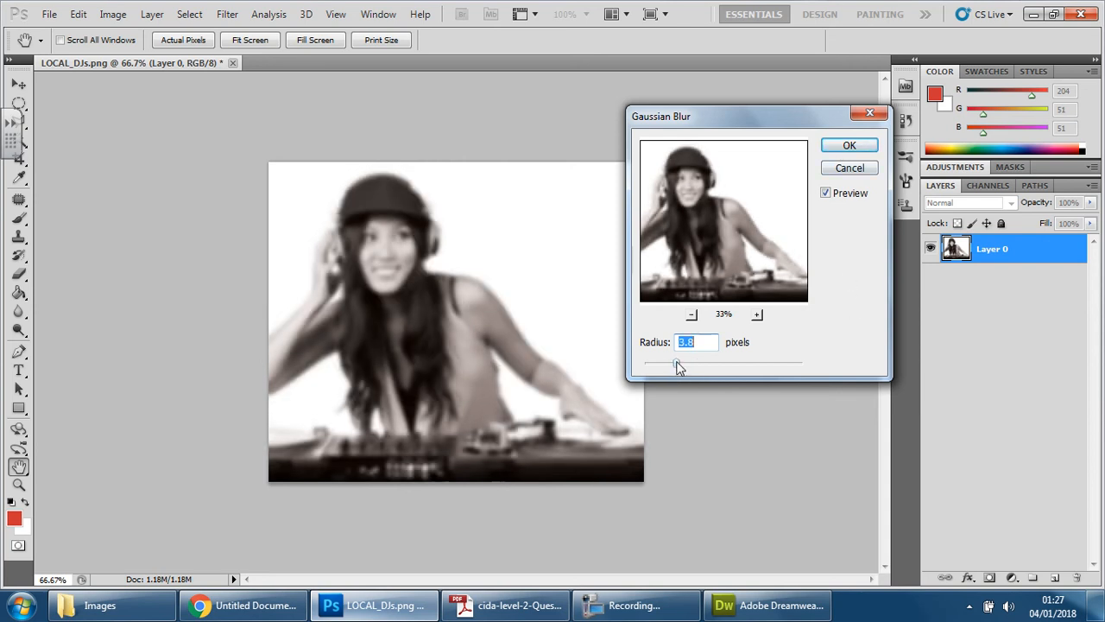
click(845, 146)
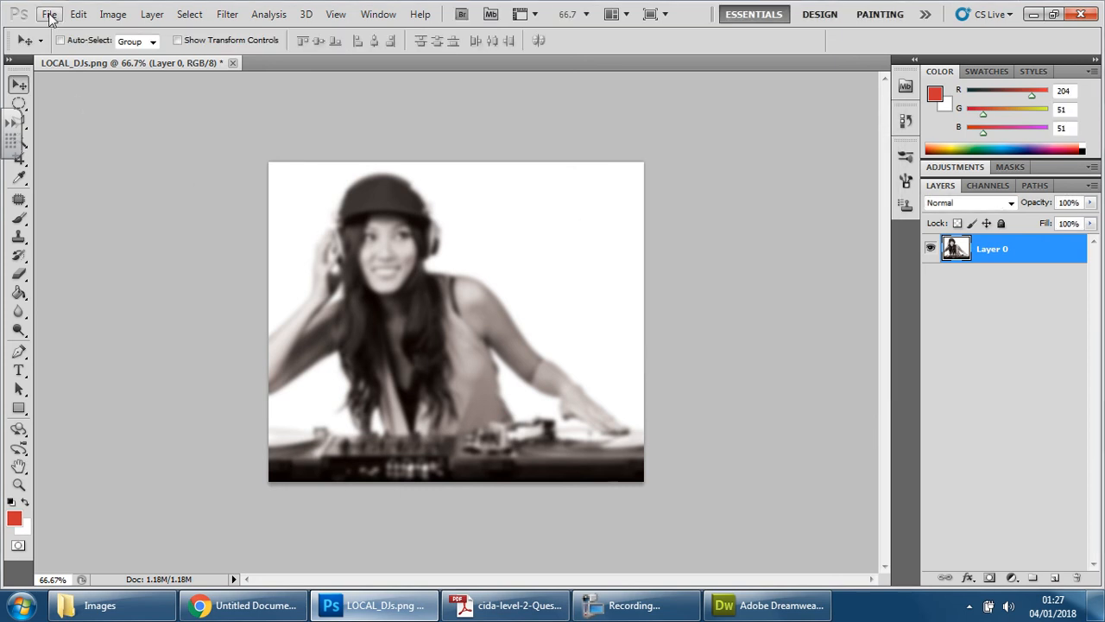
Save the blurred photo as a PNG copy named LOCAL_DJs2 in the Images folder, with interlacing set to None
click(49, 14)
click(84, 262)
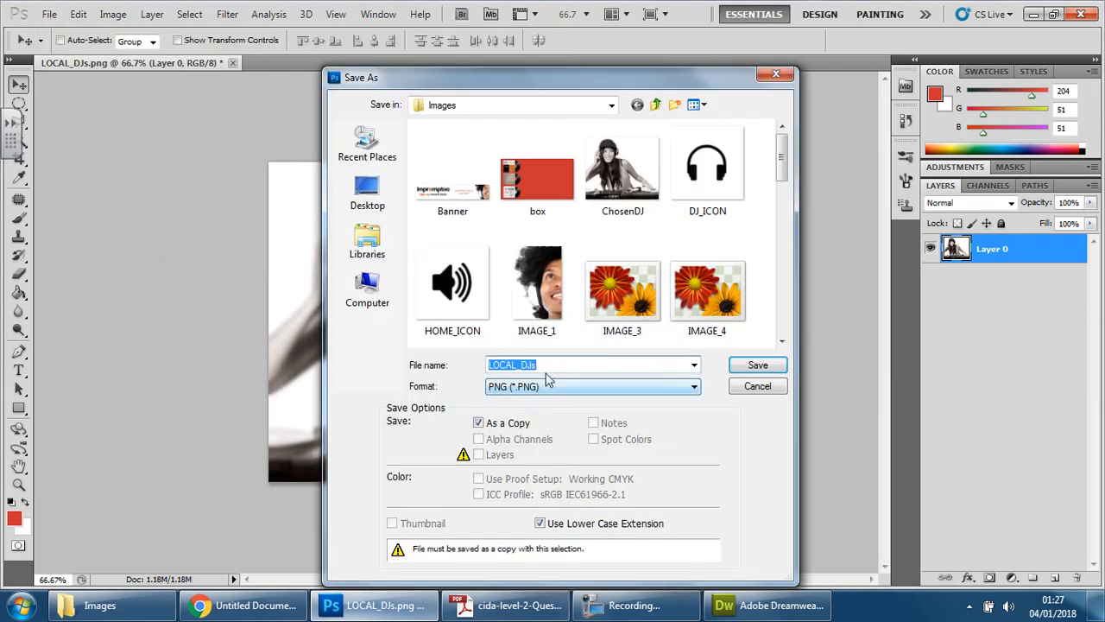
click(557, 365)
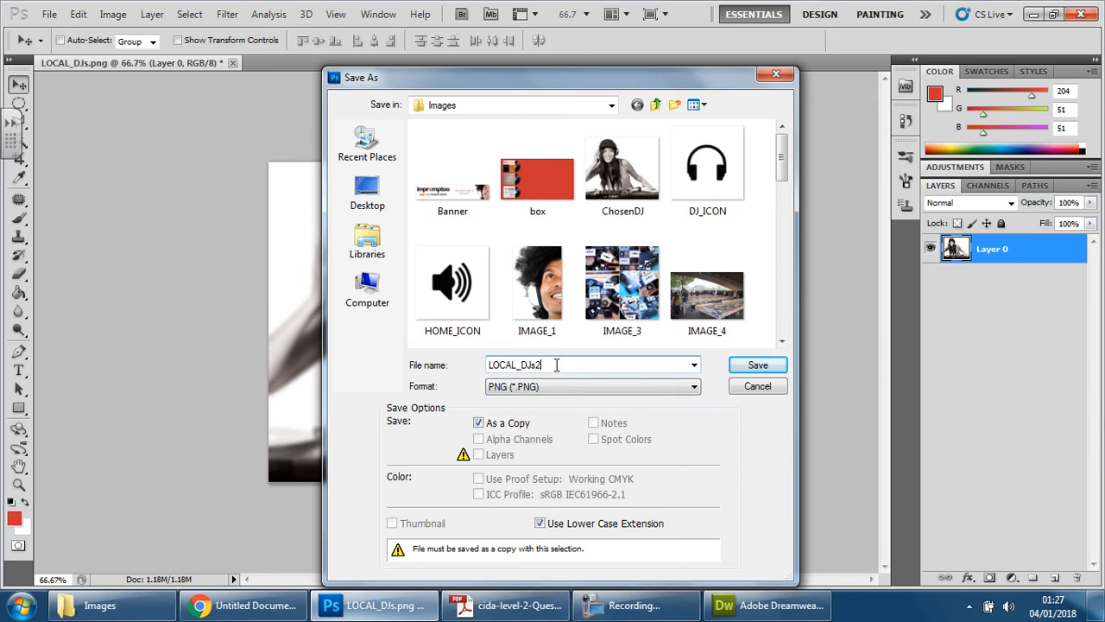
click(758, 365)
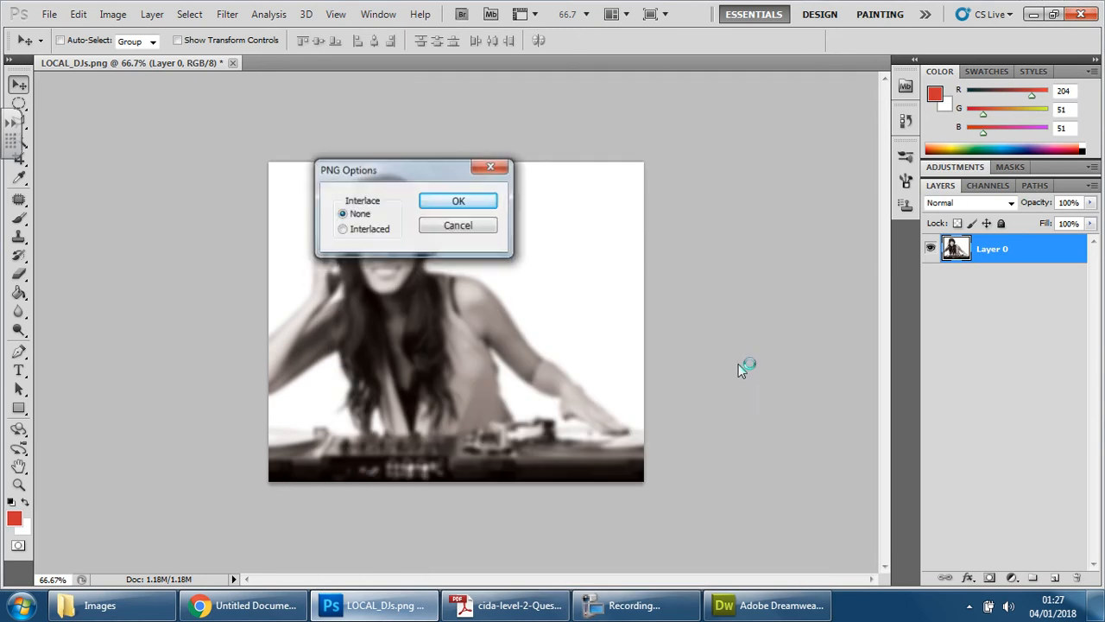
click(462, 200)
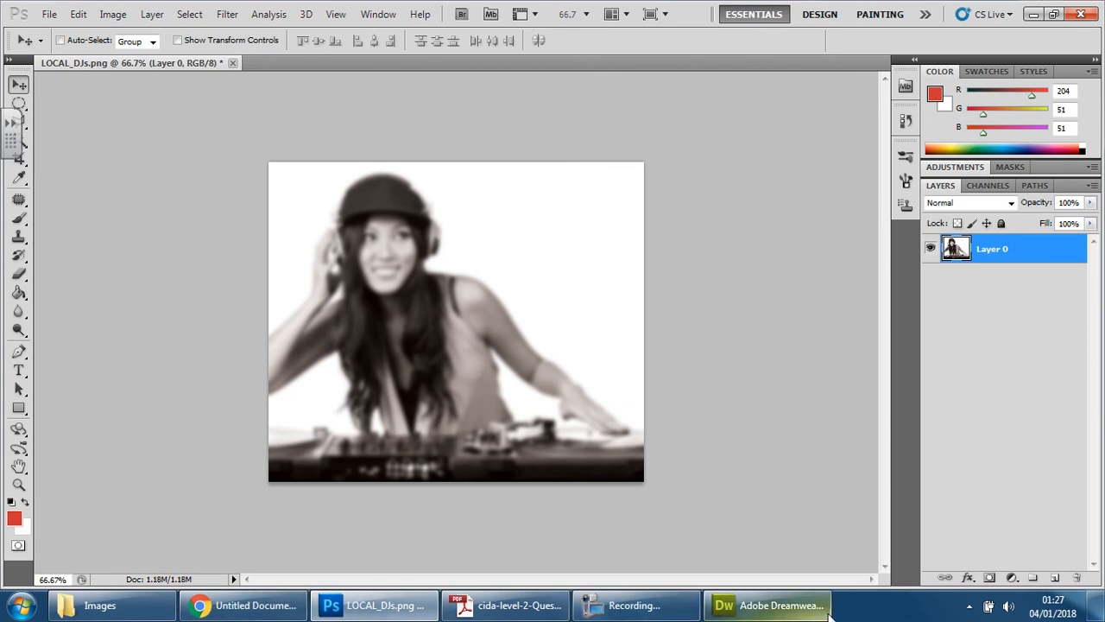
Switch to Dreamweaver and start inserting a rollover image in the empty cell beside the DJ descriptions
click(769, 606)
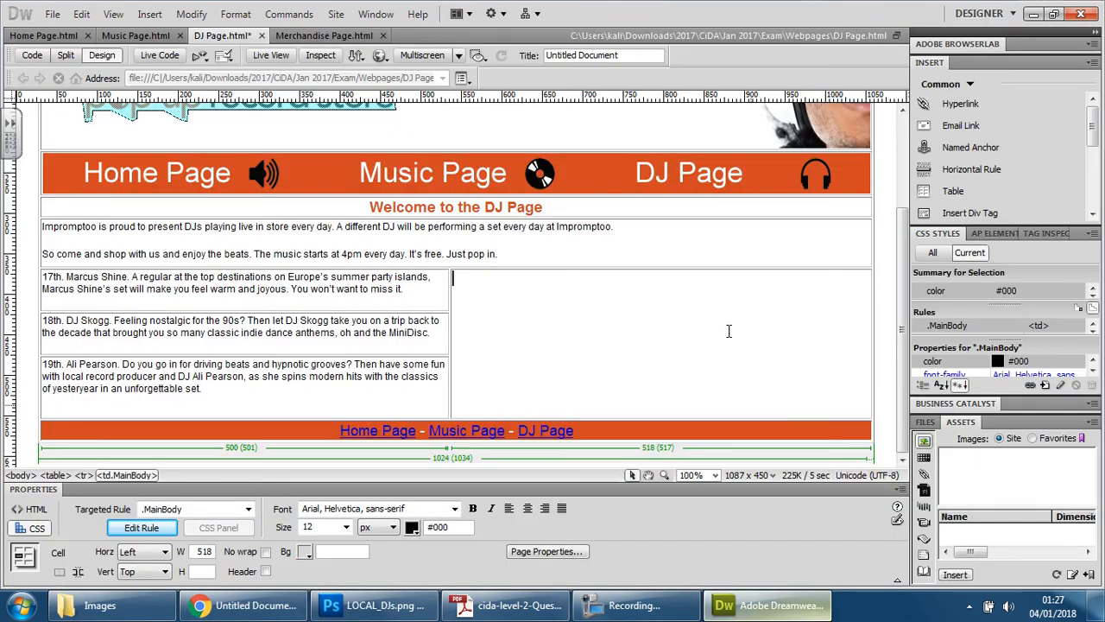
click(158, 15)
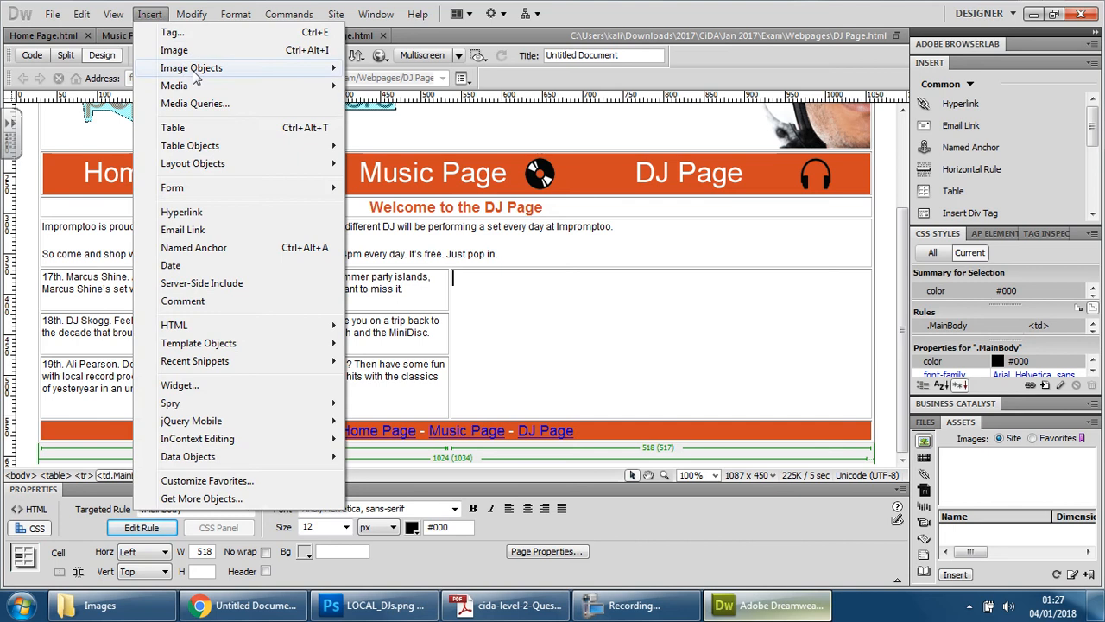
mouse_move(192, 71)
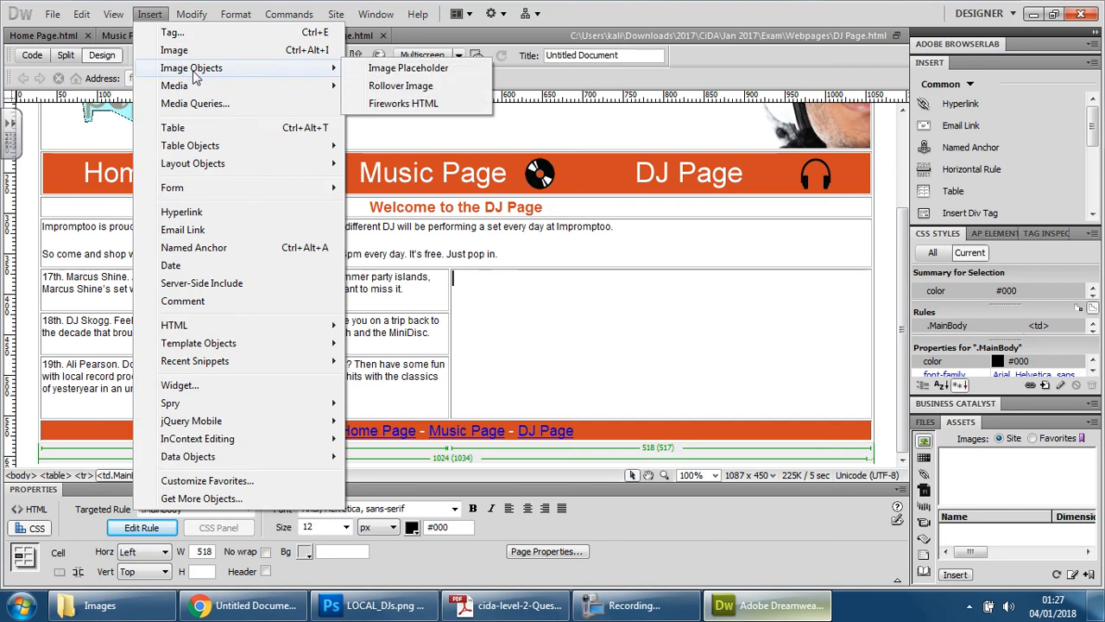
click(432, 87)
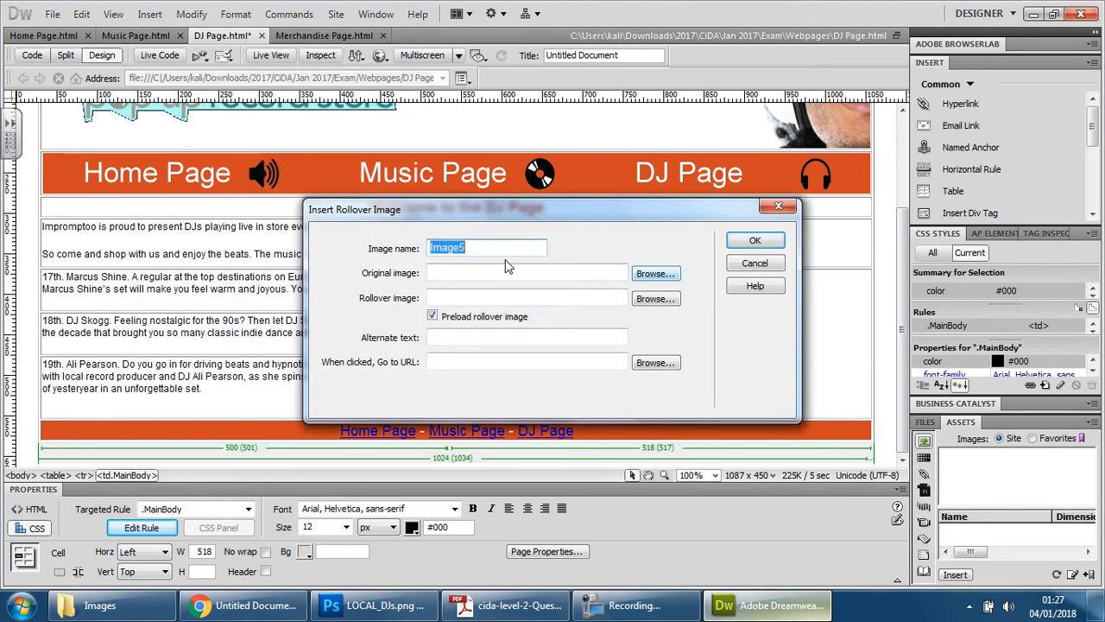
text(C)
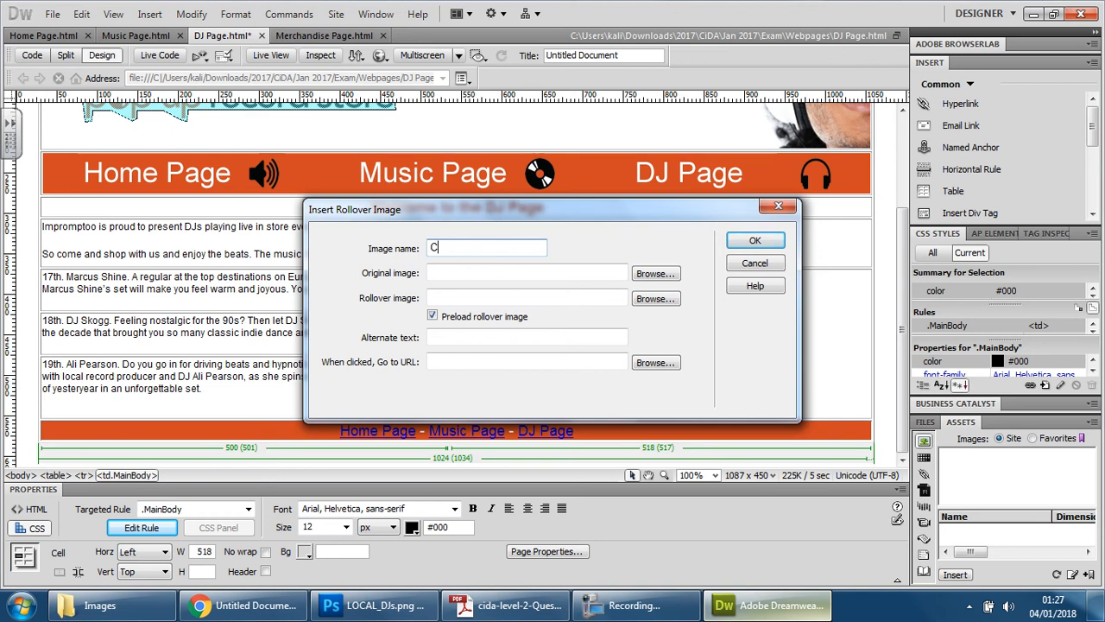
text(hosen)
key(BackSpace)
key(BackSpace)
Check the chosen DJ's name on the LOCAL_DJs poster and name the rollover image "Image of DJ" followed by the DJ's full name
click(99, 606)
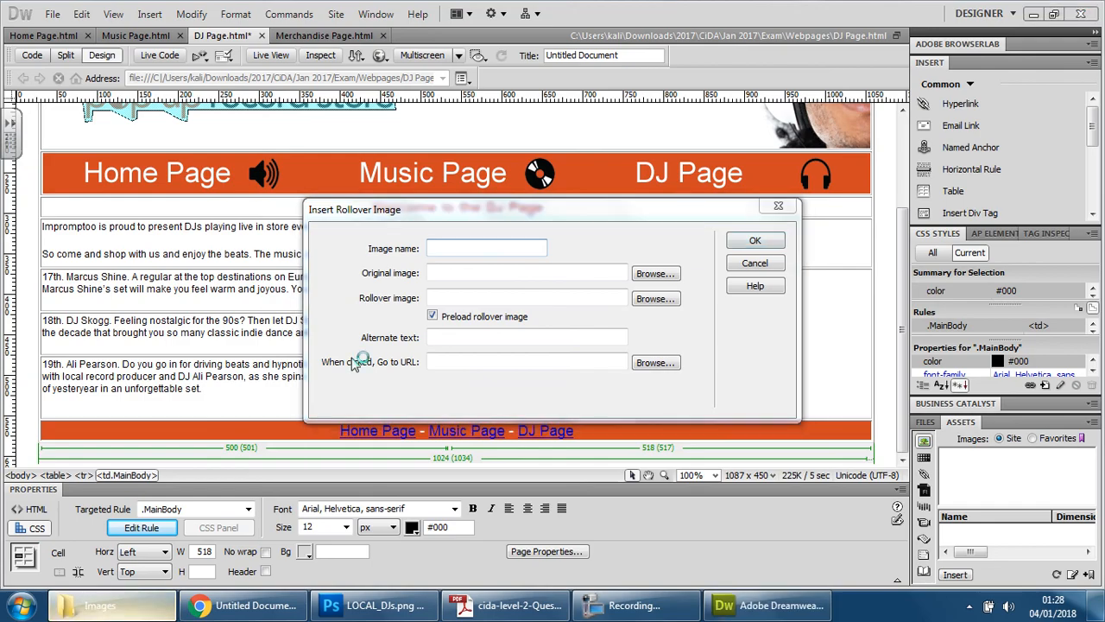
double_click(476, 328)
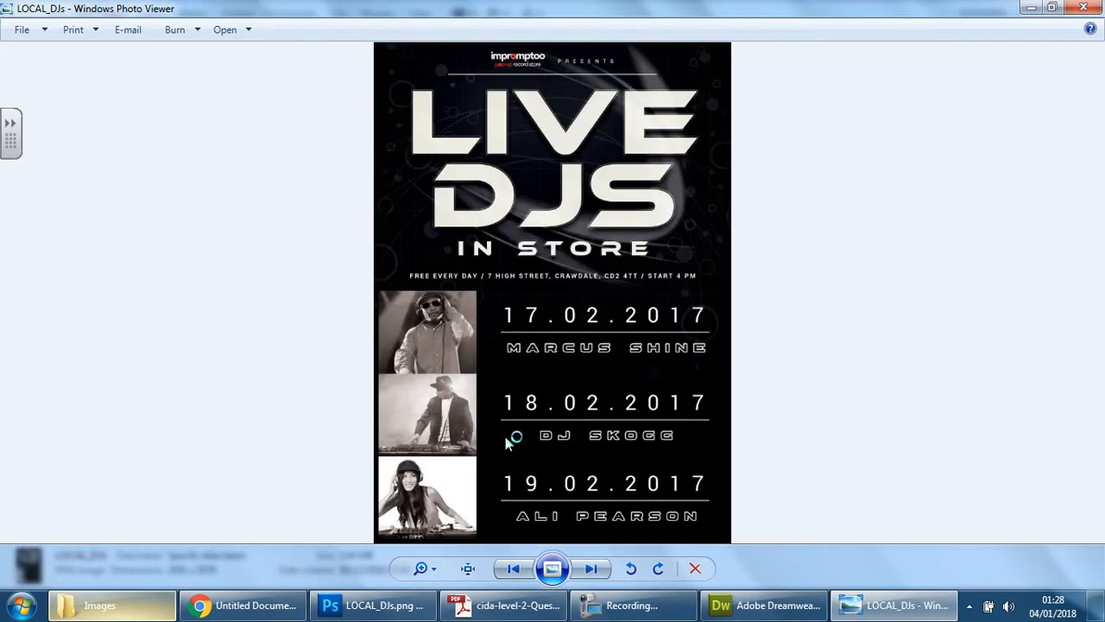
click(1032, 8)
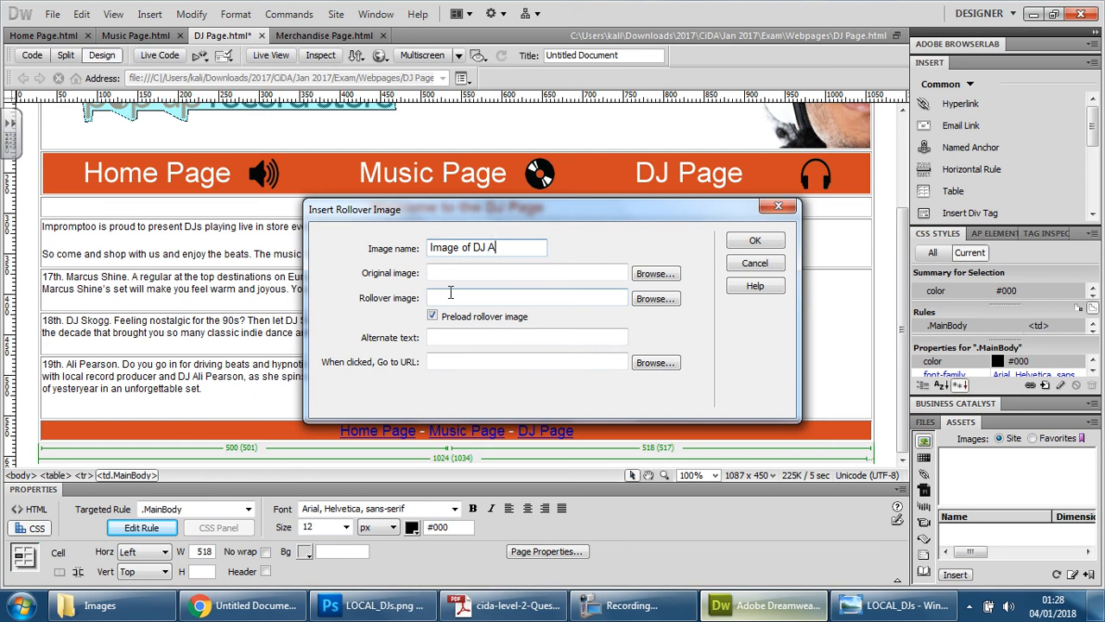
text(earson)
Set ChosenDJ from the Images folder as the original image, copying the file into the site's root folder
click(654, 274)
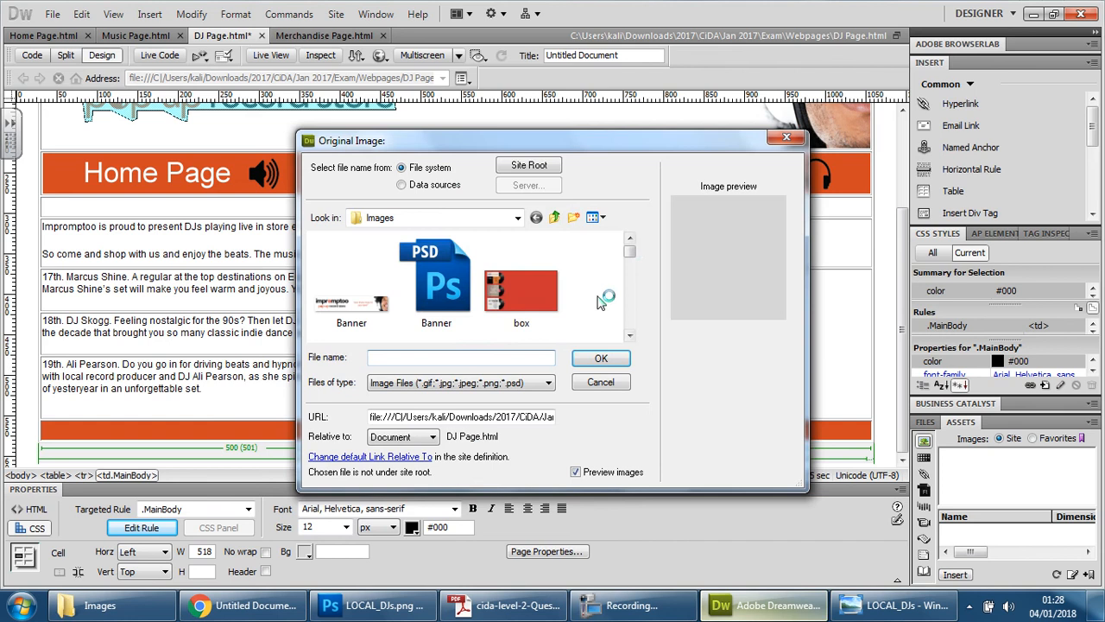
click(630, 335)
click(352, 278)
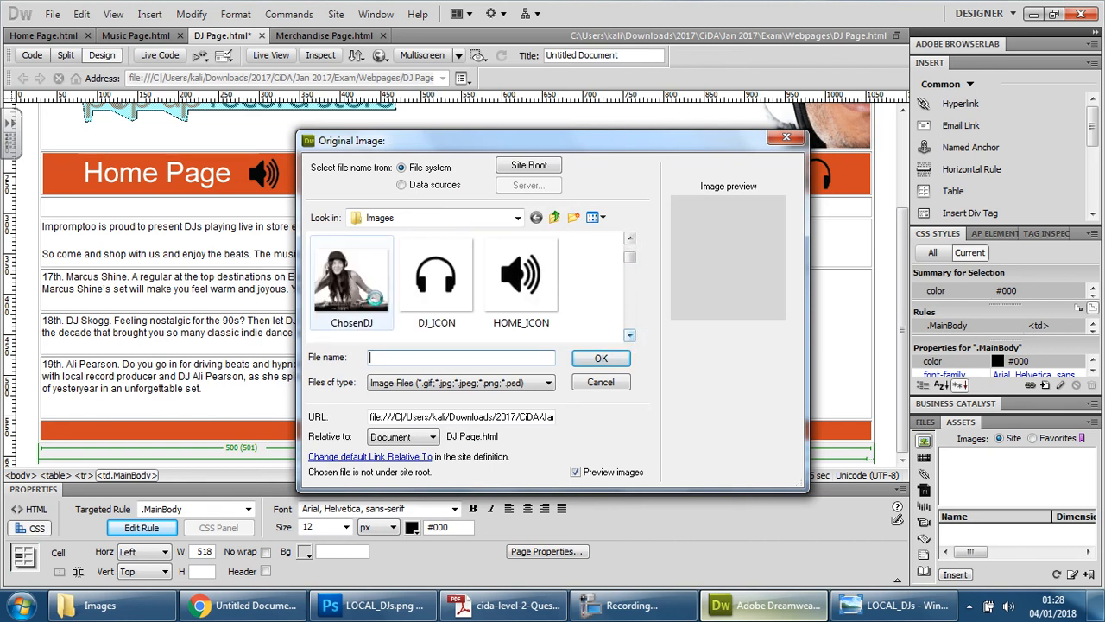
click(601, 358)
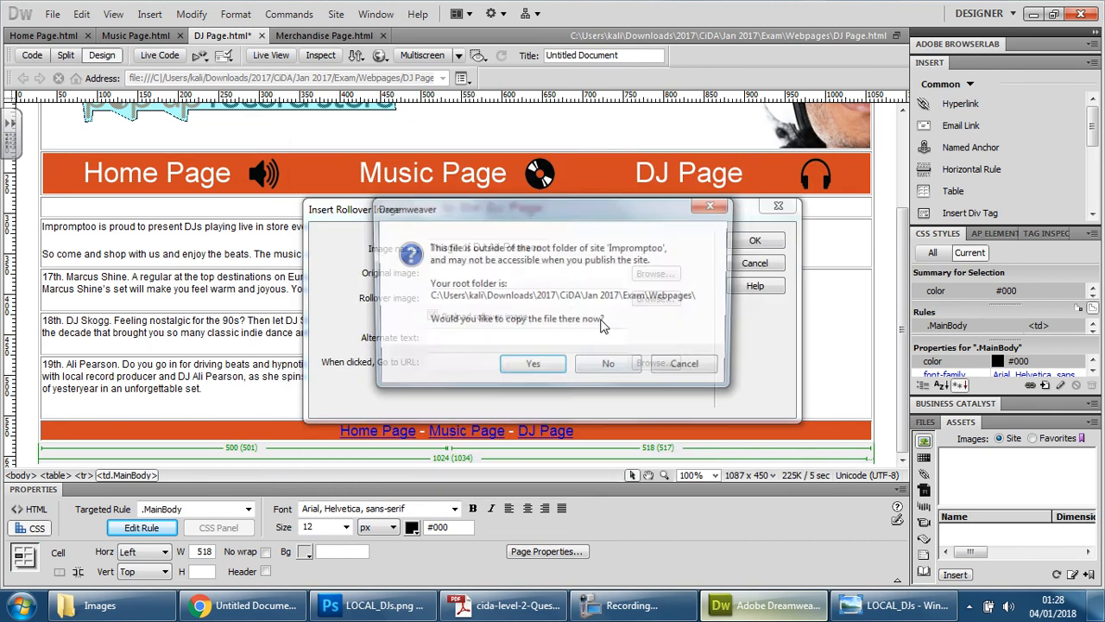
click(532, 367)
click(680, 380)
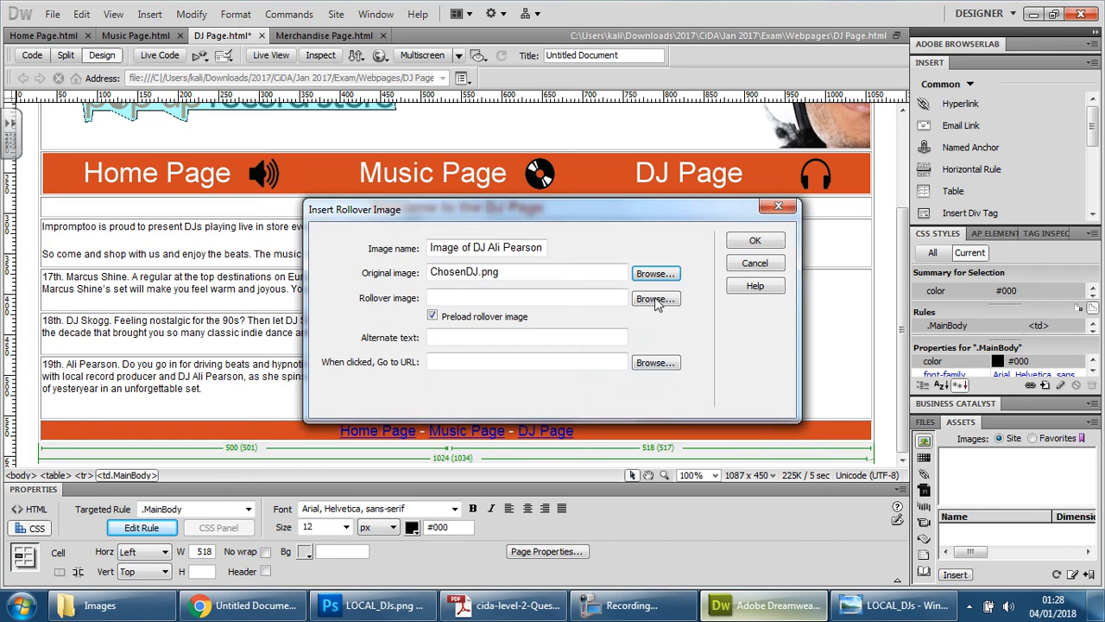
Look through the Images folder for the blurred DJ picture to use as the rollover image, and leave without choosing a file
click(656, 299)
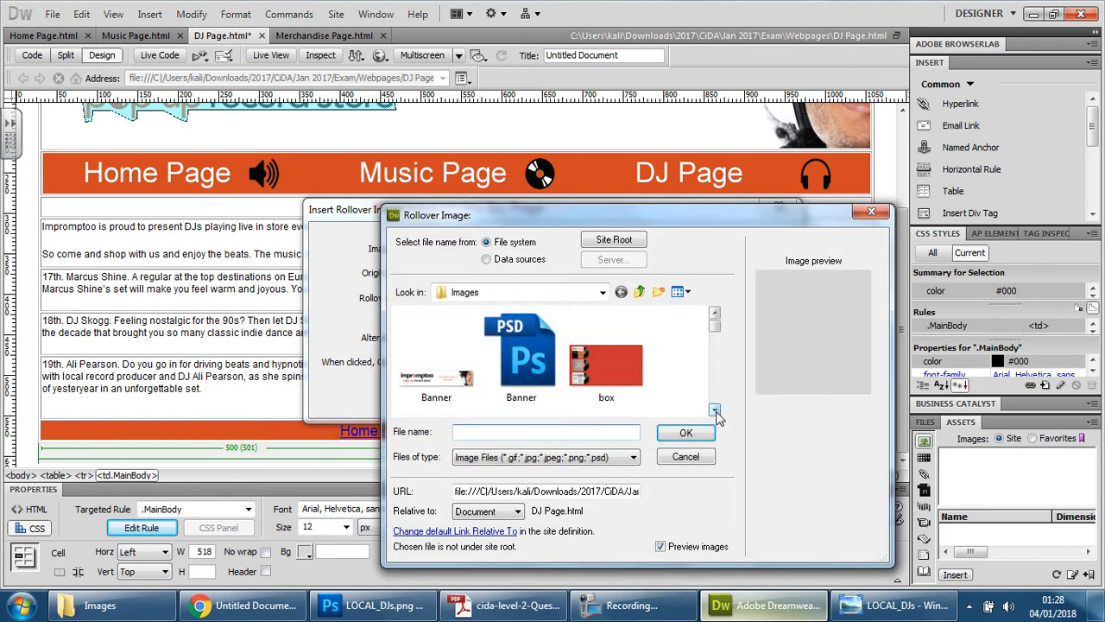
click(715, 410)
click(715, 410)
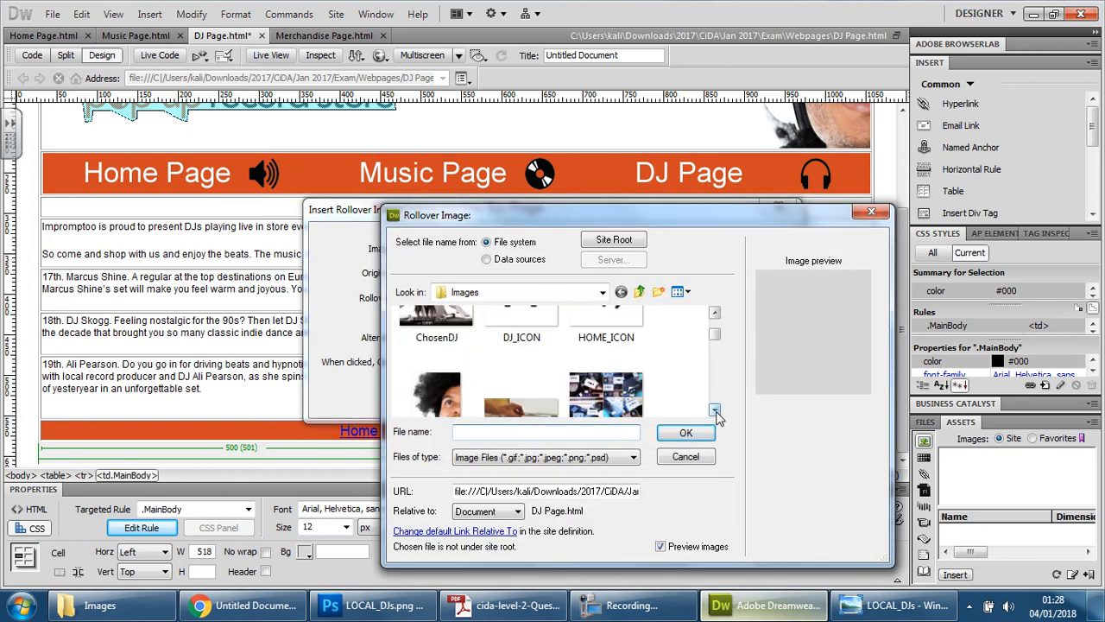
click(715, 410)
click(715, 410)
click(715, 410)
click(715, 410)
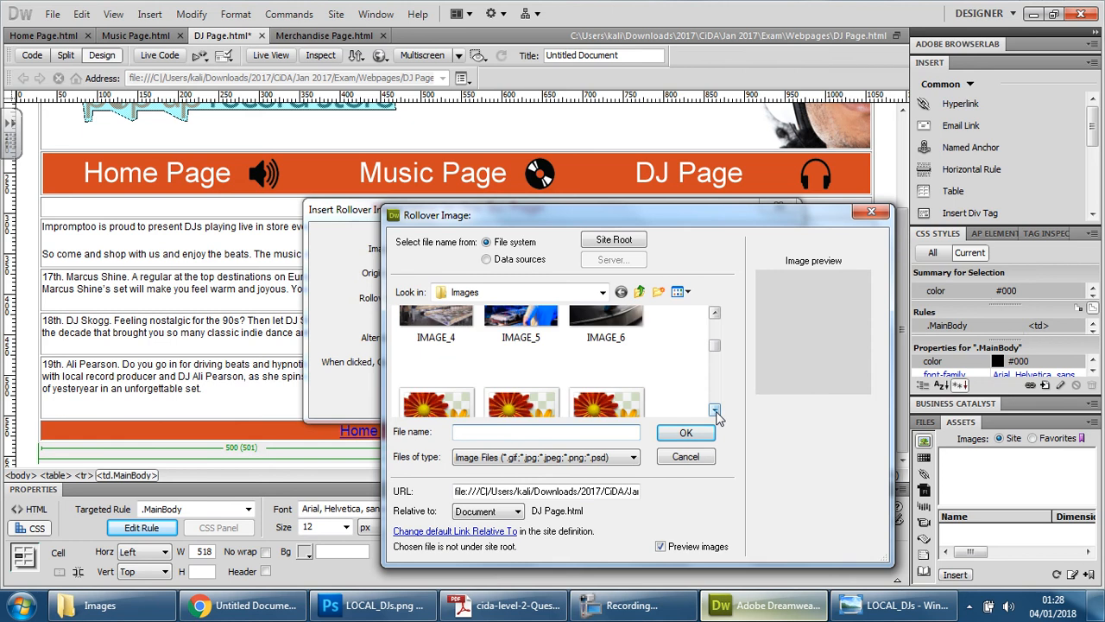
click(715, 410)
click(715, 410)
click(715, 411)
click(715, 410)
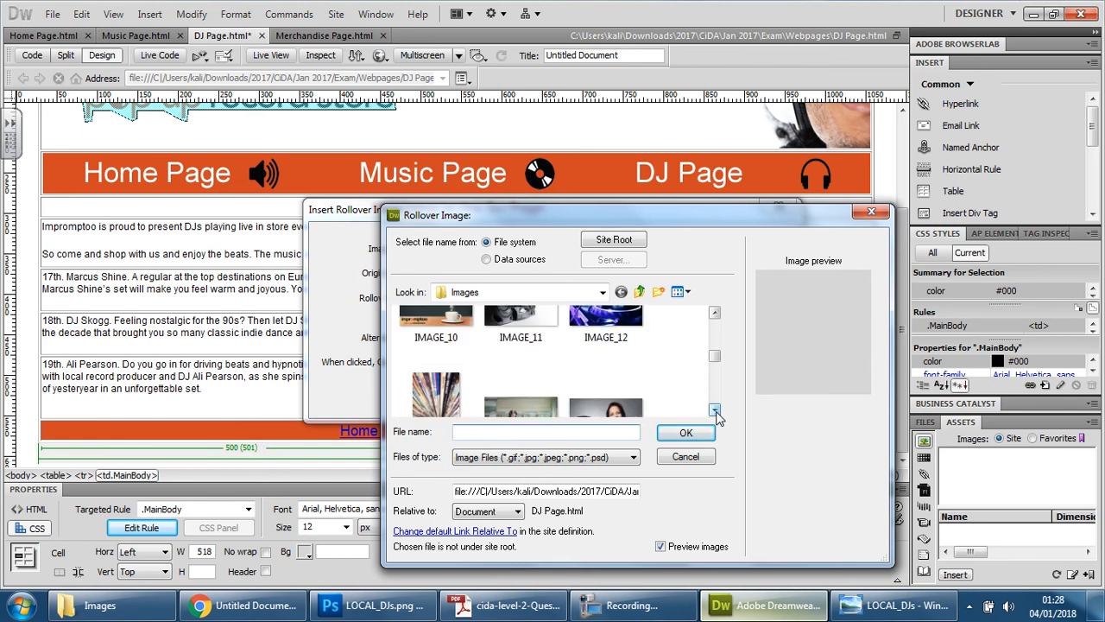
click(715, 410)
click(715, 410)
click(715, 410)
click(715, 411)
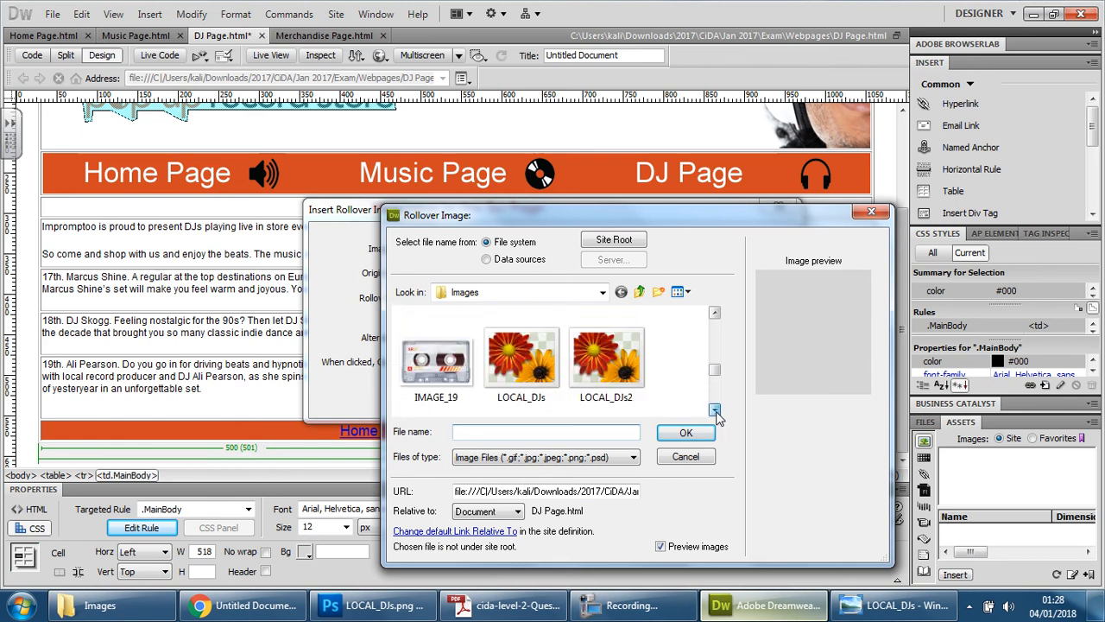
click(715, 410)
click(715, 411)
click(715, 410)
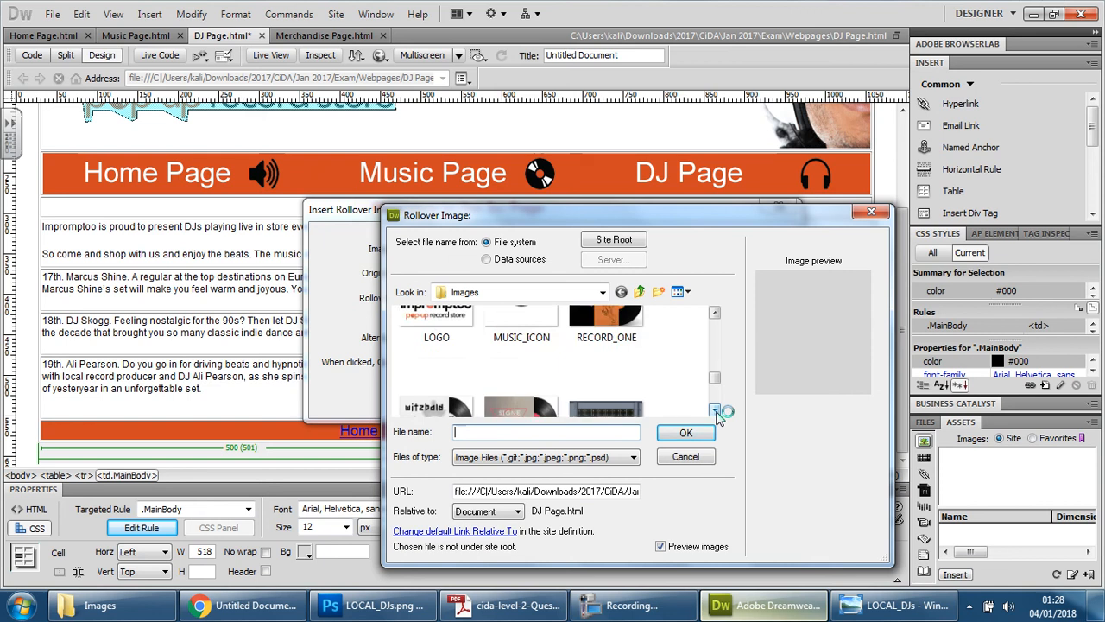
click(715, 411)
click(715, 410)
click(715, 410)
click(715, 411)
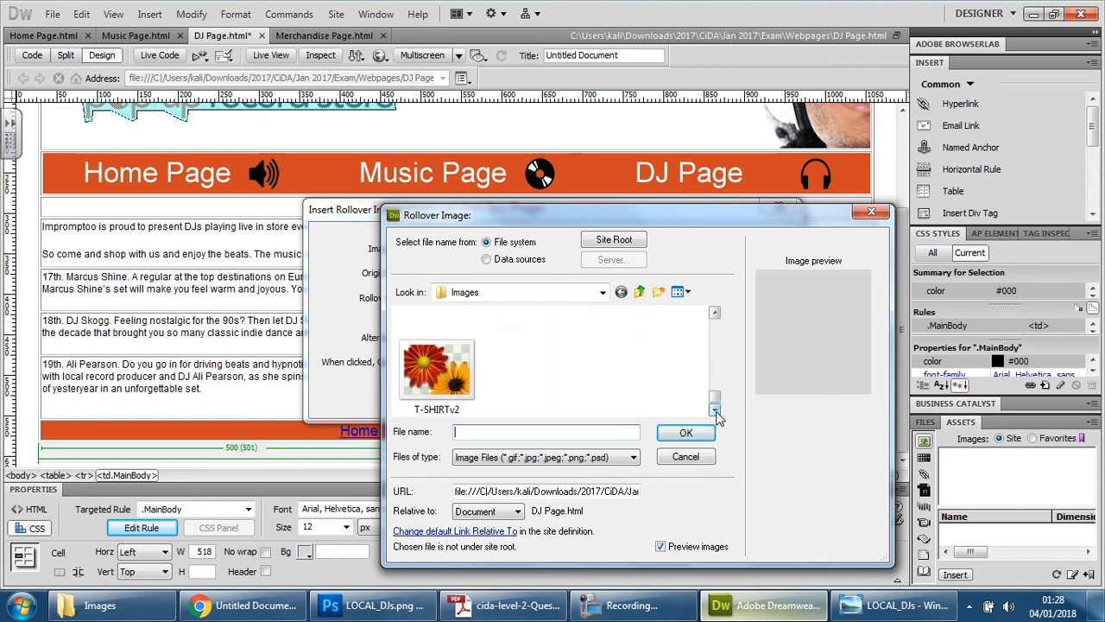
drag(715, 399, 715, 318)
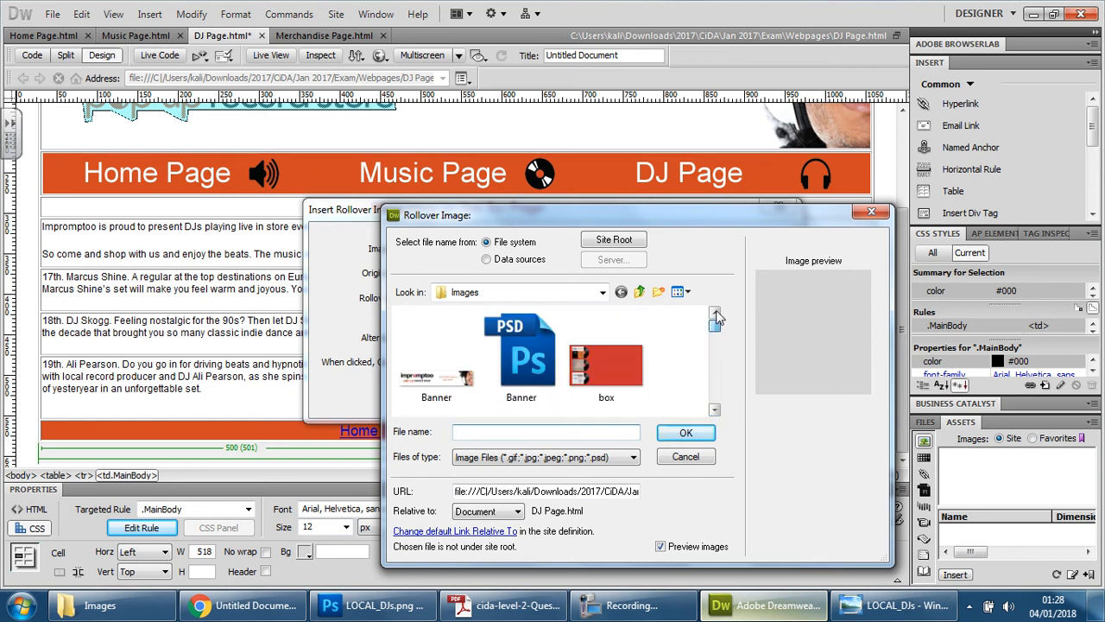
click(715, 410)
click(715, 411)
click(715, 410)
click(715, 411)
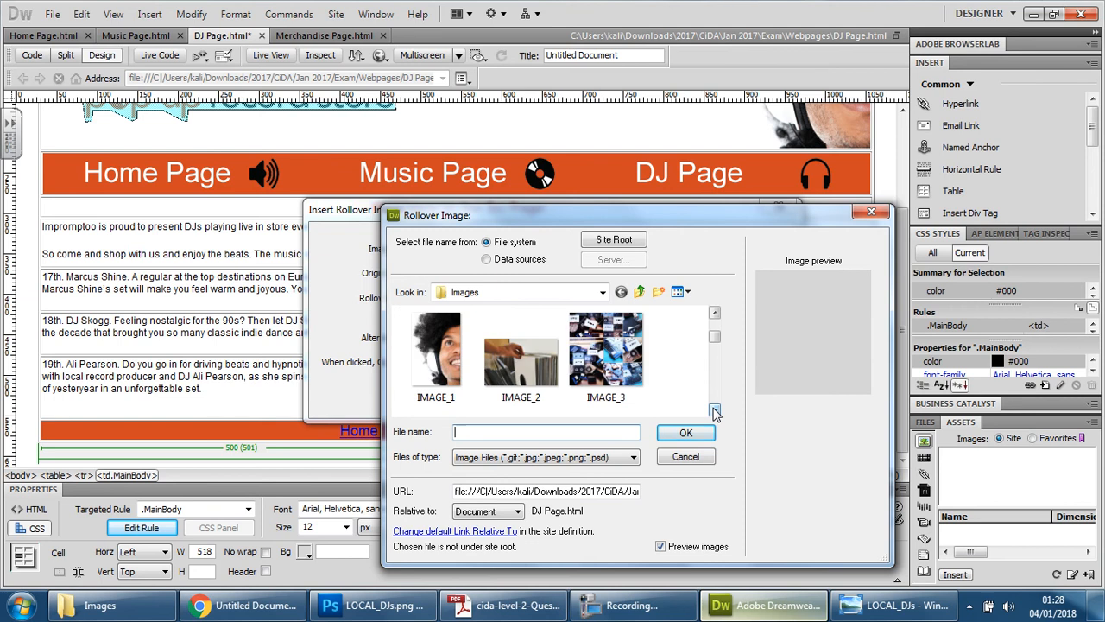
click(715, 410)
click(715, 410)
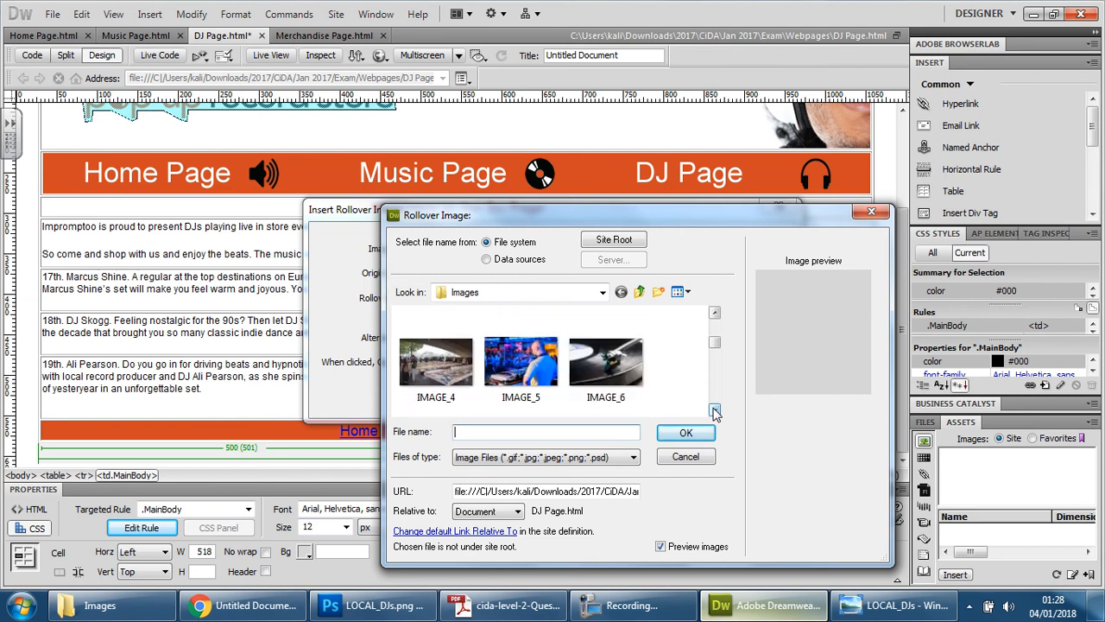
click(639, 291)
double_click(427, 348)
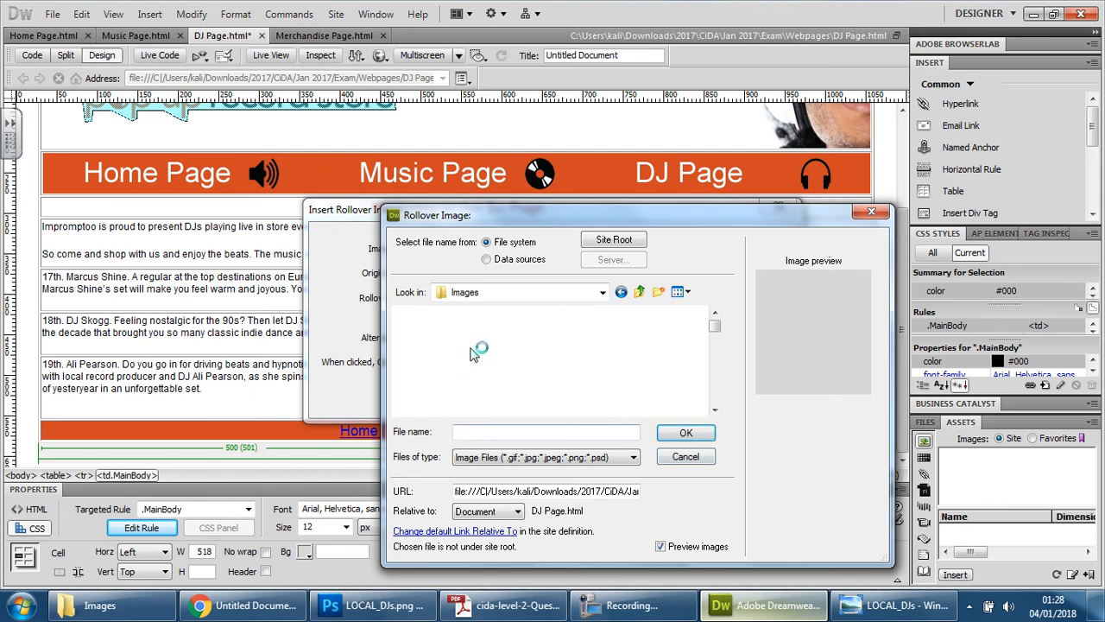
click(715, 410)
click(715, 411)
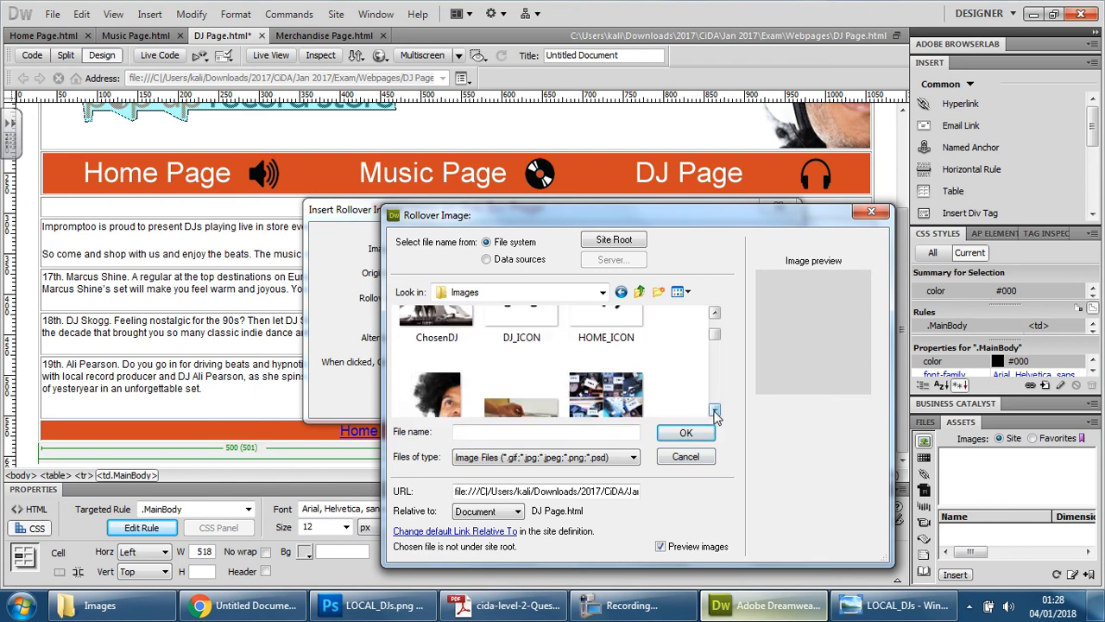
click(715, 412)
click(683, 456)
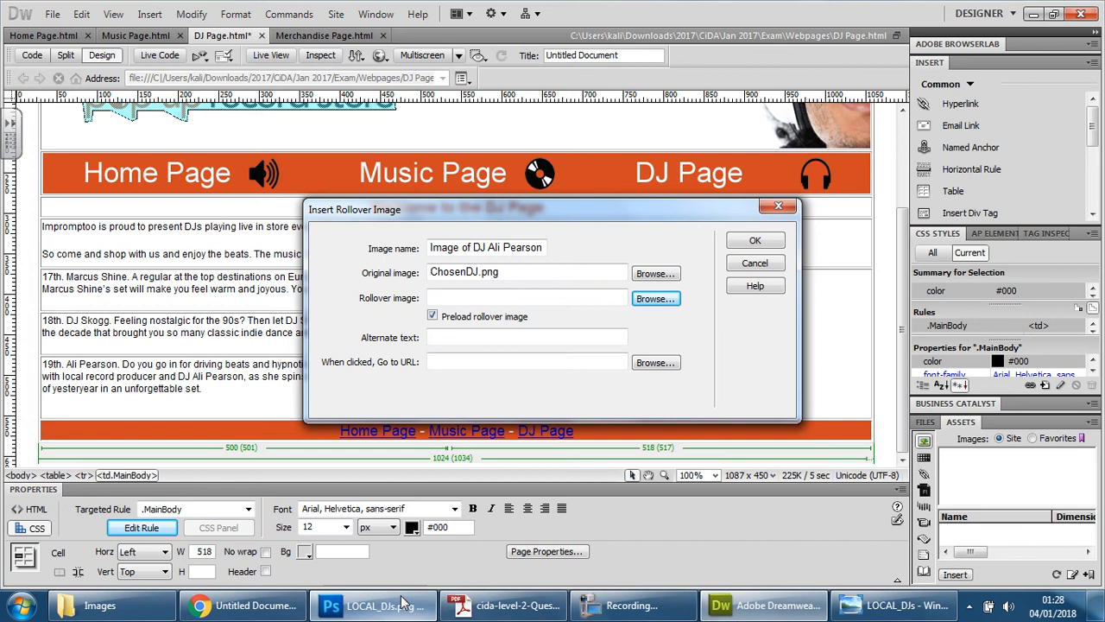
Switch to Photoshop and save the blurred DJ photo over LOCAL_DJs.png
click(371, 605)
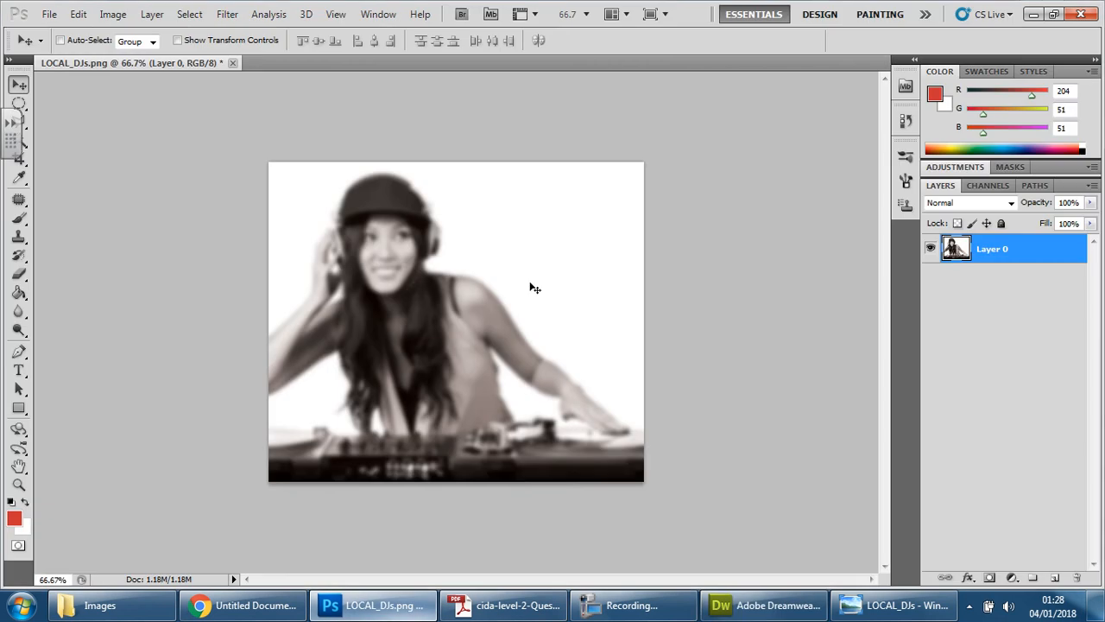
click(49, 15)
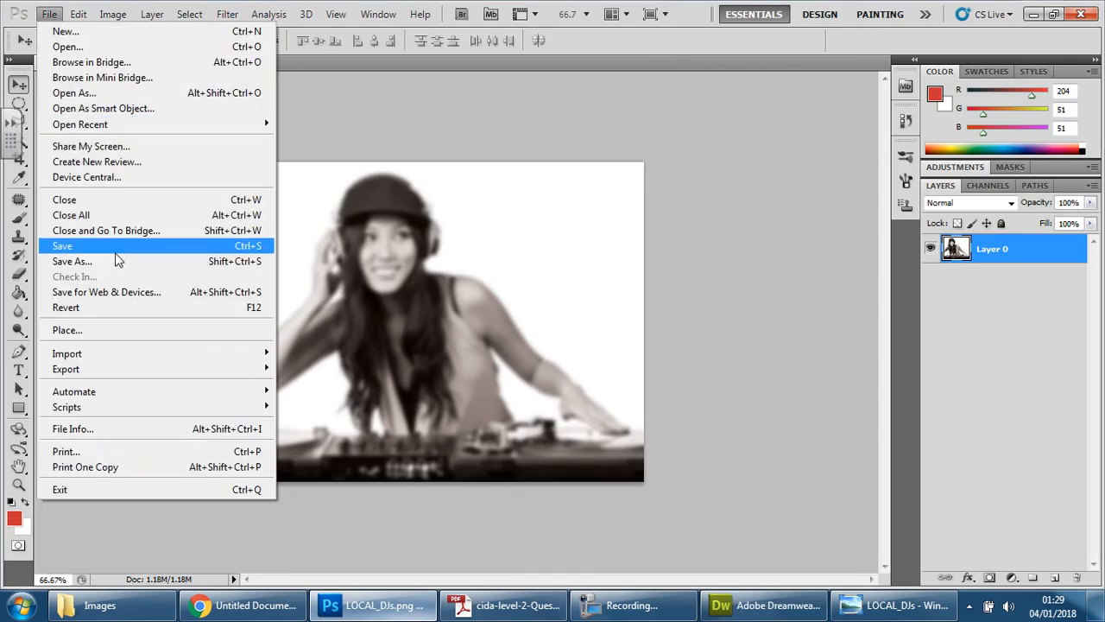
click(114, 247)
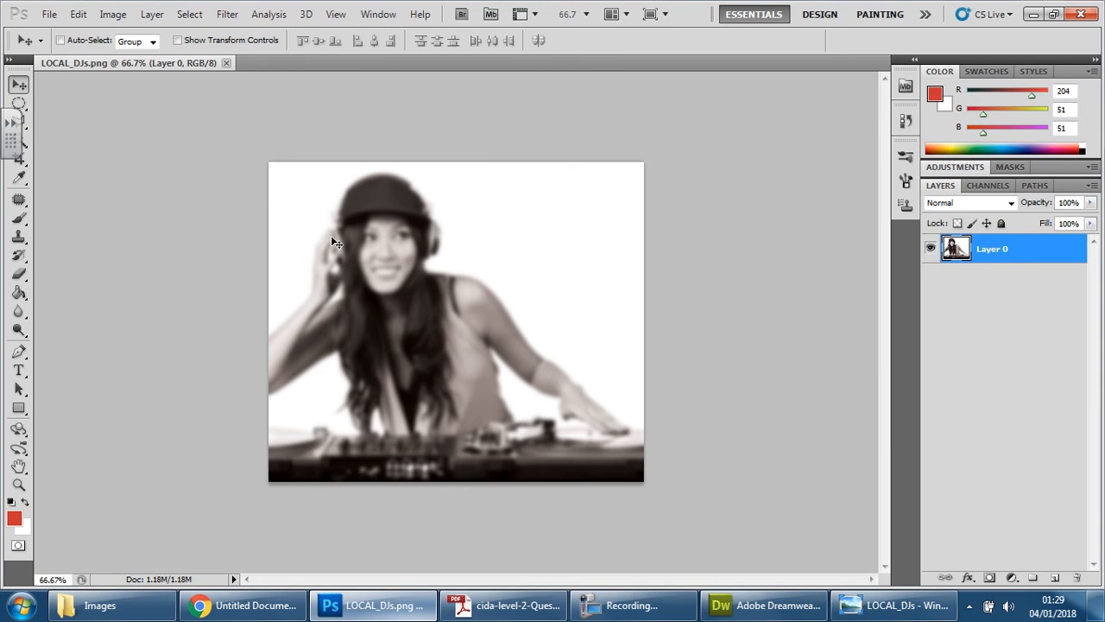
Return the photo to its Crop state in the history, before the Gaussian Blur, and save it as LOCAL_DJs.png
click(380, 14)
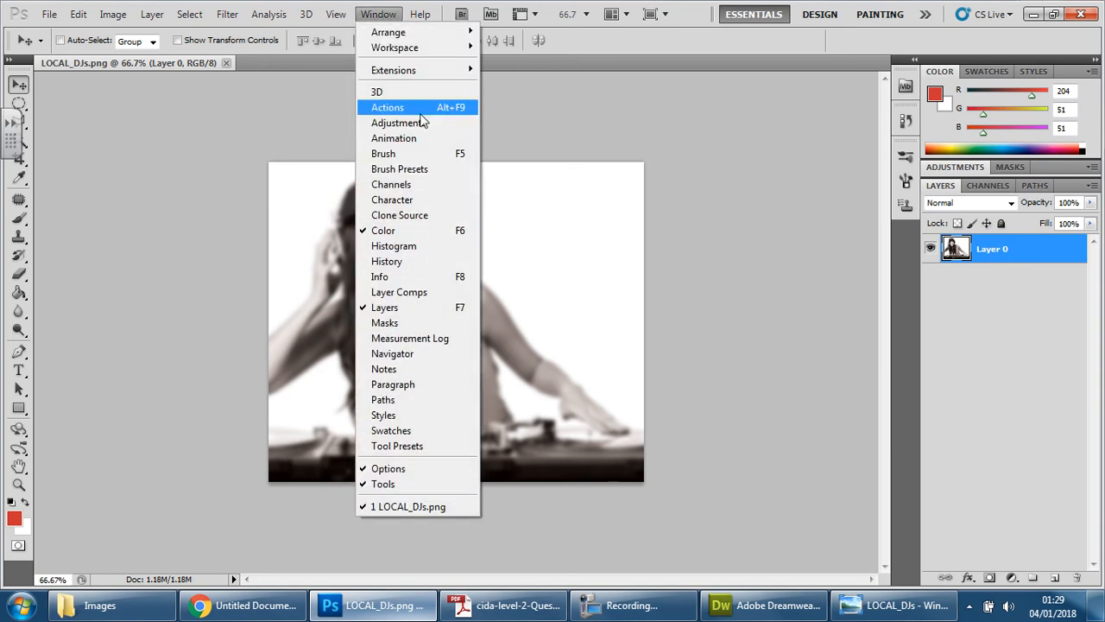
click(413, 261)
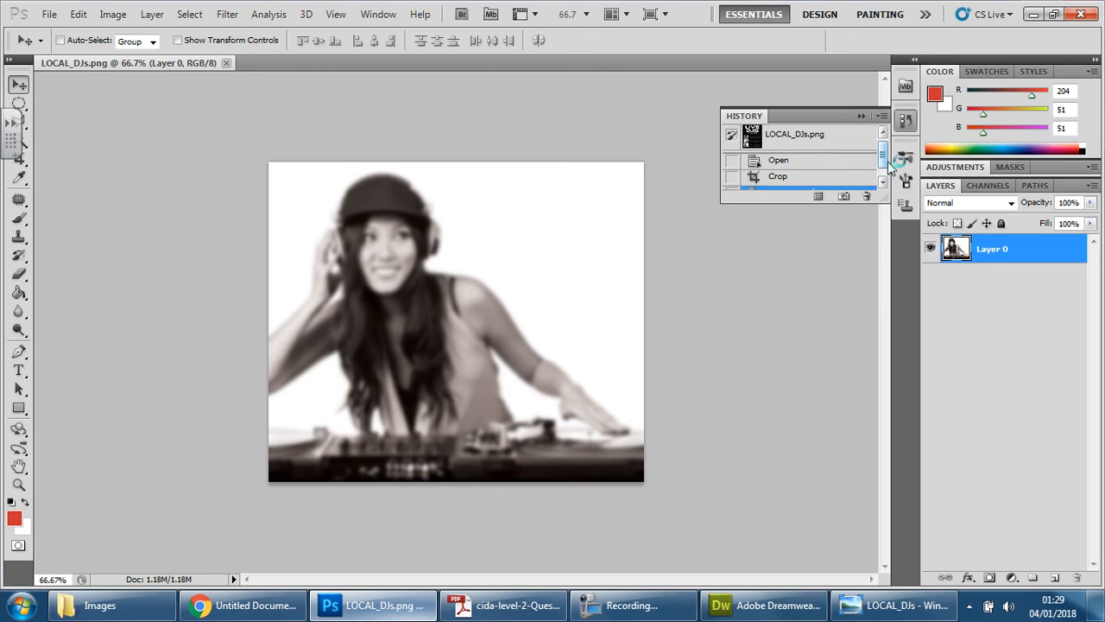
drag(885, 157, 885, 178)
click(777, 164)
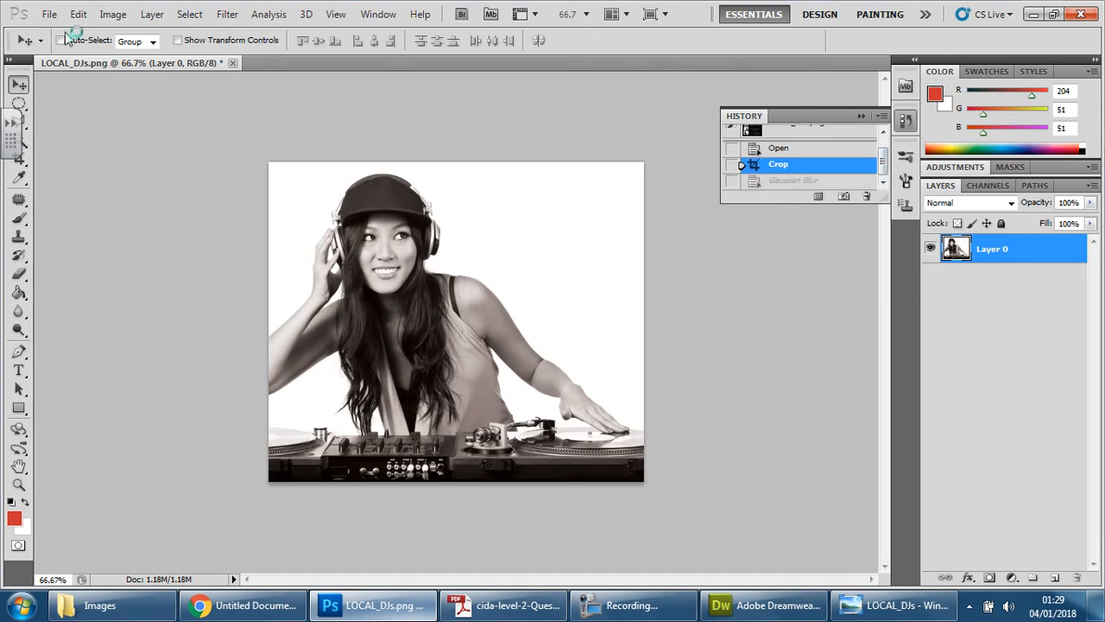
click(49, 14)
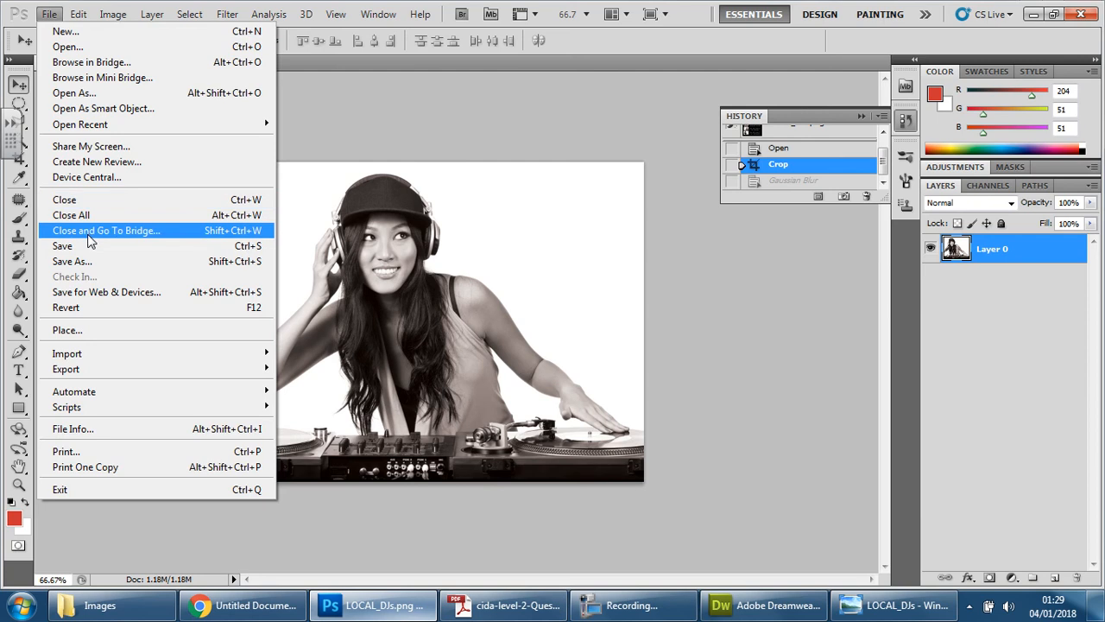
click(87, 245)
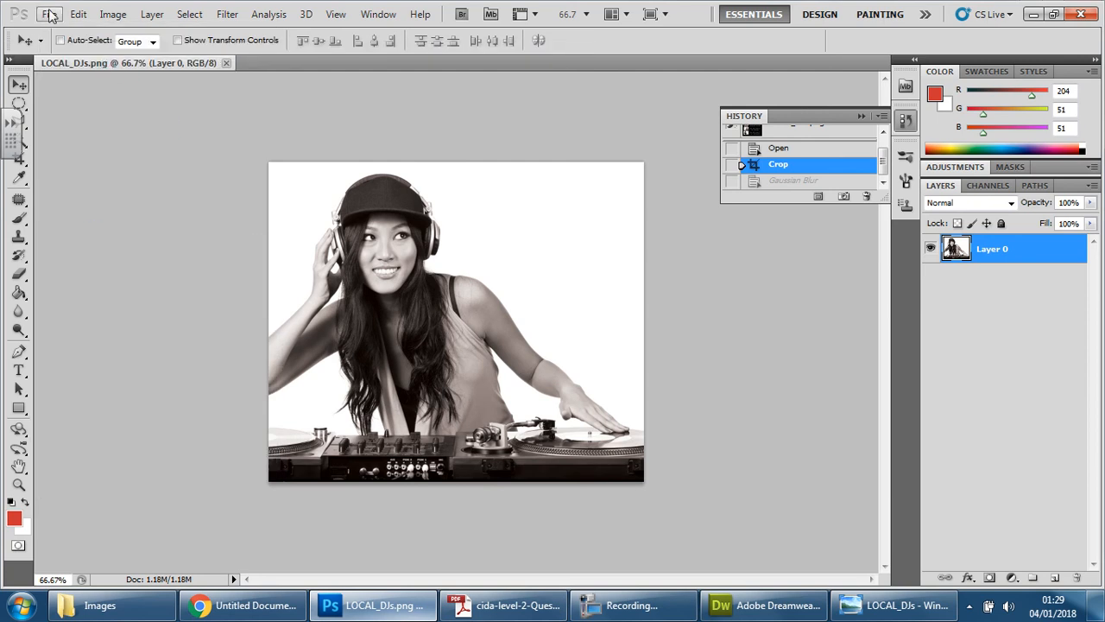
Restore the Gaussian Blur state and save a PNG copy as LOCAL_DJs2 in Images, replacing the existing file, with interlacing set to None
click(858, 184)
click(50, 14)
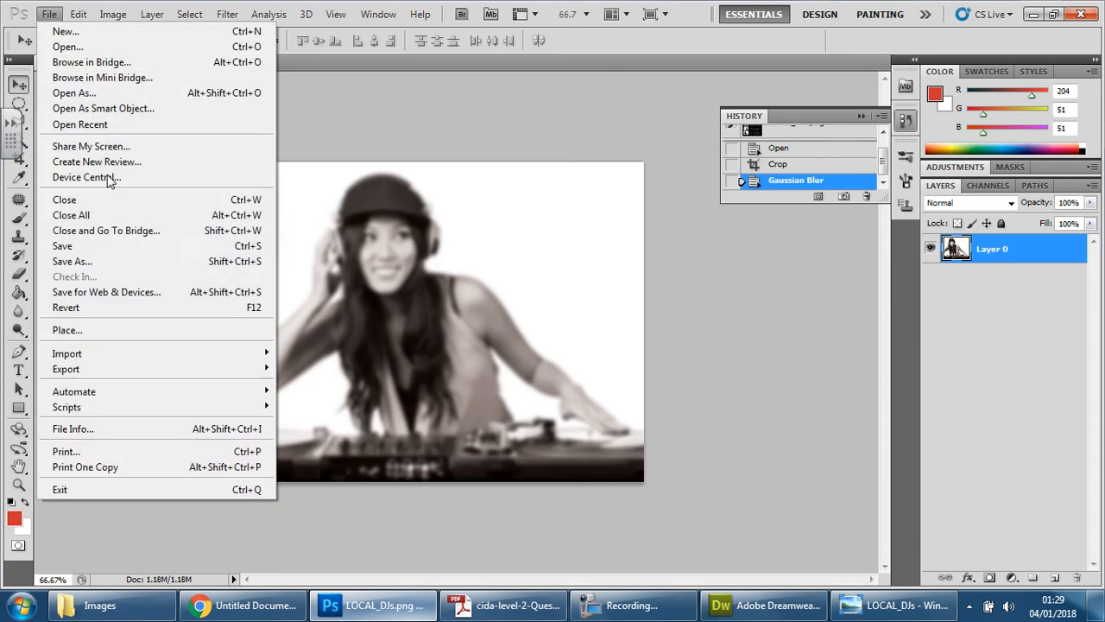
click(128, 261)
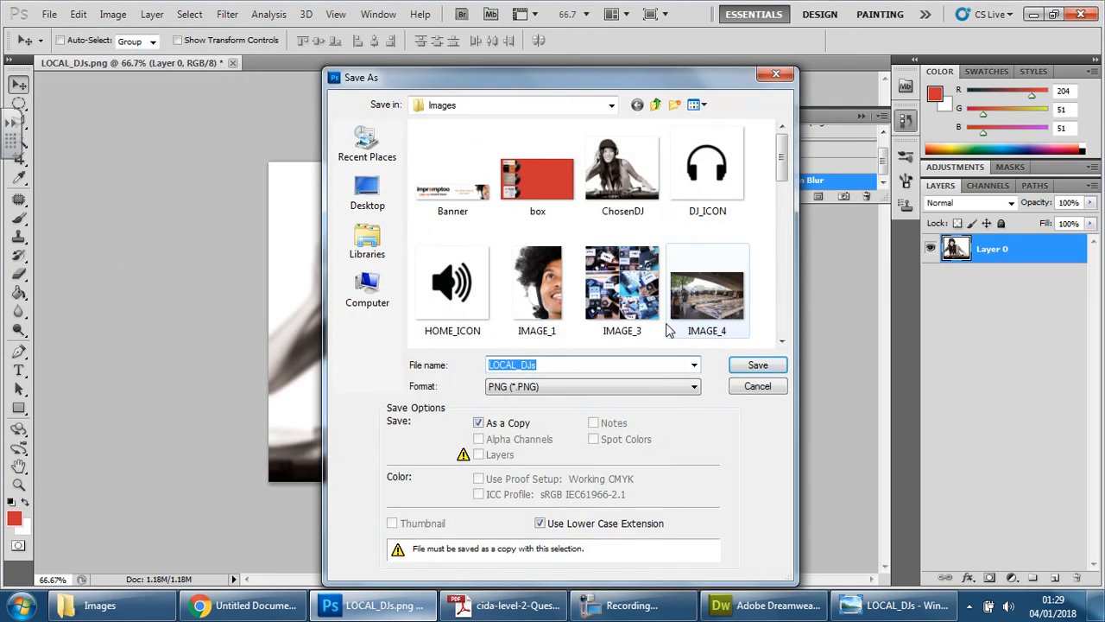
click(560, 369)
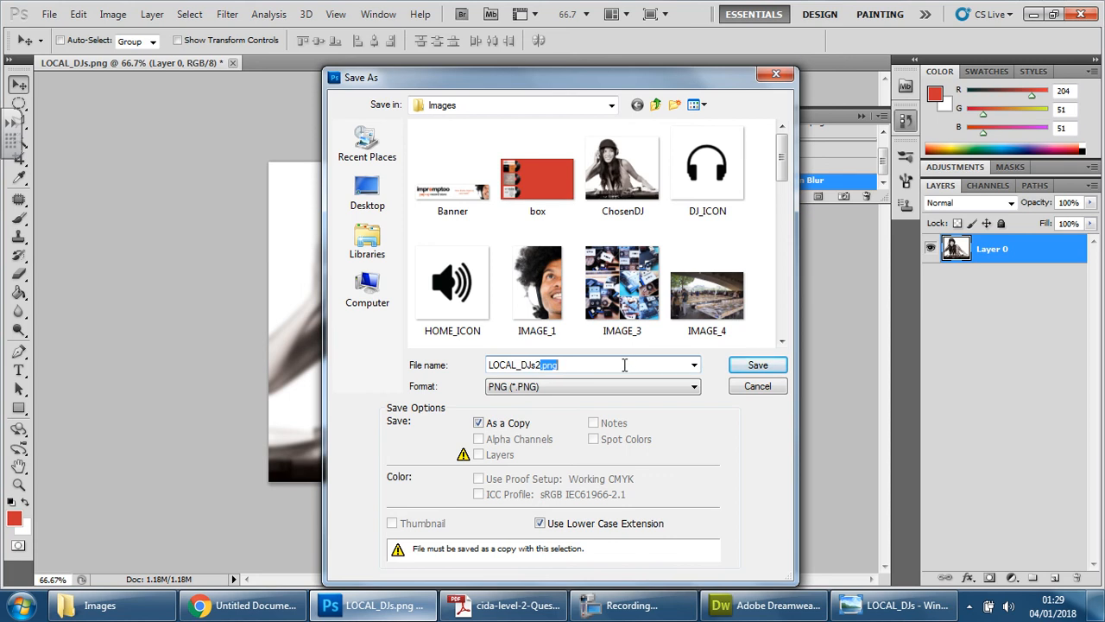
text(2)
click(757, 365)
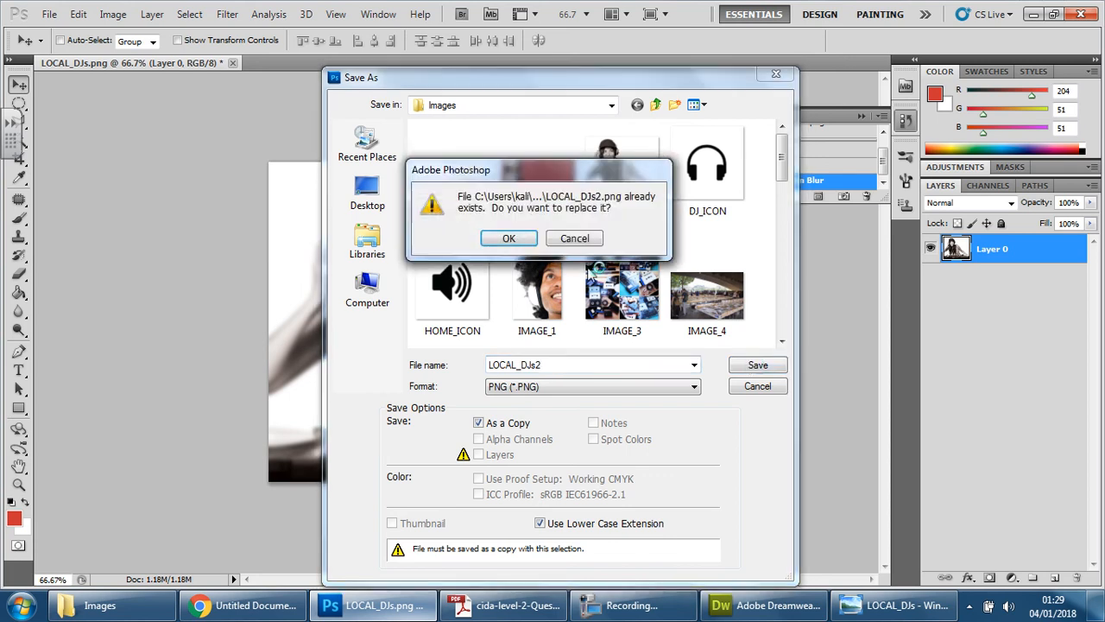
click(507, 237)
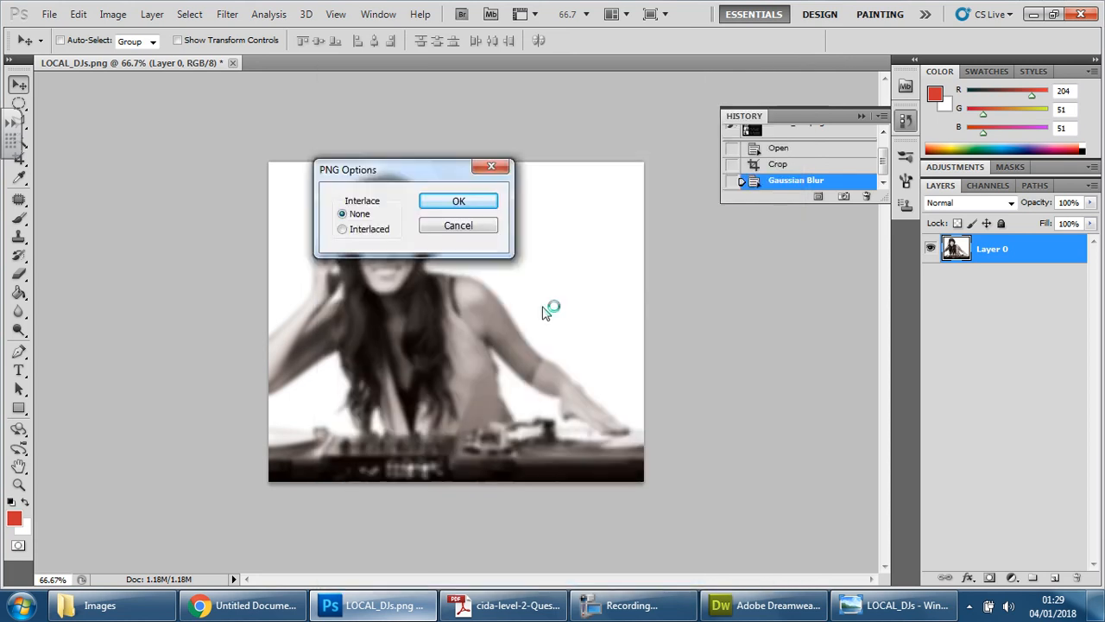
click(458, 200)
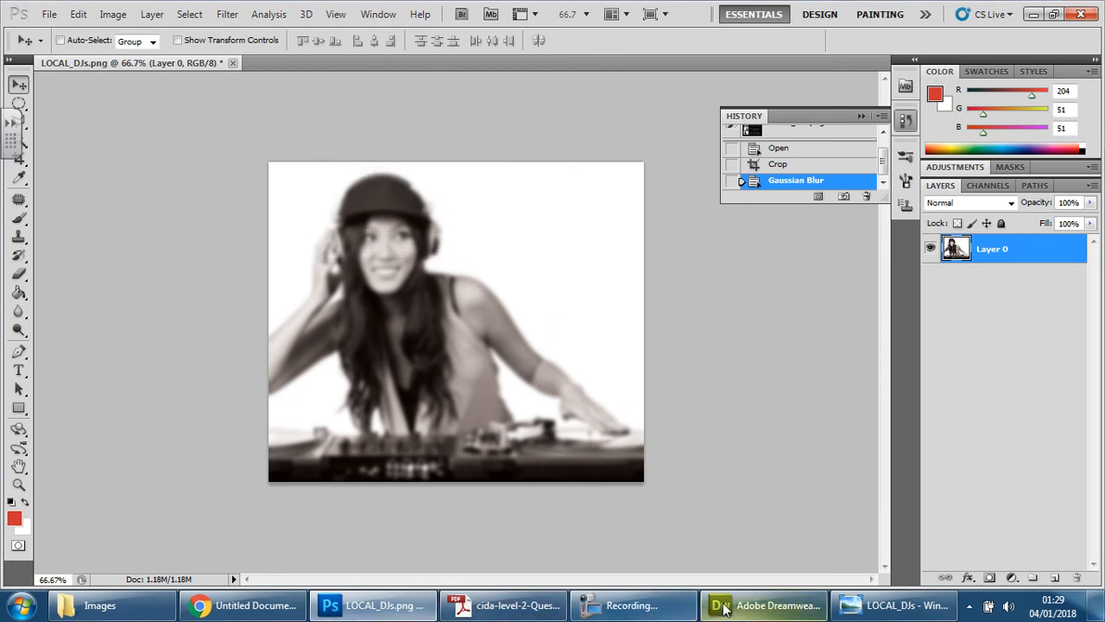
Switch to Dreamweaver and choose LOCAL_DJs2 from Images as the rollover image, copying the file into the site's root folder
click(766, 605)
click(646, 298)
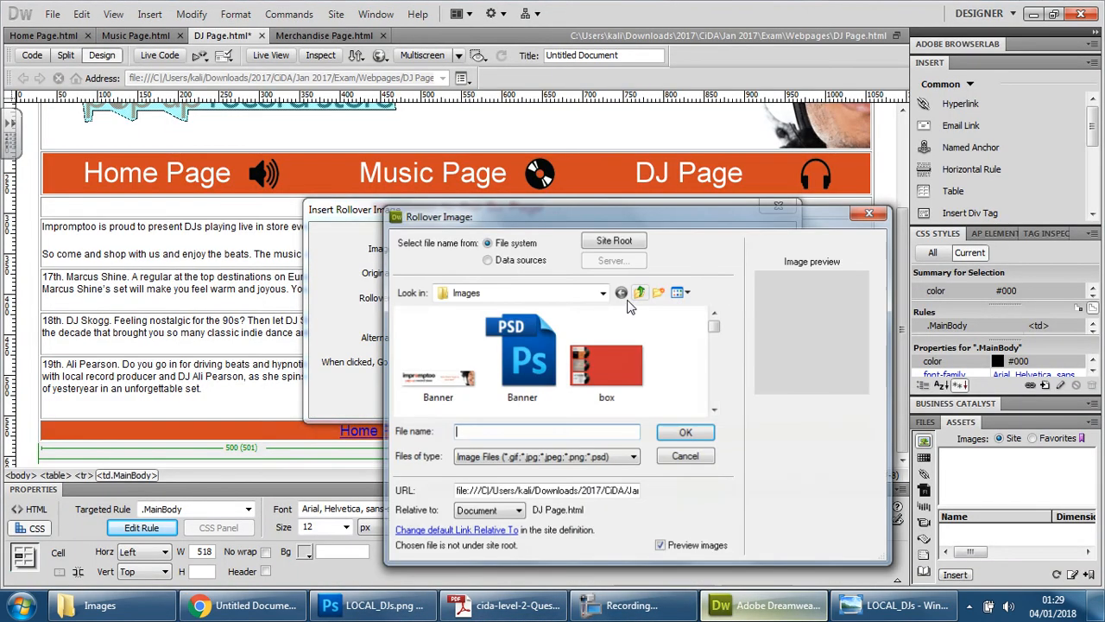
click(714, 410)
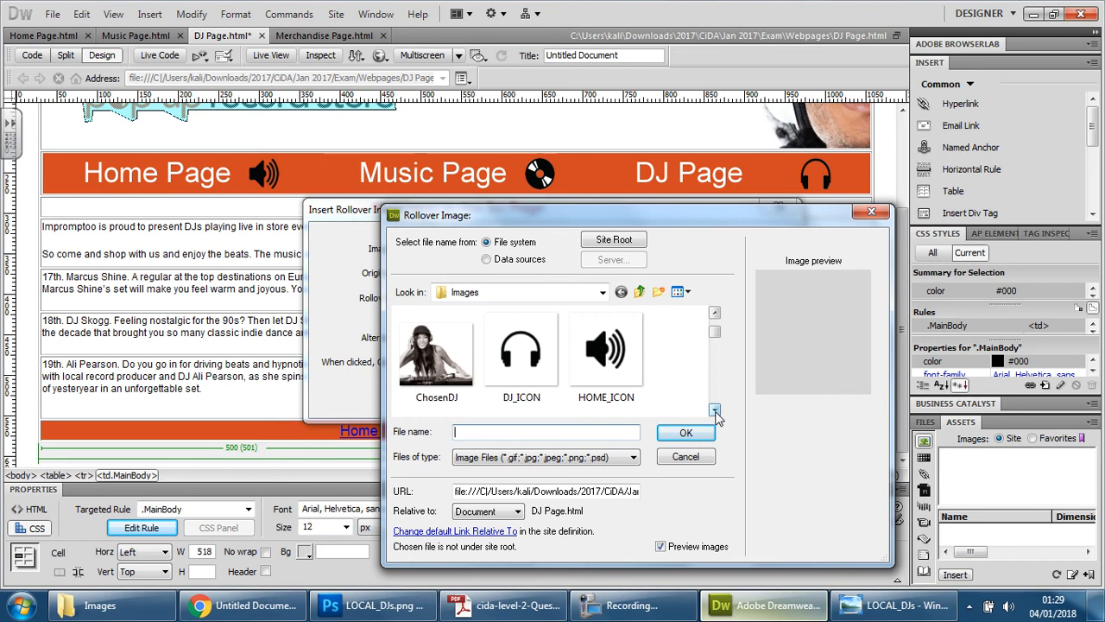
click(714, 312)
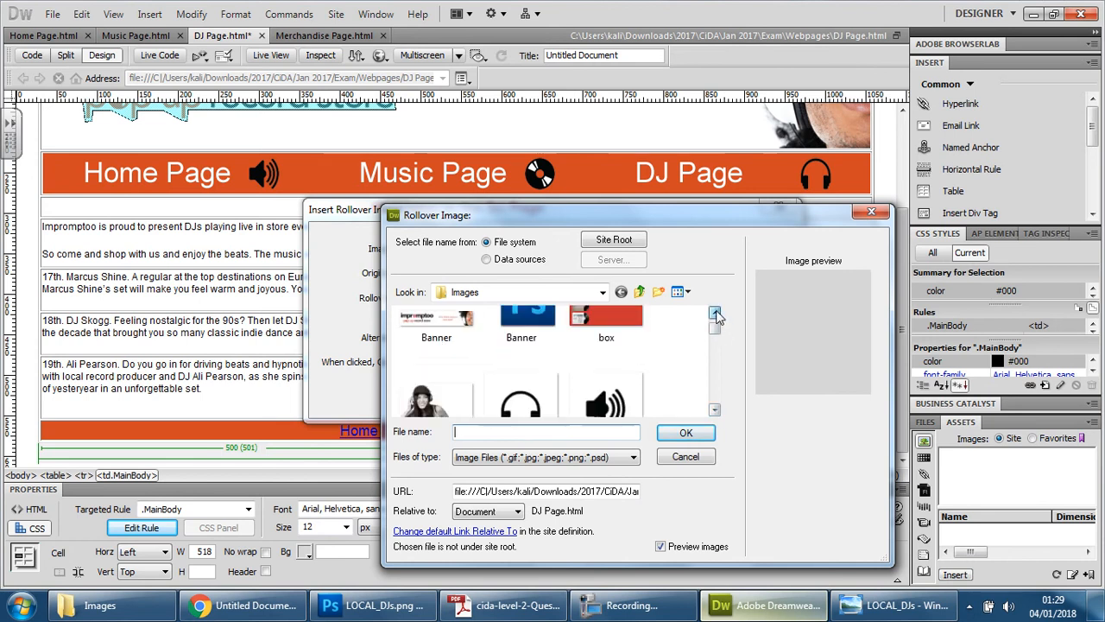
click(714, 410)
click(714, 411)
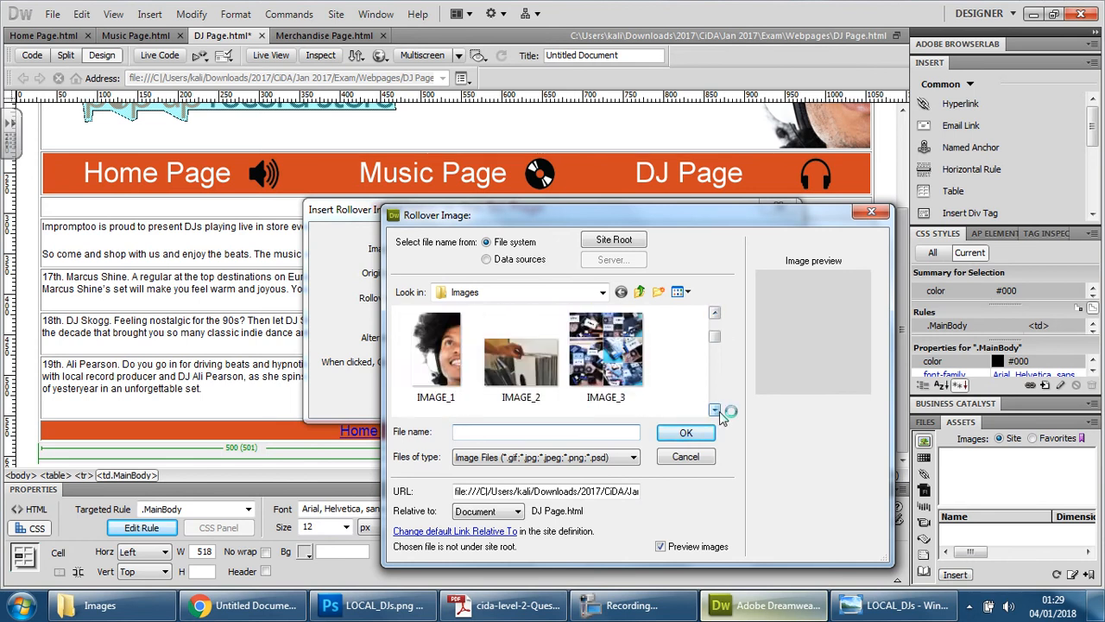
click(714, 410)
click(715, 410)
click(714, 410)
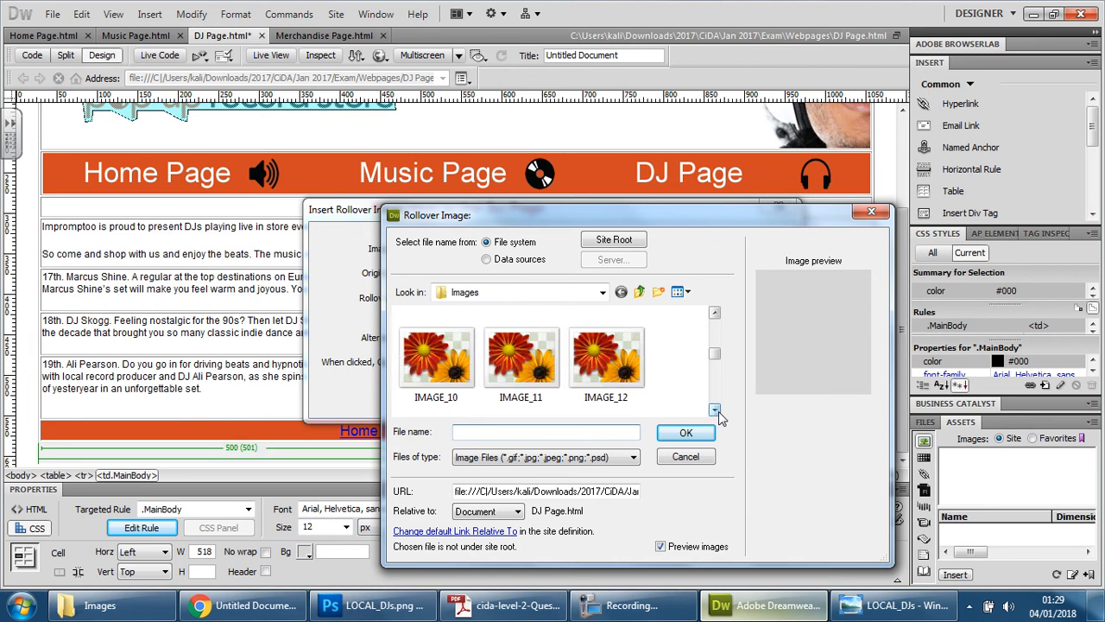
click(715, 410)
click(715, 411)
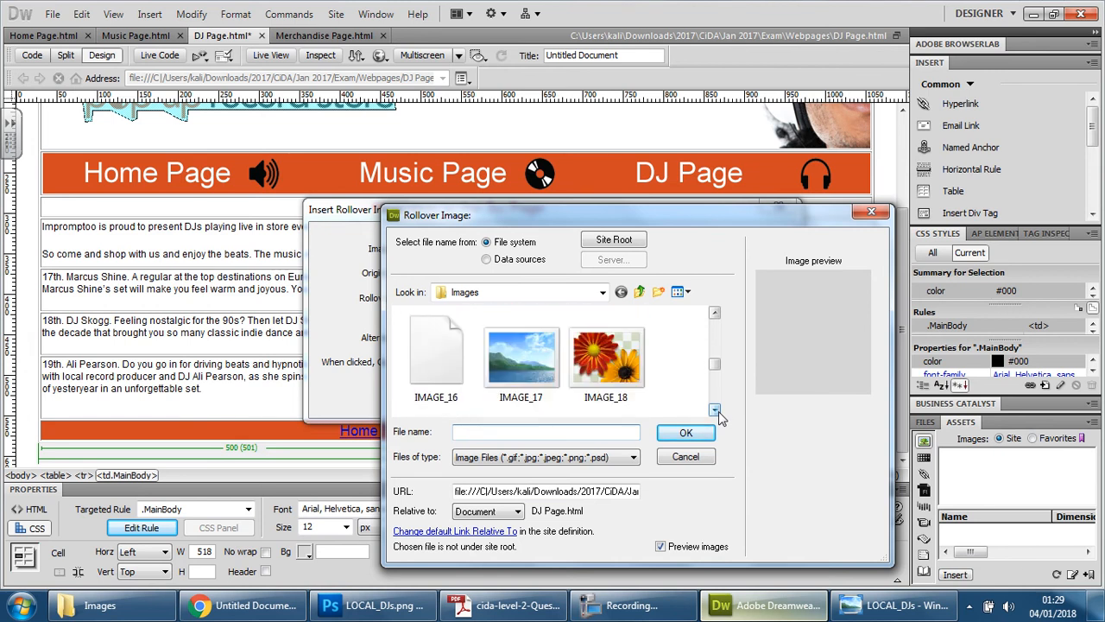
click(715, 411)
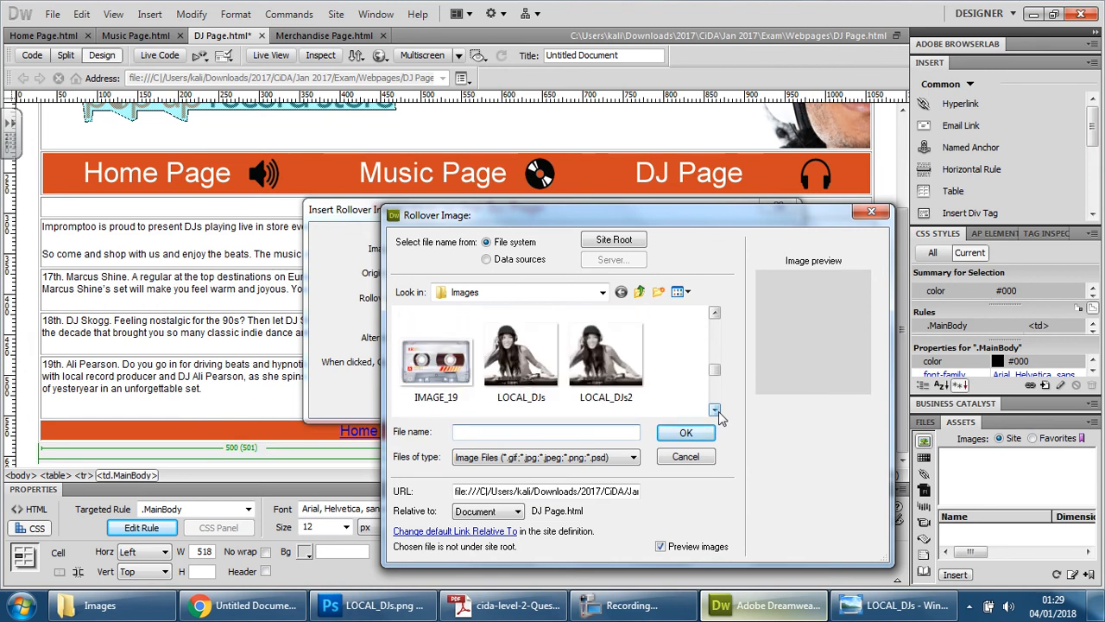
click(634, 362)
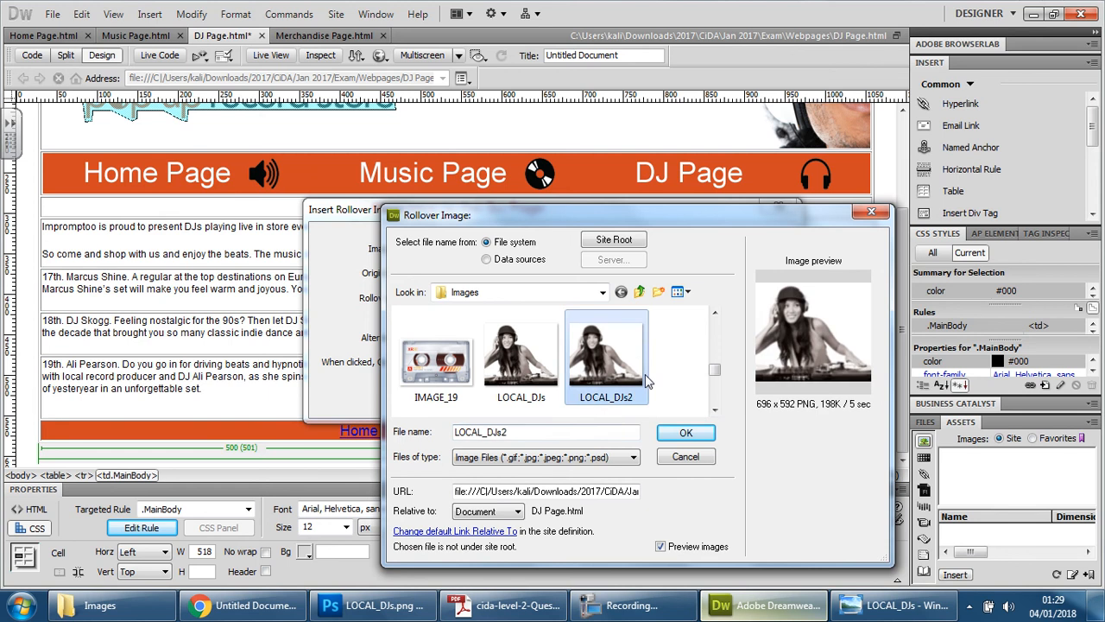
click(690, 435)
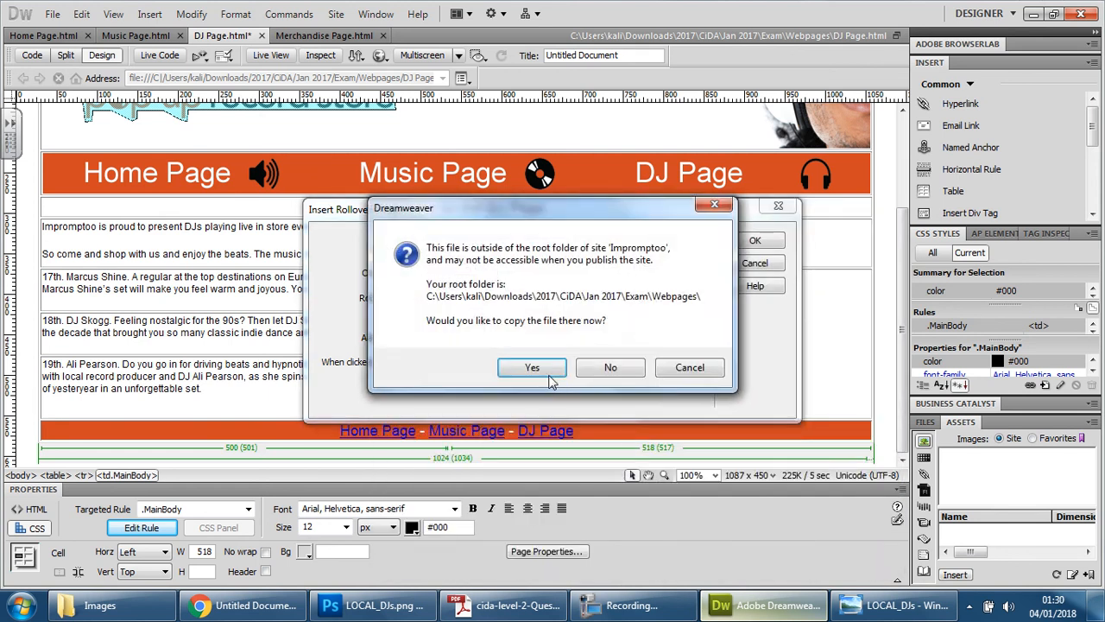
click(532, 370)
click(683, 379)
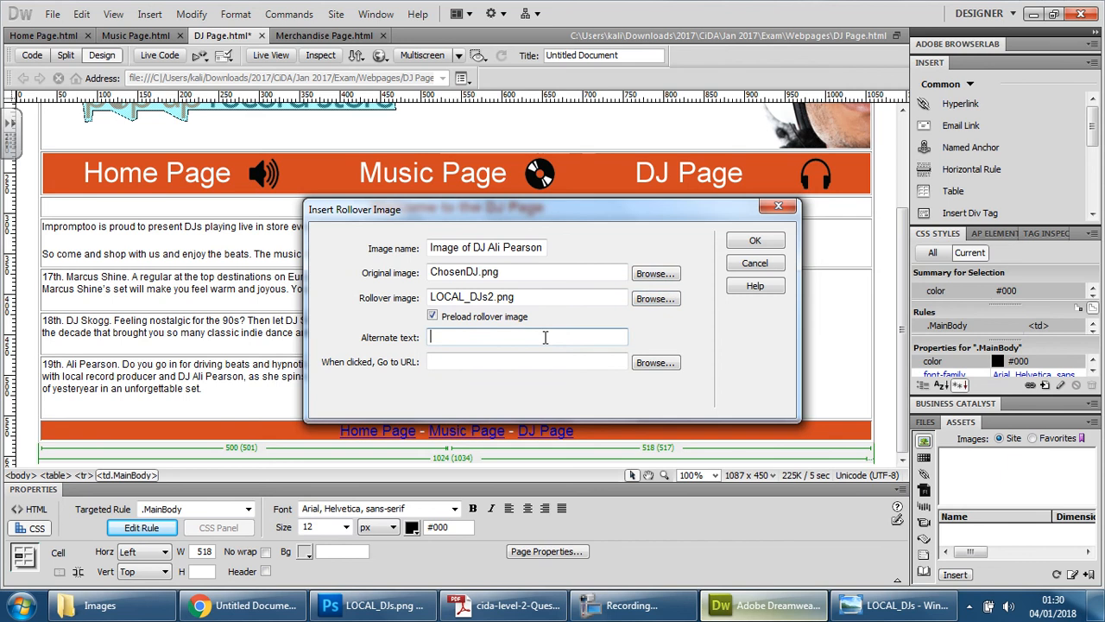
Copy the rollover's image name into its alternate text
drag(429, 248, 553, 248)
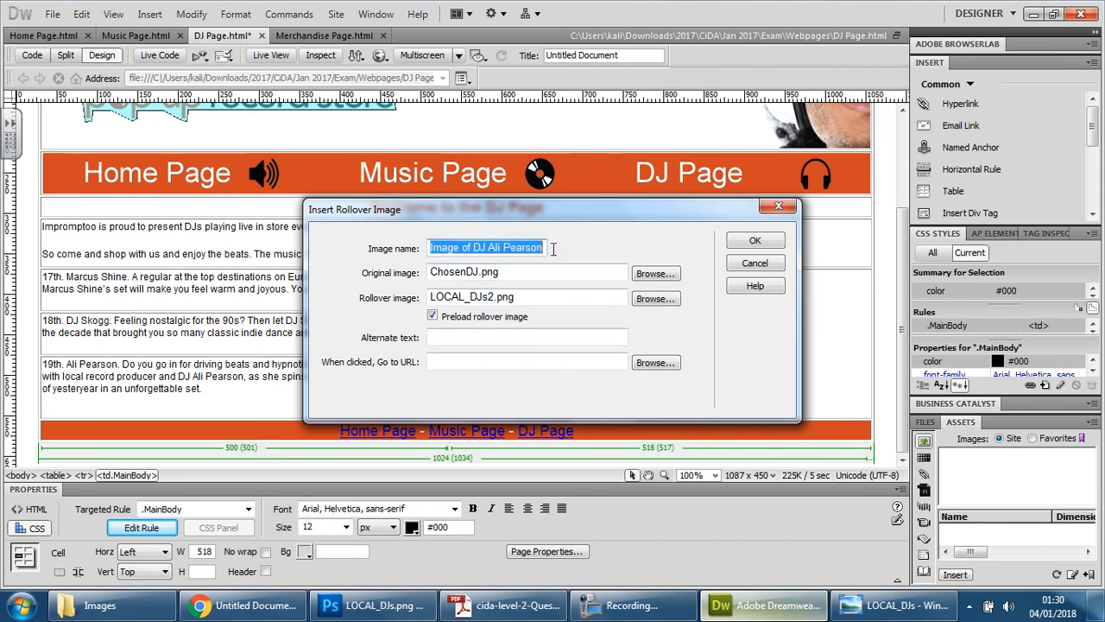
key(ctrl+c)
click(501, 336)
key(ctrl+v)
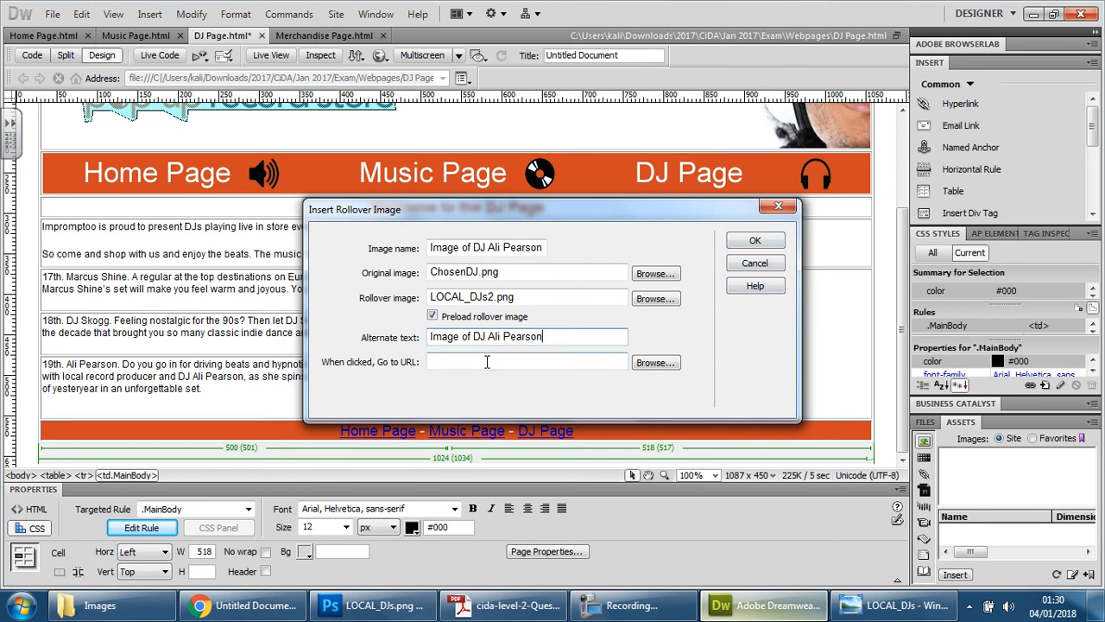
Look through the Images folder for the all-DJs picture to use as the rollover's link target
click(656, 362)
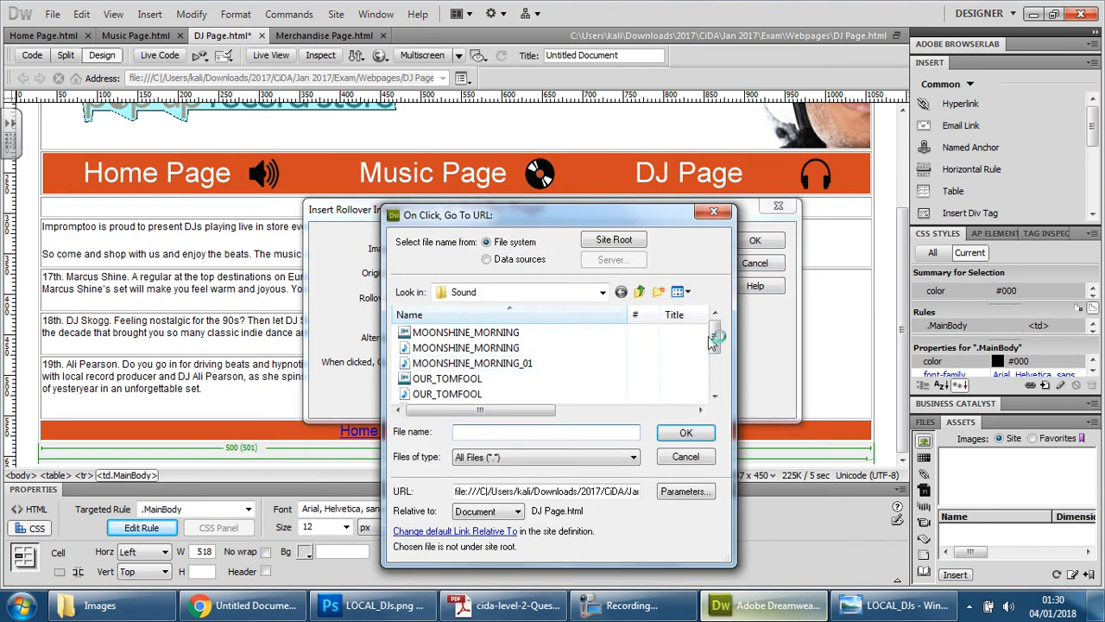
click(639, 291)
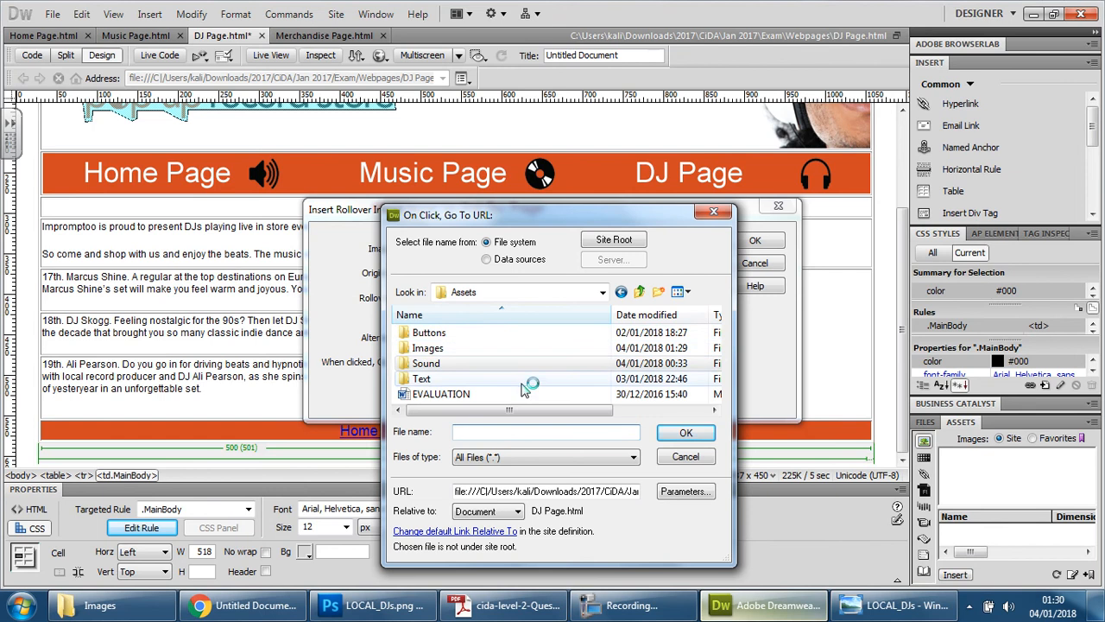
double_click(429, 348)
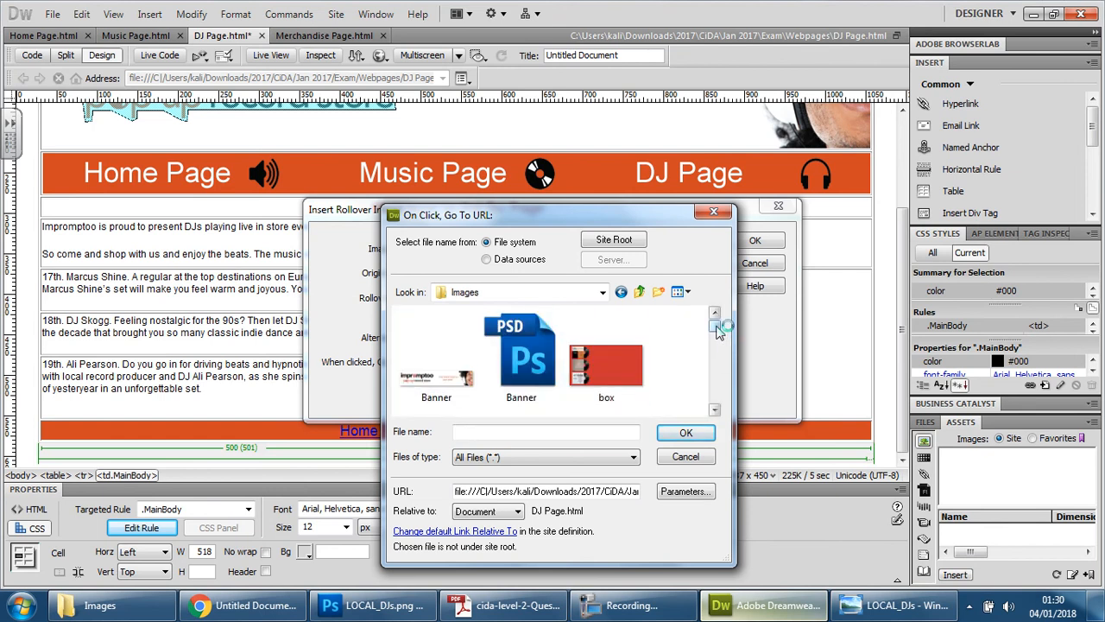
drag(716, 330, 723, 406)
click(715, 313)
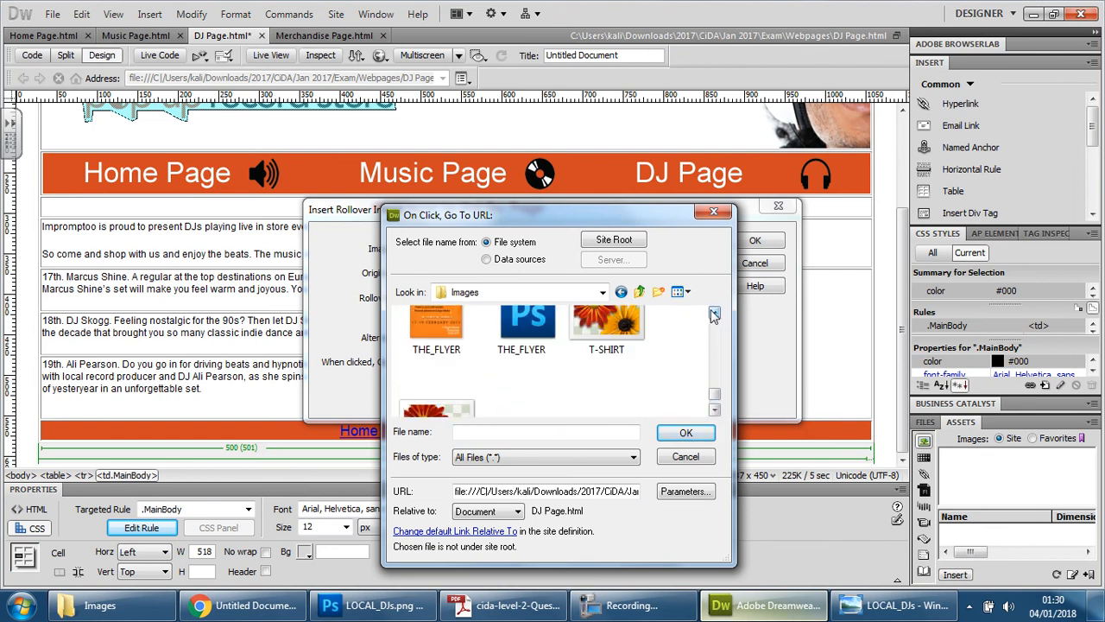
click(715, 314)
click(715, 313)
click(715, 313)
click(715, 313)
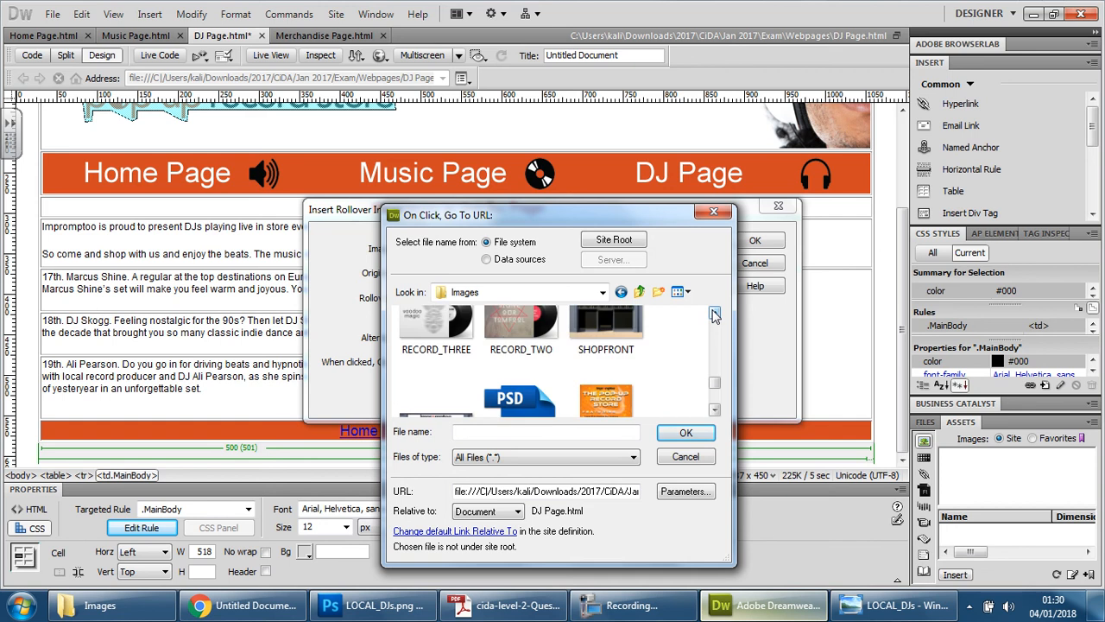
click(715, 313)
click(715, 313)
click(715, 314)
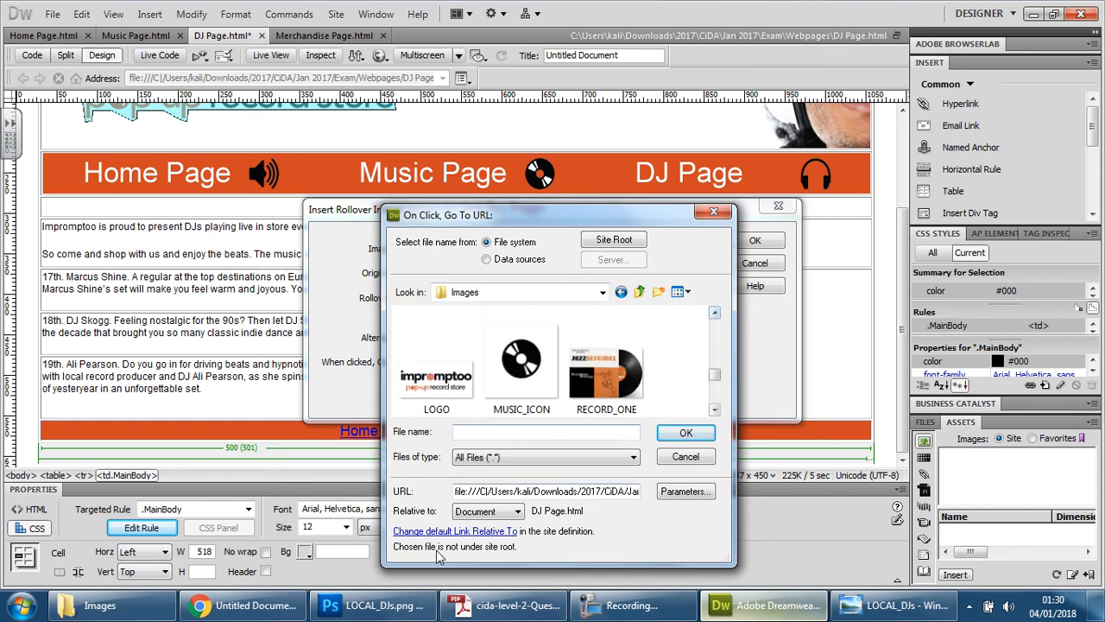
Switch to Windows Explorer and open the IMAGES folder inside DA201_1701_ASSETS (1) from Downloads on Network Drive (M:)
click(140, 618)
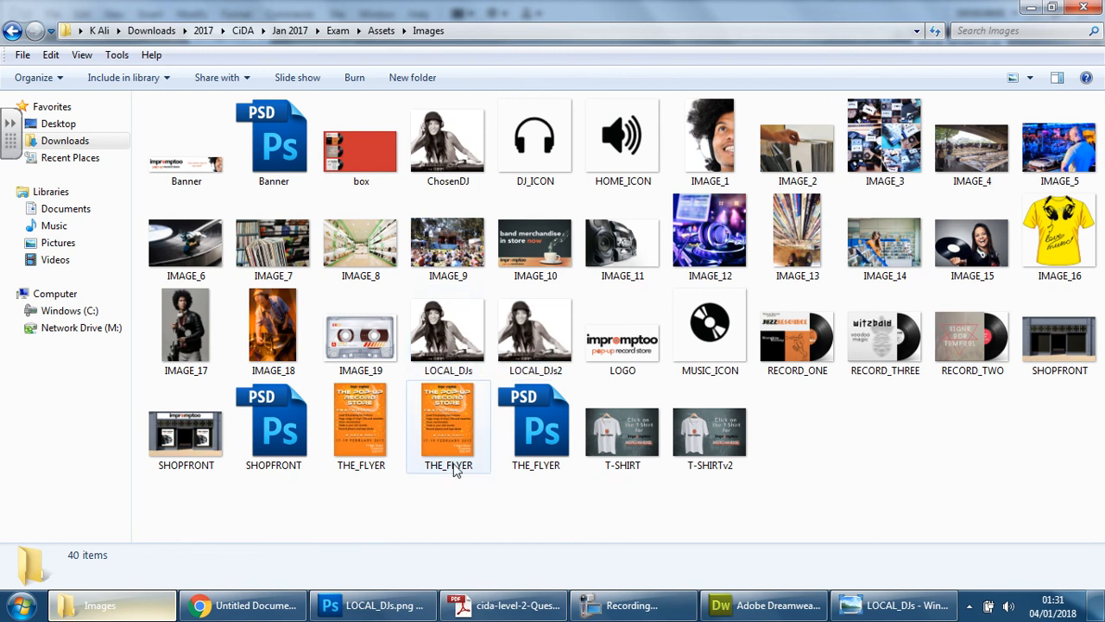
click(19, 609)
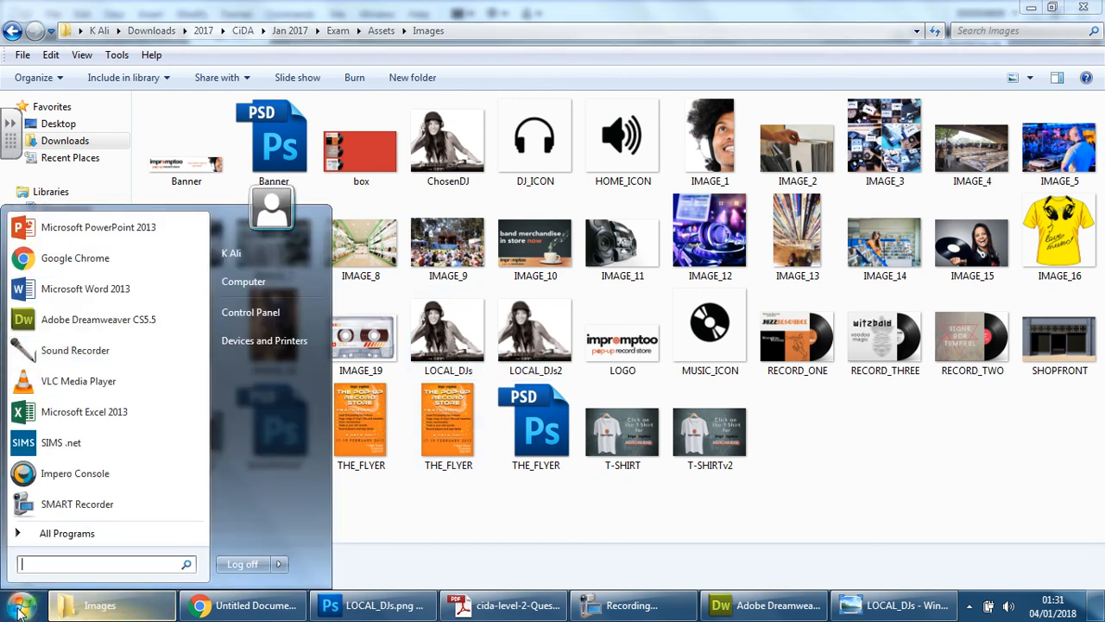
click(288, 297)
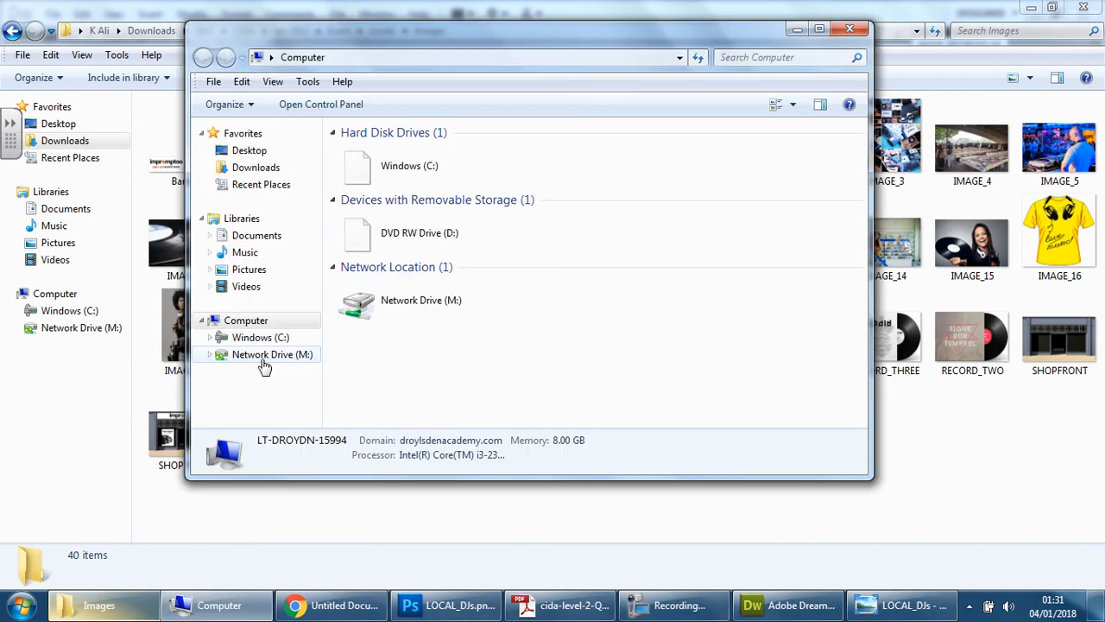
click(285, 359)
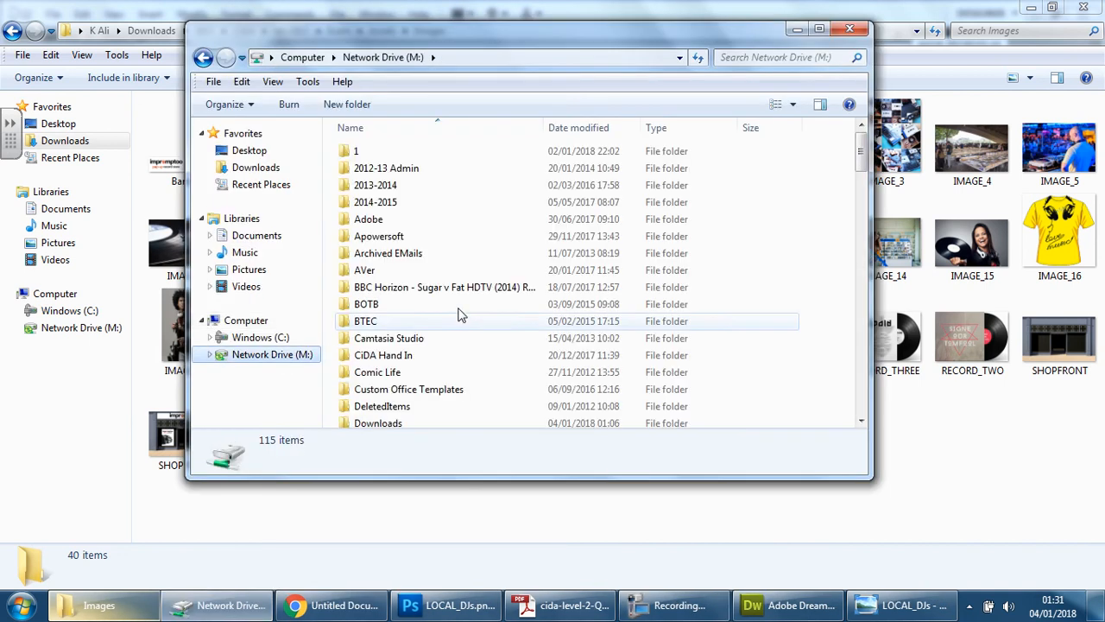
click(404, 393)
scroll(404, 393, down, 3)
double_click(395, 284)
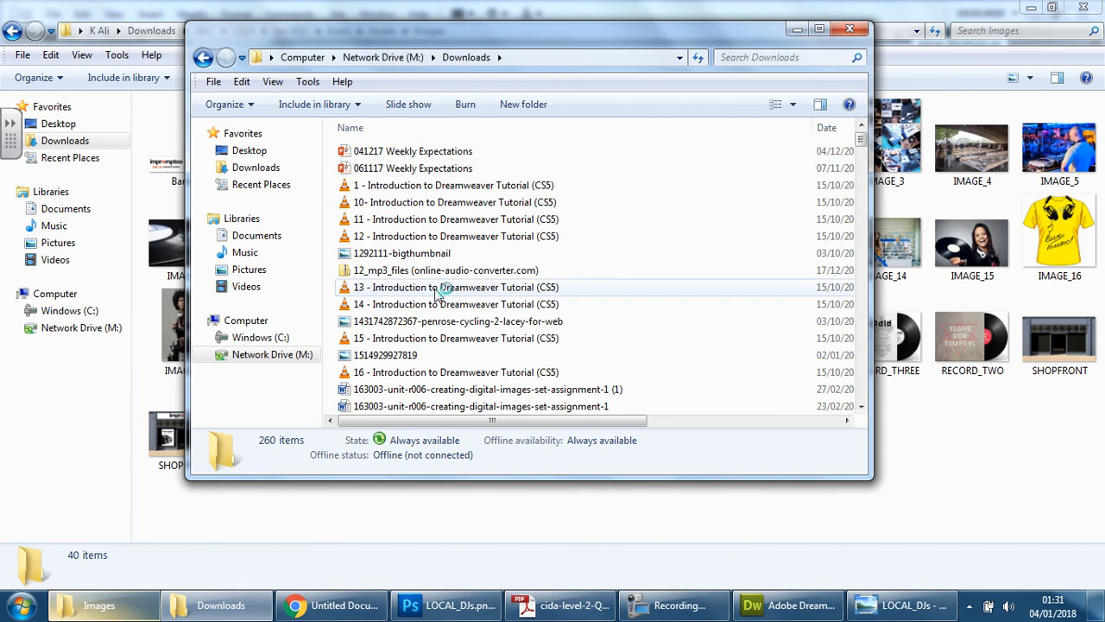
click(825, 128)
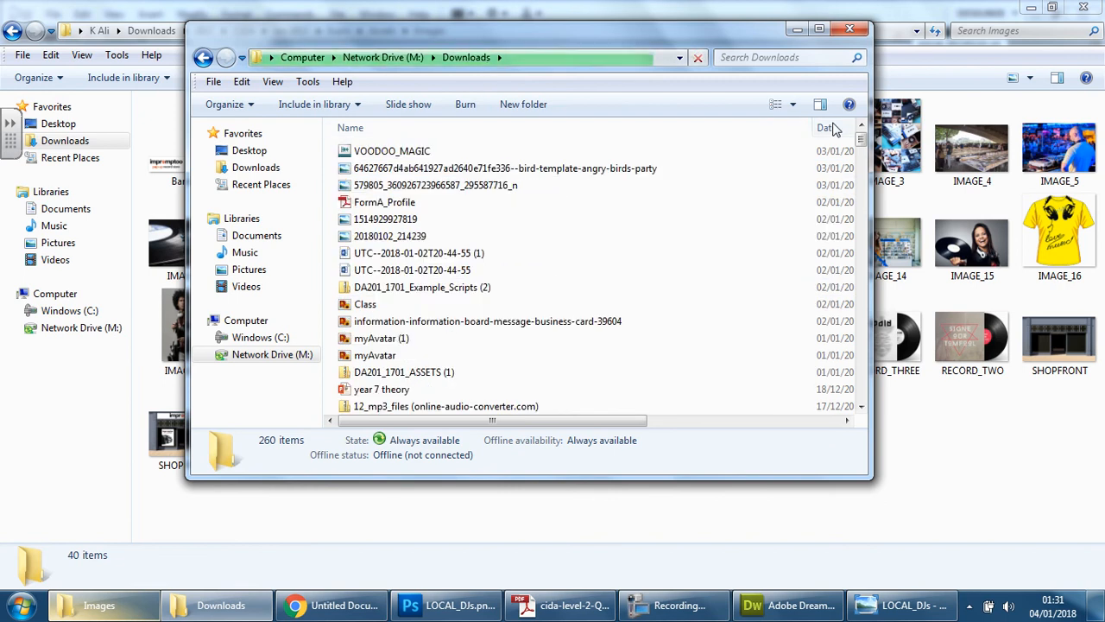
double_click(427, 372)
double_click(403, 158)
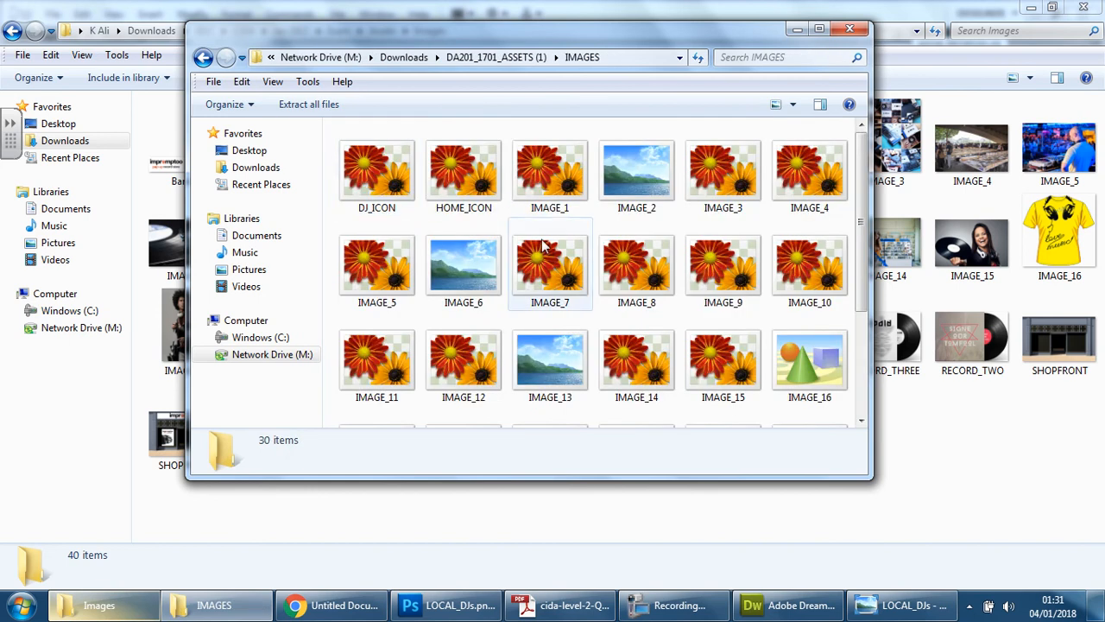
Copy the original LOCAL_DJs picture from the assets archive into the exam's Images folder, replacing the existing LOCAL_DJs.png
drag(860, 285, 860, 382)
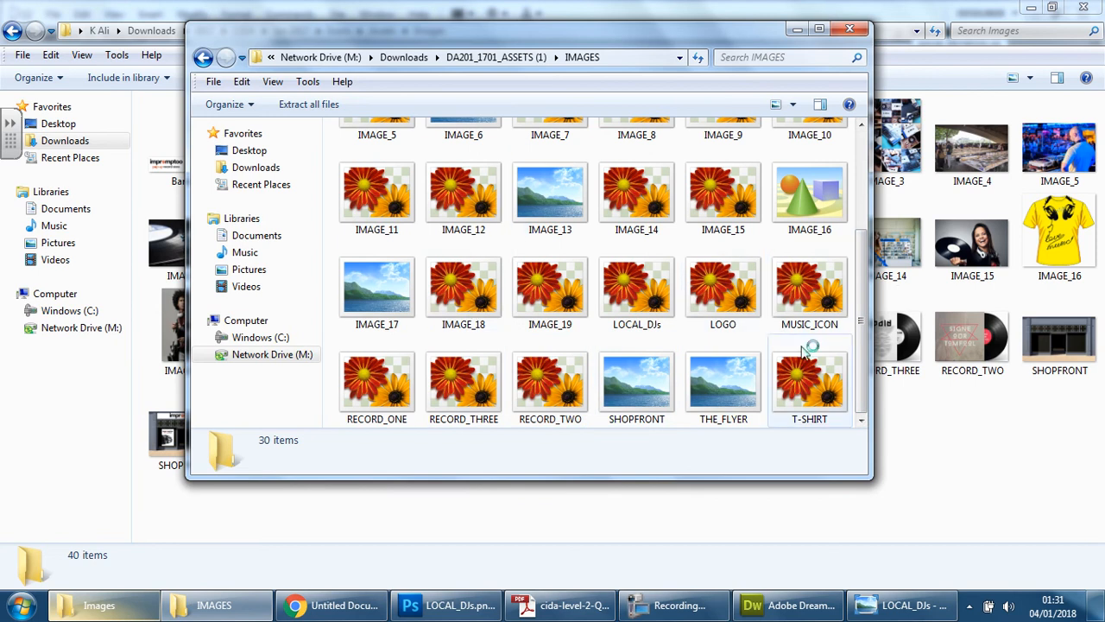
click(627, 300)
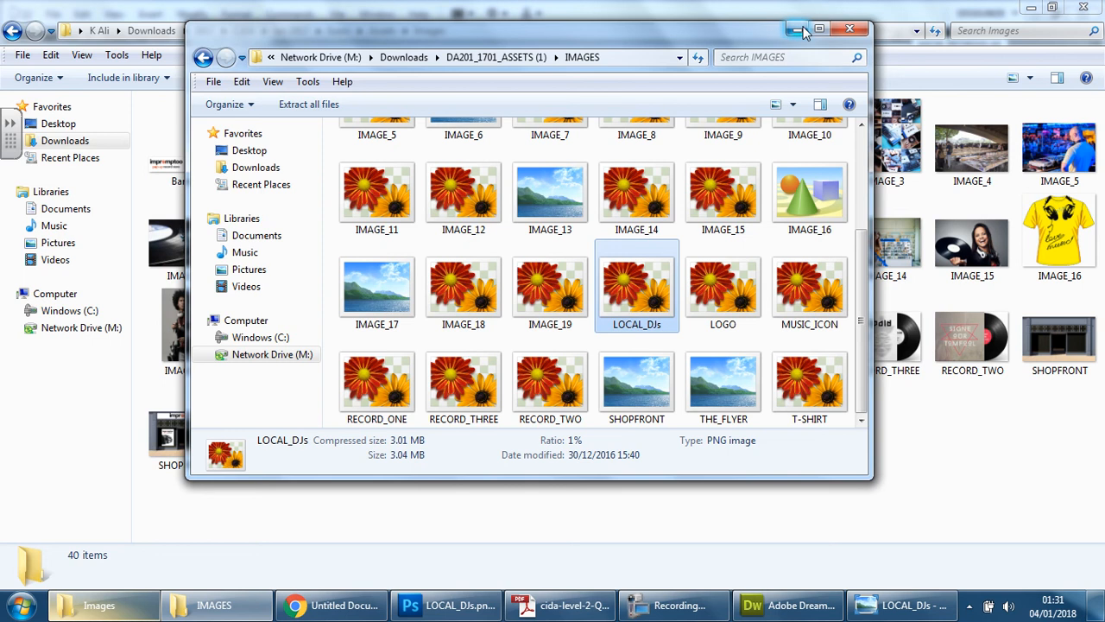
click(846, 31)
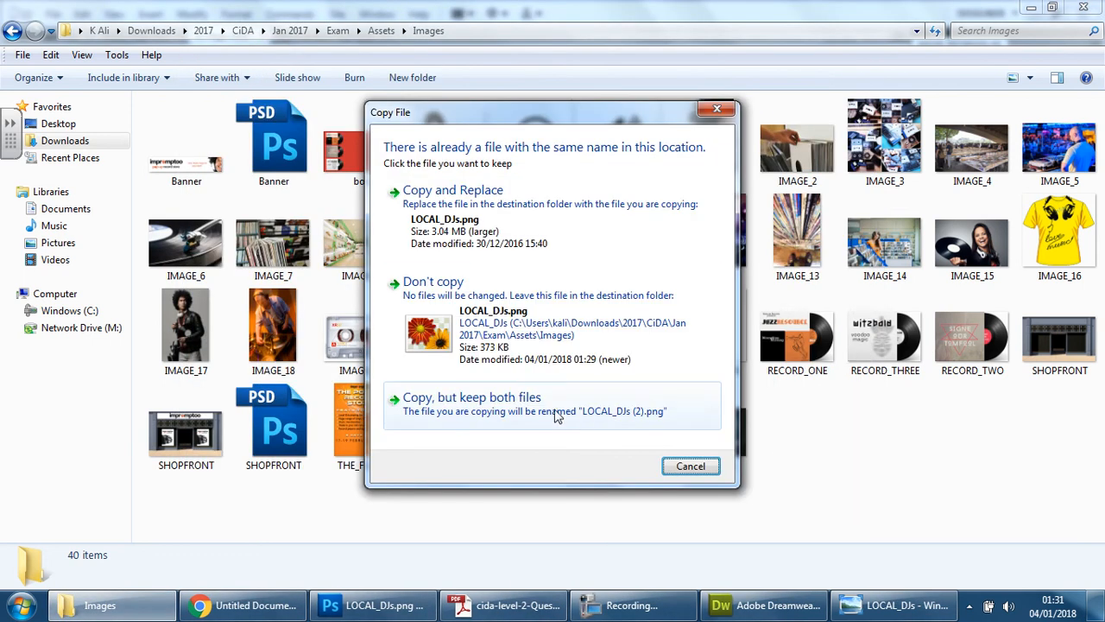
click(509, 239)
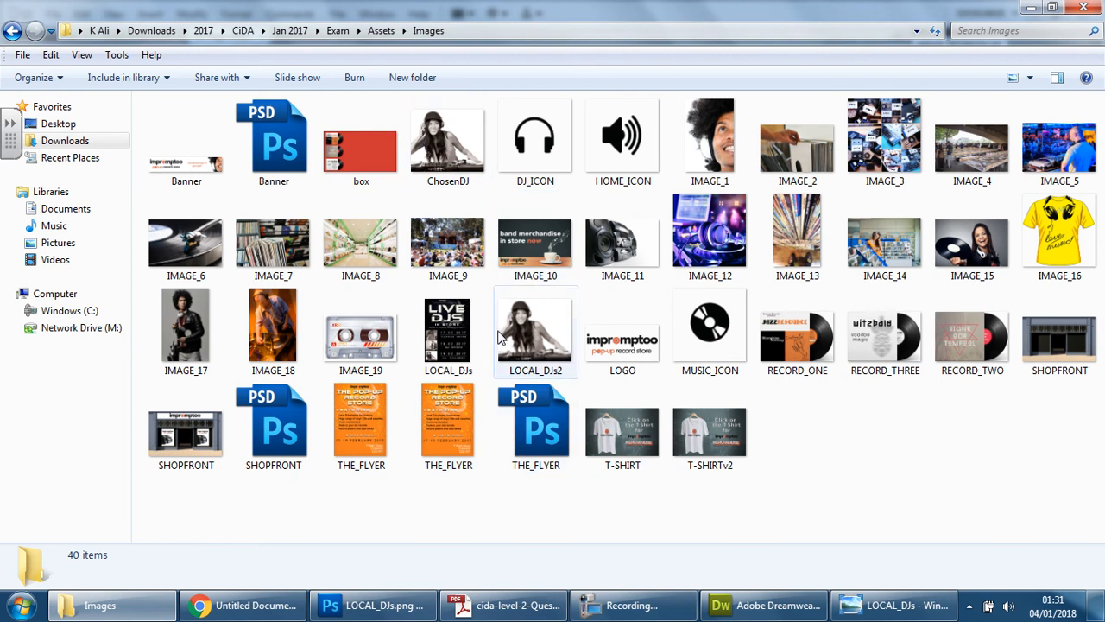
Return to Dreamweaver, leave the link target unchosen, and clear the rollover and original image paths
click(805, 607)
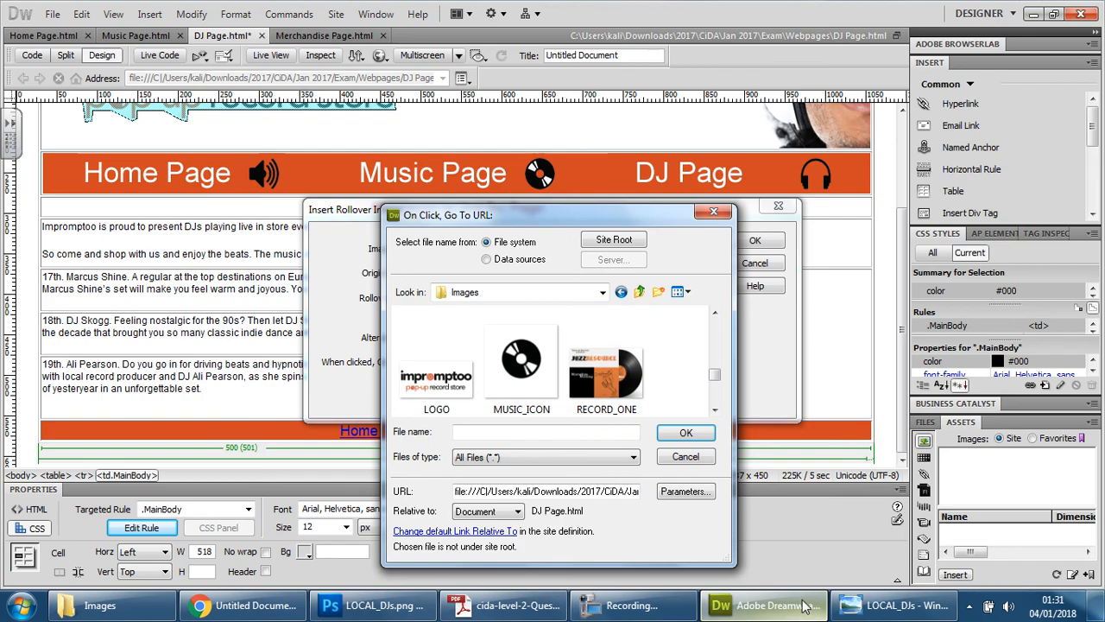
click(685, 457)
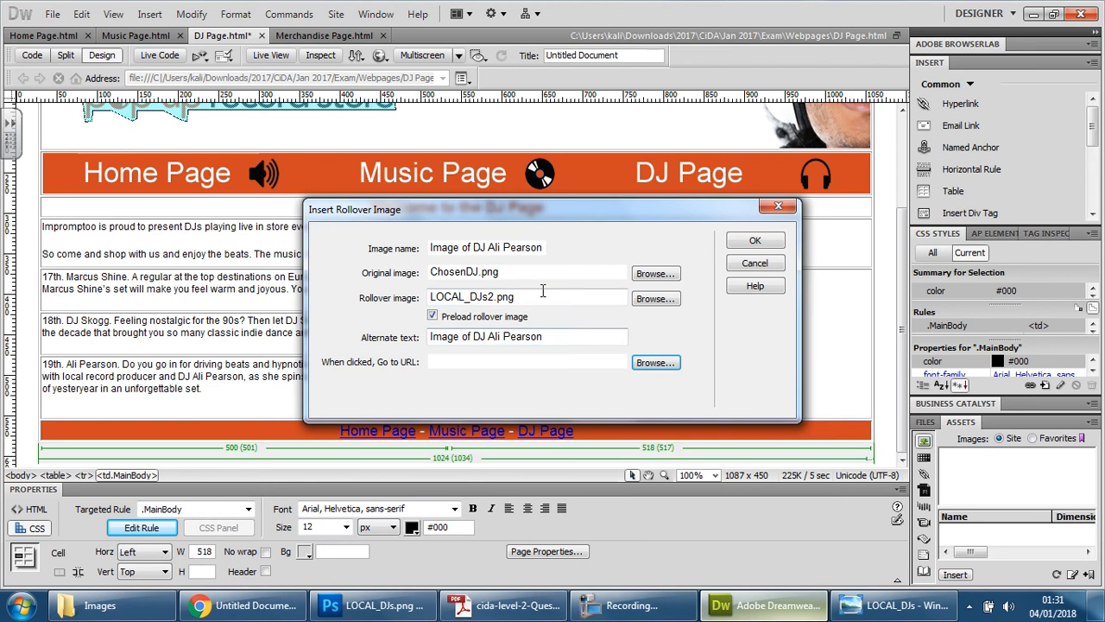
drag(531, 301, 427, 298)
key(BackSpace)
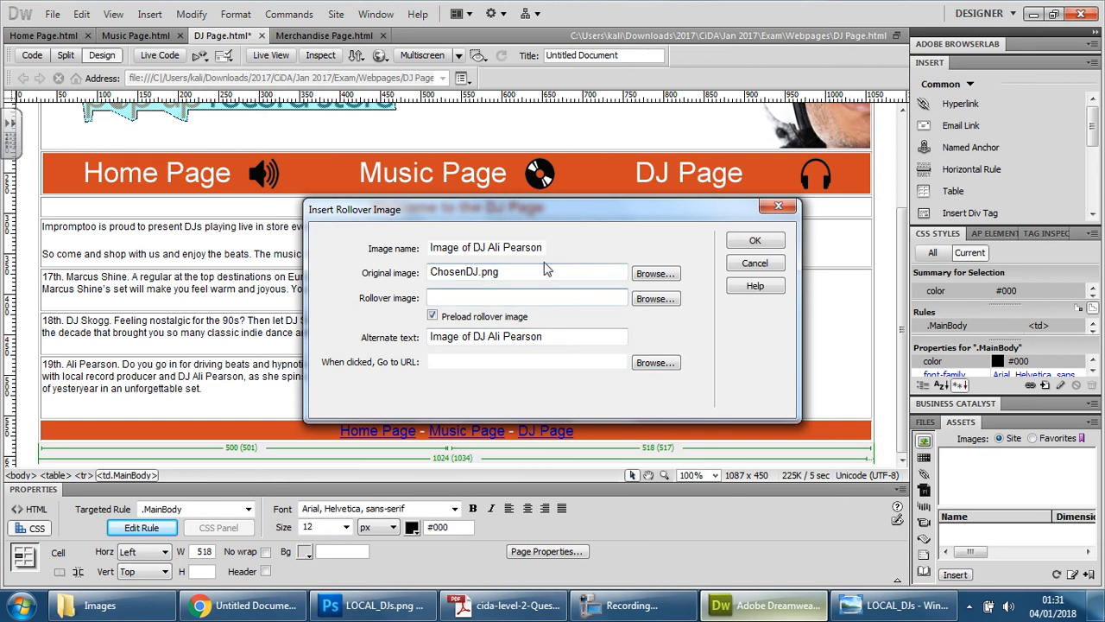
drag(547, 271, 431, 274)
key(BackSpace)
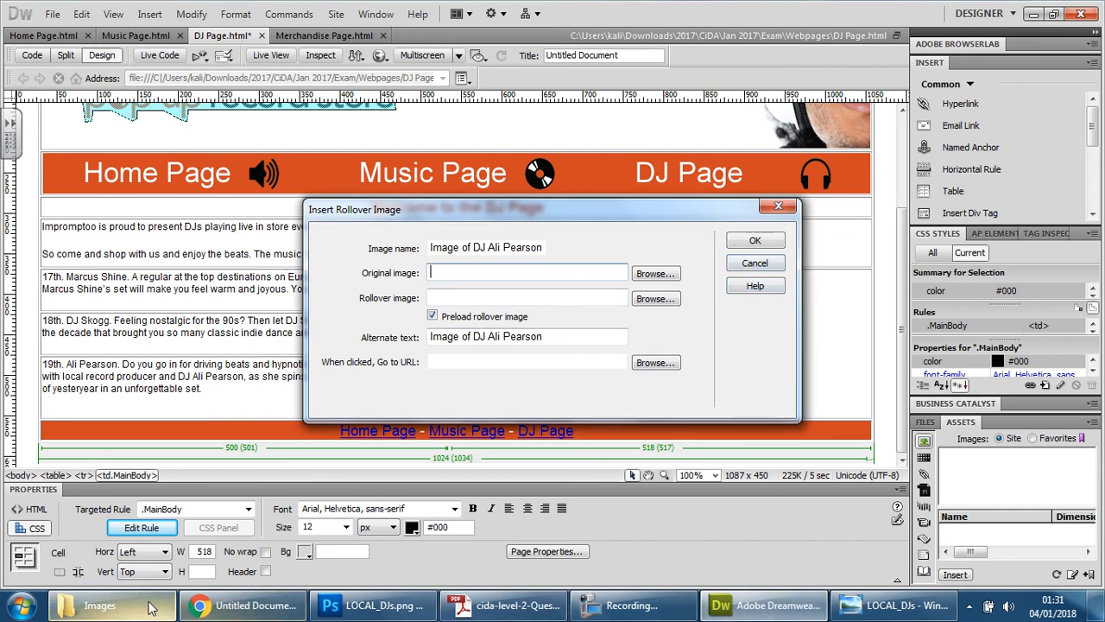
Switch to the Images folder in Windows Explorer and try to rename LOCAL_DJs2 as ChosenDJ
click(102, 606)
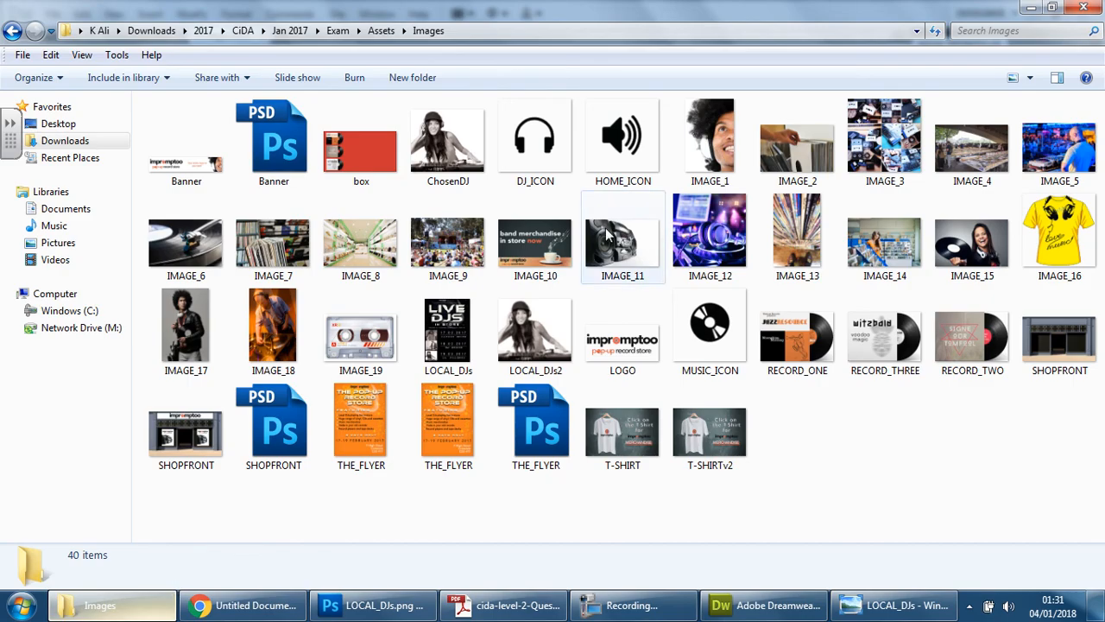
click(451, 183)
key(F2)
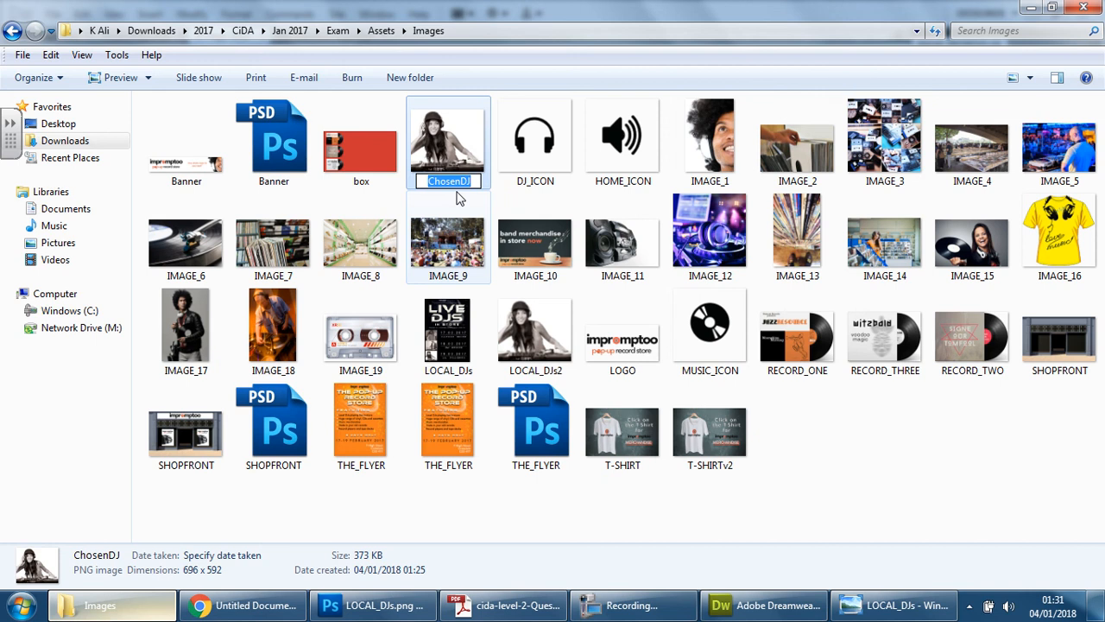
click(539, 372)
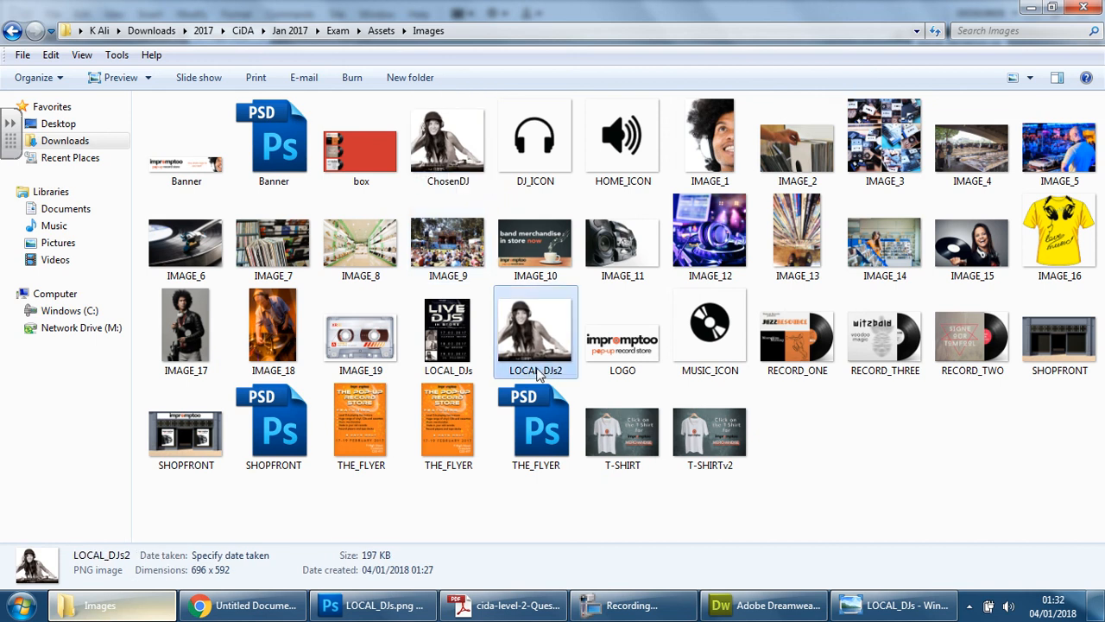
key(F2)
key(ctrl+v)
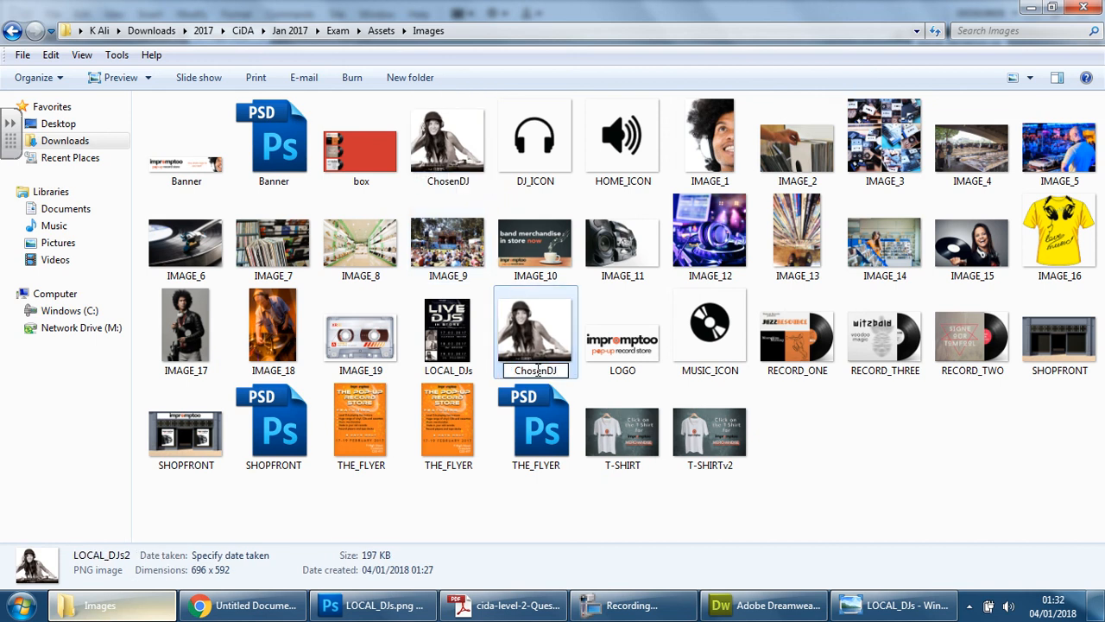
key(ctrl+z)
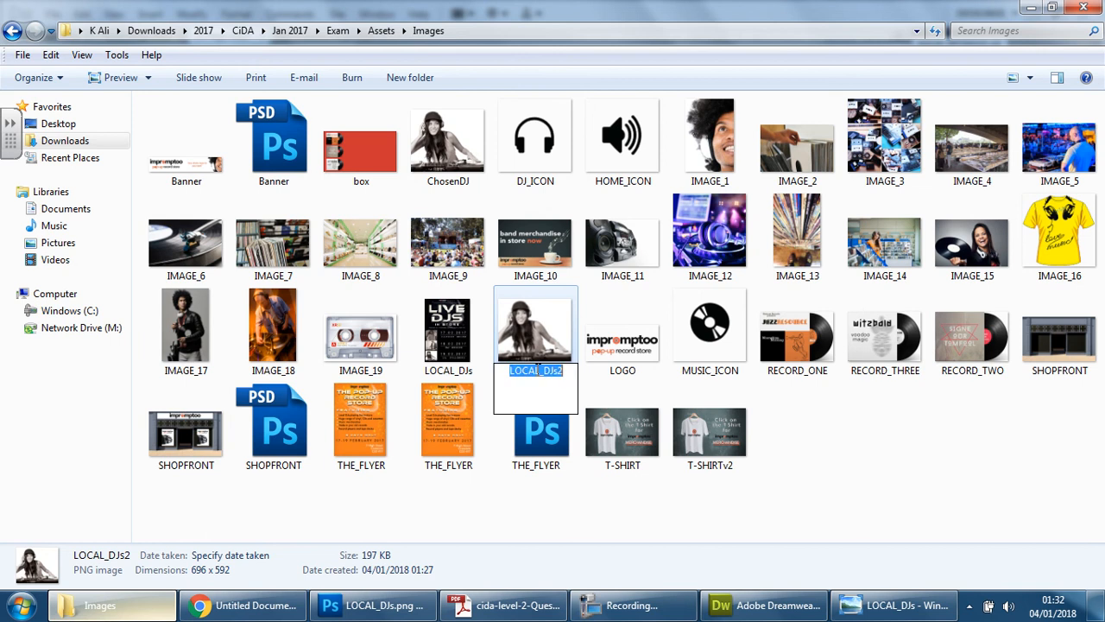
click(856, 459)
Switch to Photoshop, close the blurred LOCAL_DJs.png with its changes saved, and exit Photoshop
click(371, 607)
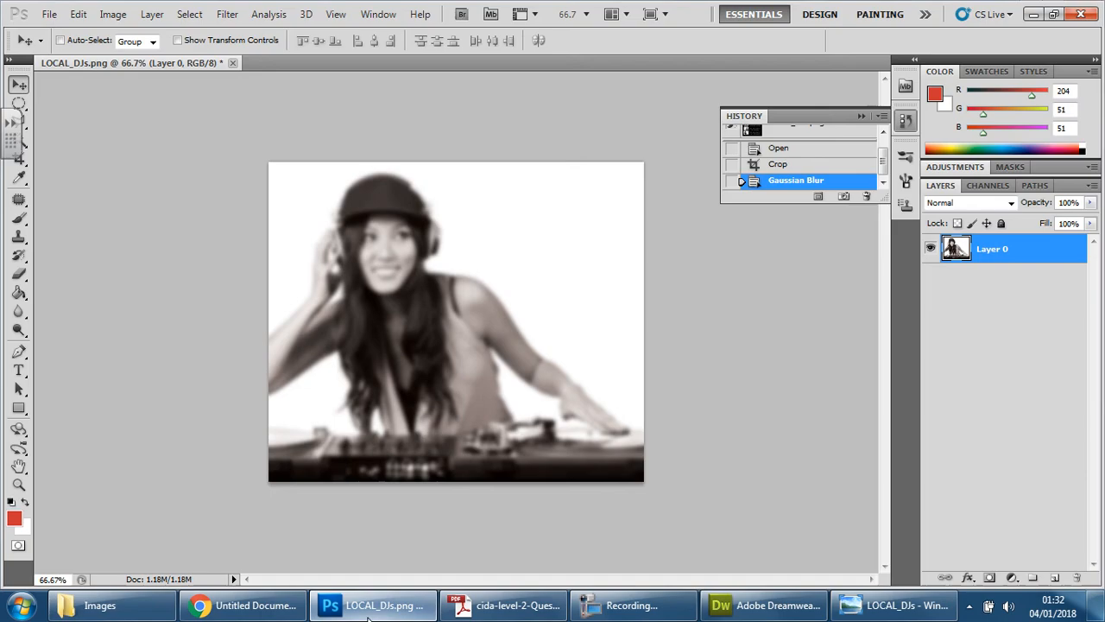
click(232, 64)
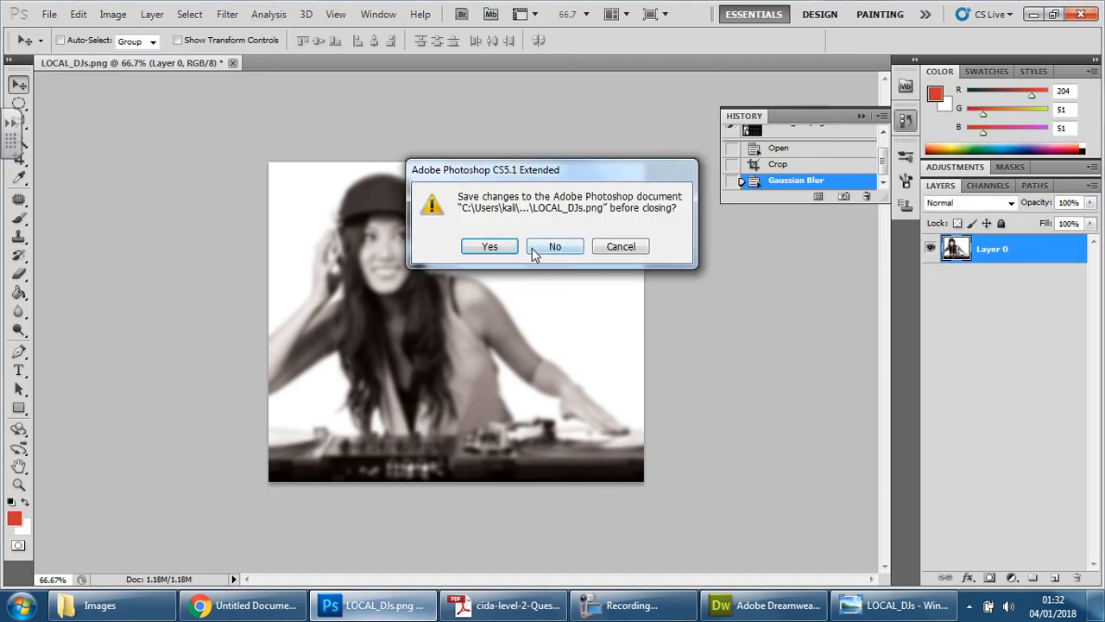
click(489, 249)
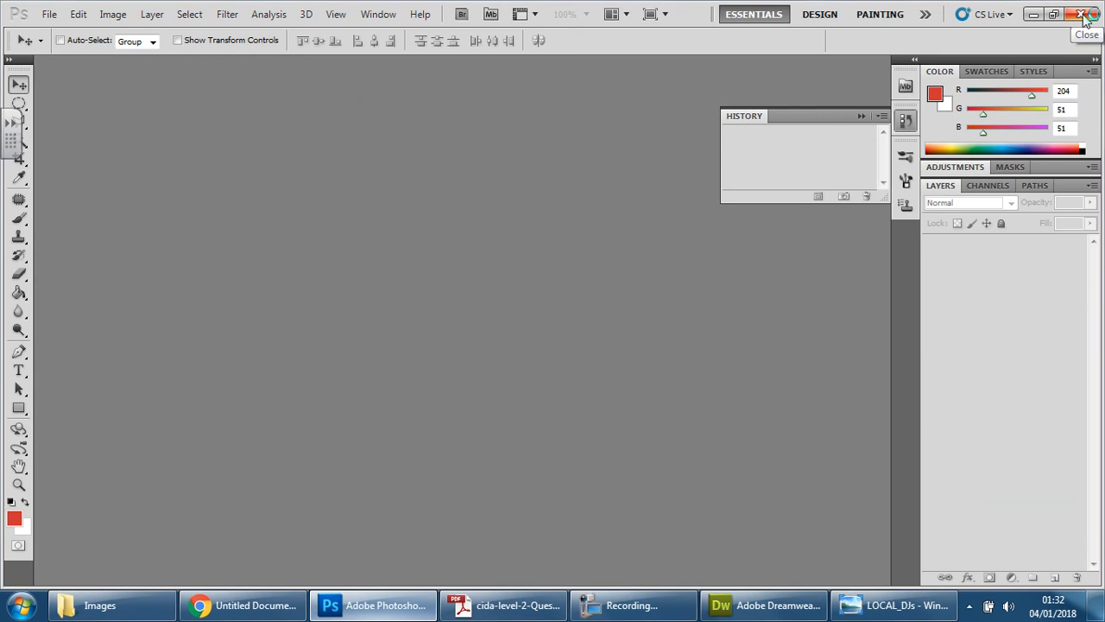
click(1082, 15)
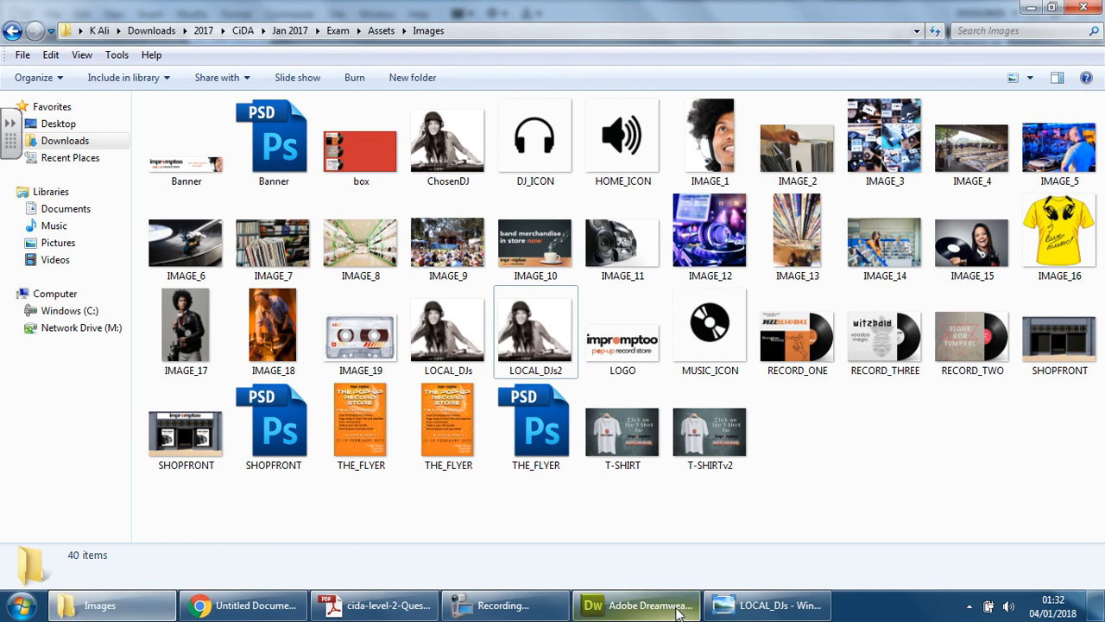
Check the LOCAL_DJs and ChosenDJ2 pictures in the Images folder
click(484, 606)
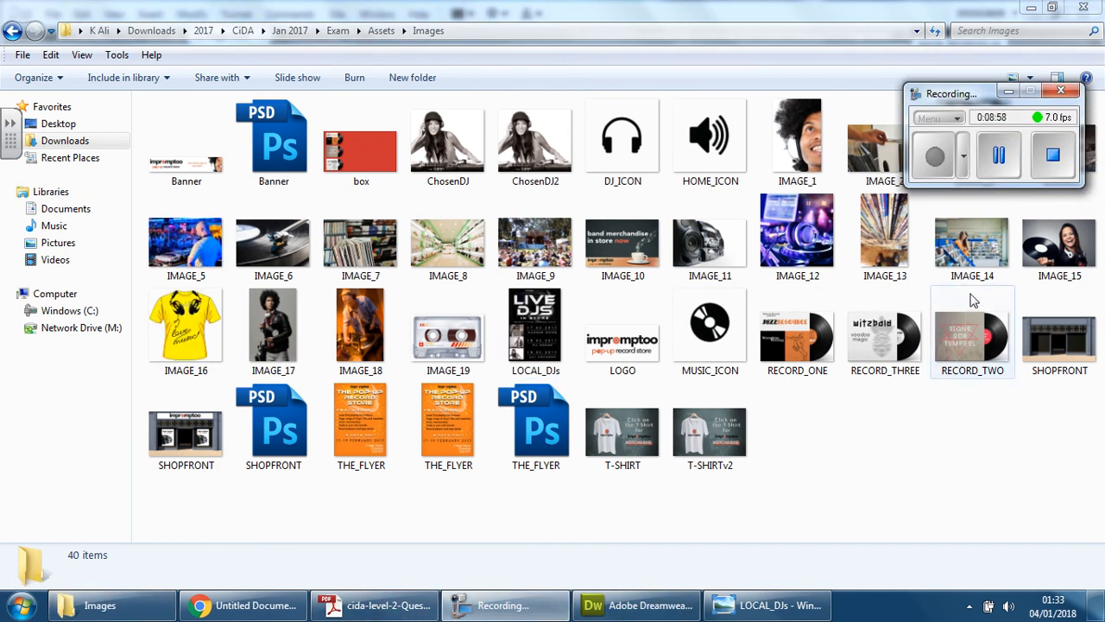
click(555, 332)
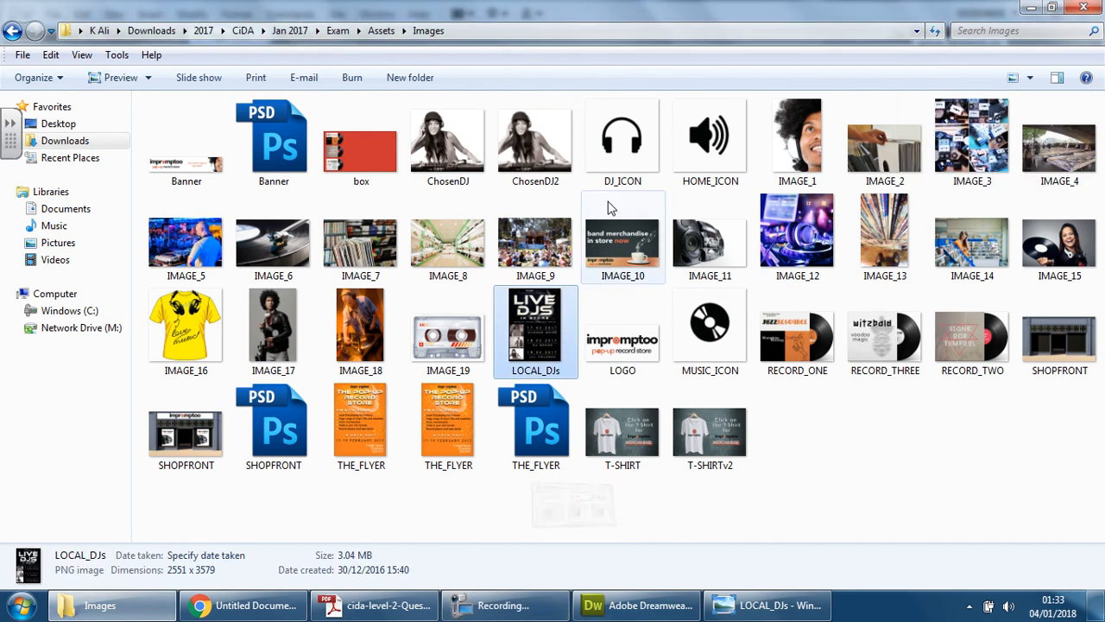
click(542, 192)
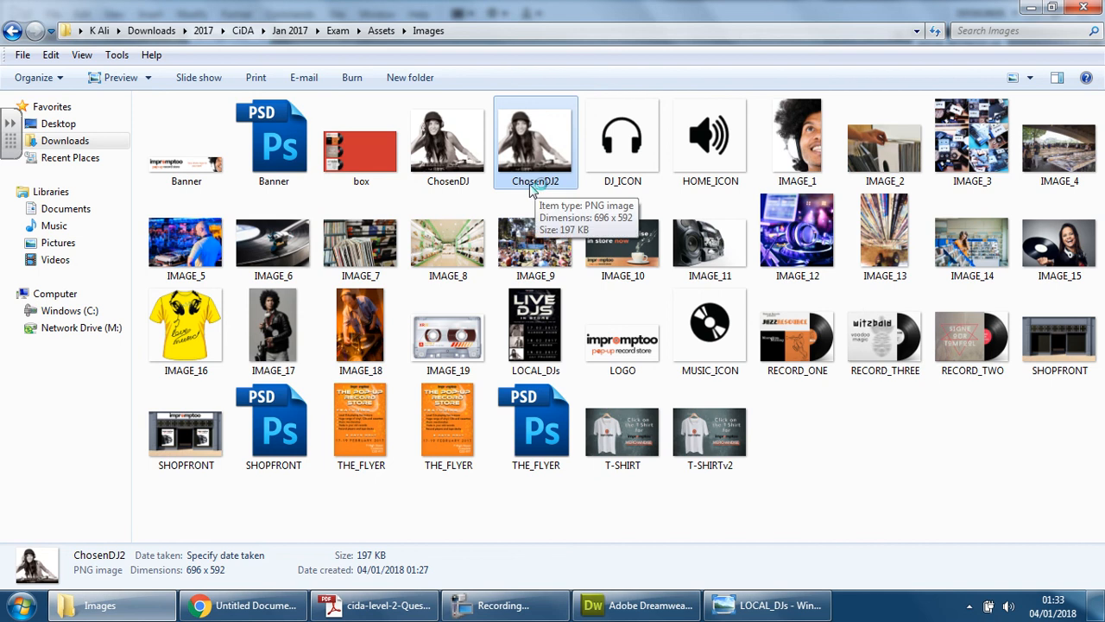
Return to Dreamweaver and set ChosenDJ as the original image, copying it into the Webpages folder over the existing ChosenDJ.png
click(1031, 8)
click(658, 273)
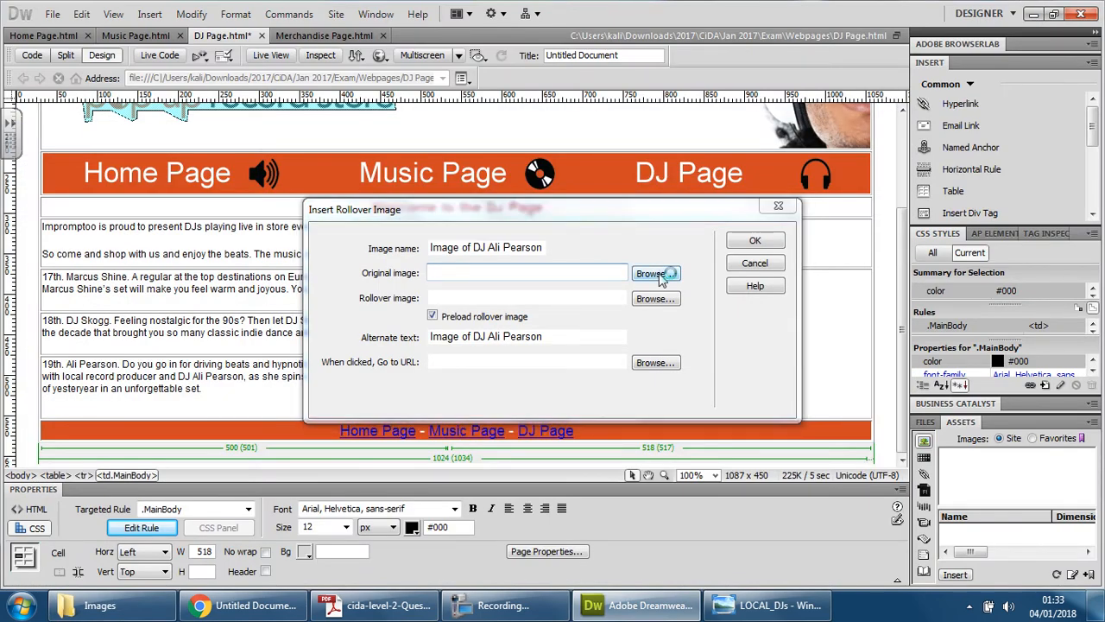
click(715, 411)
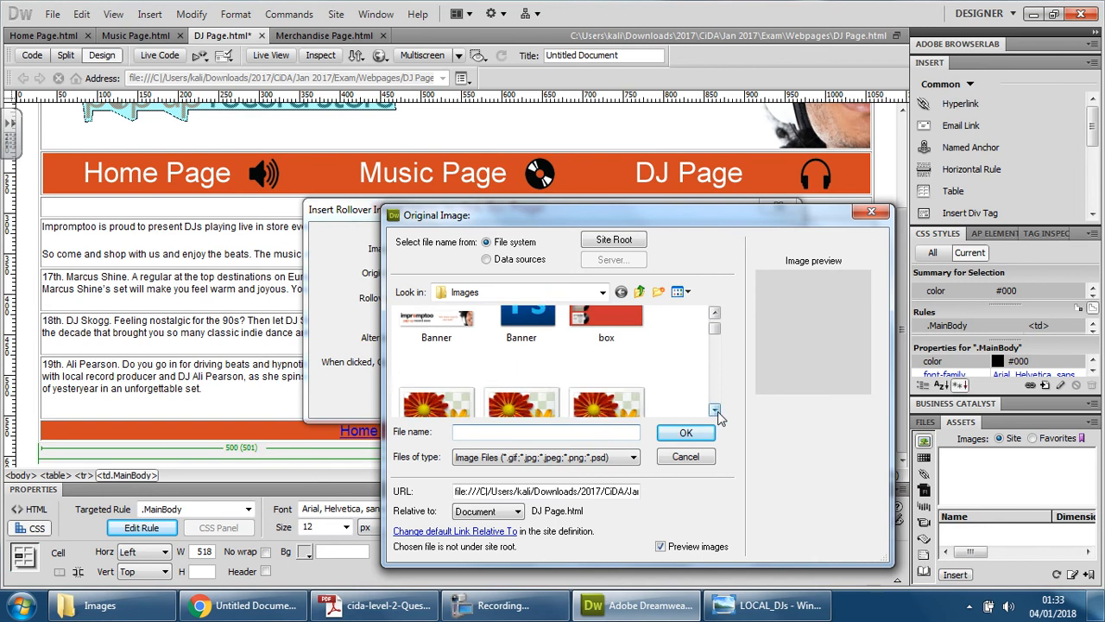
click(715, 411)
click(437, 354)
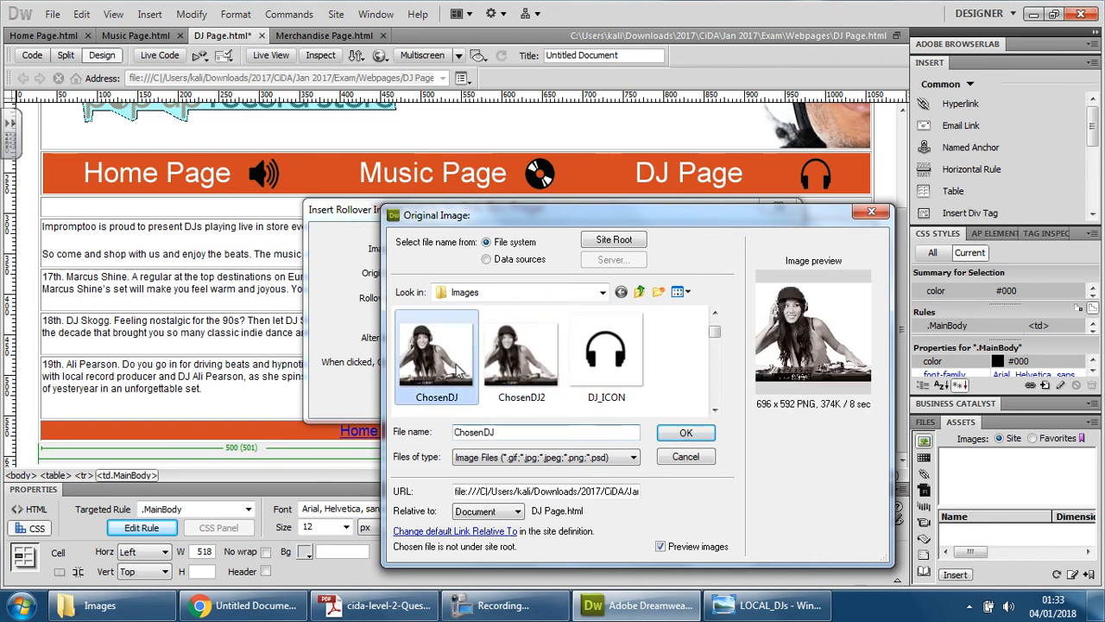
click(686, 432)
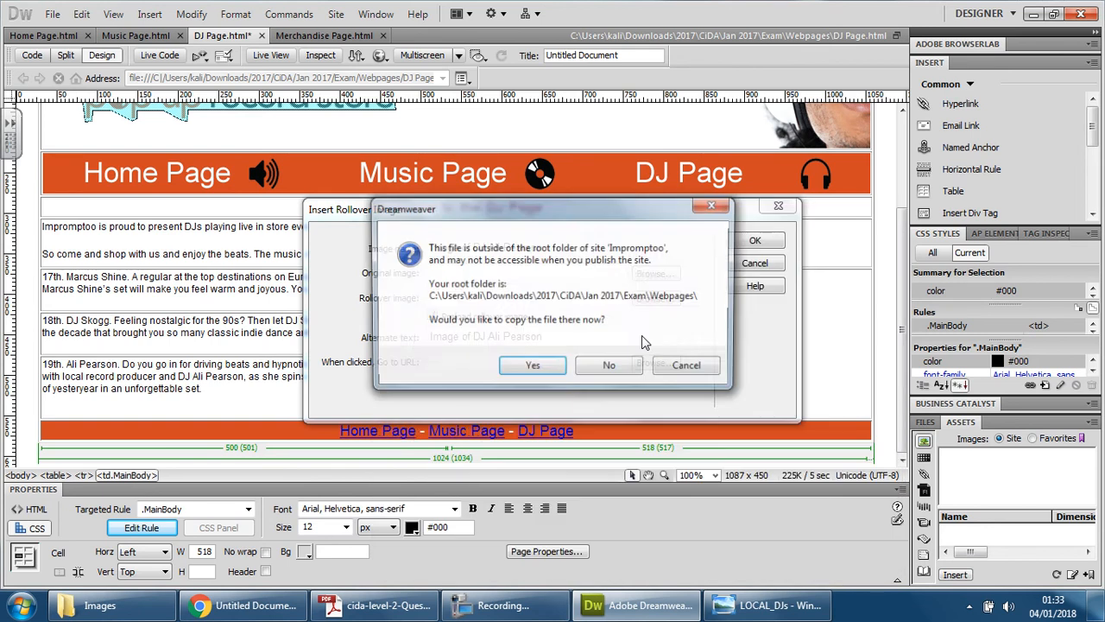
click(536, 367)
click(682, 377)
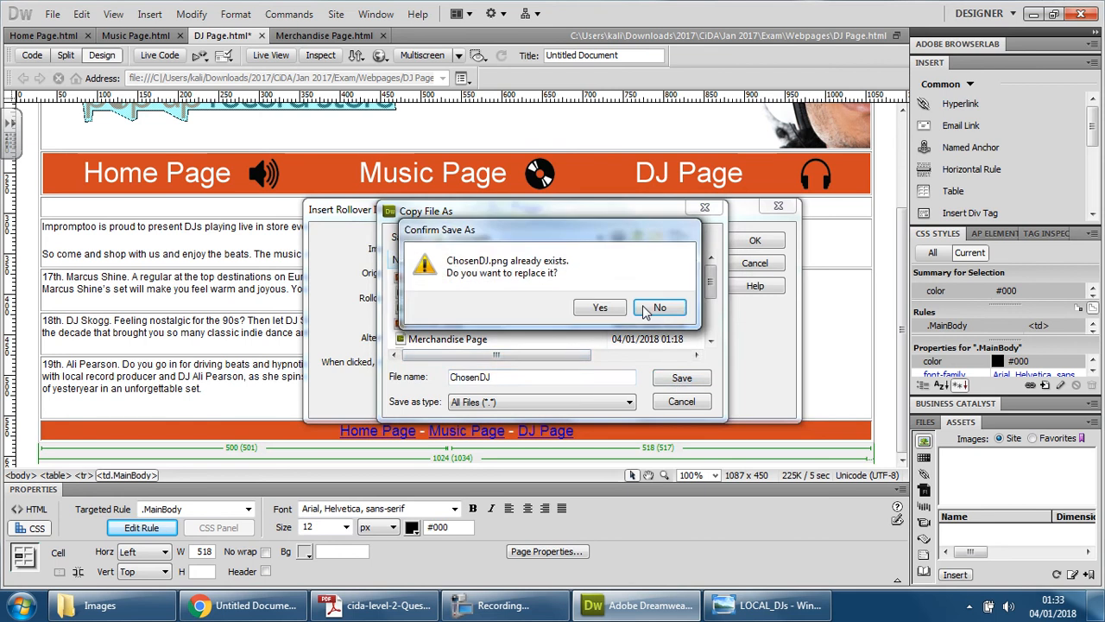
click(599, 311)
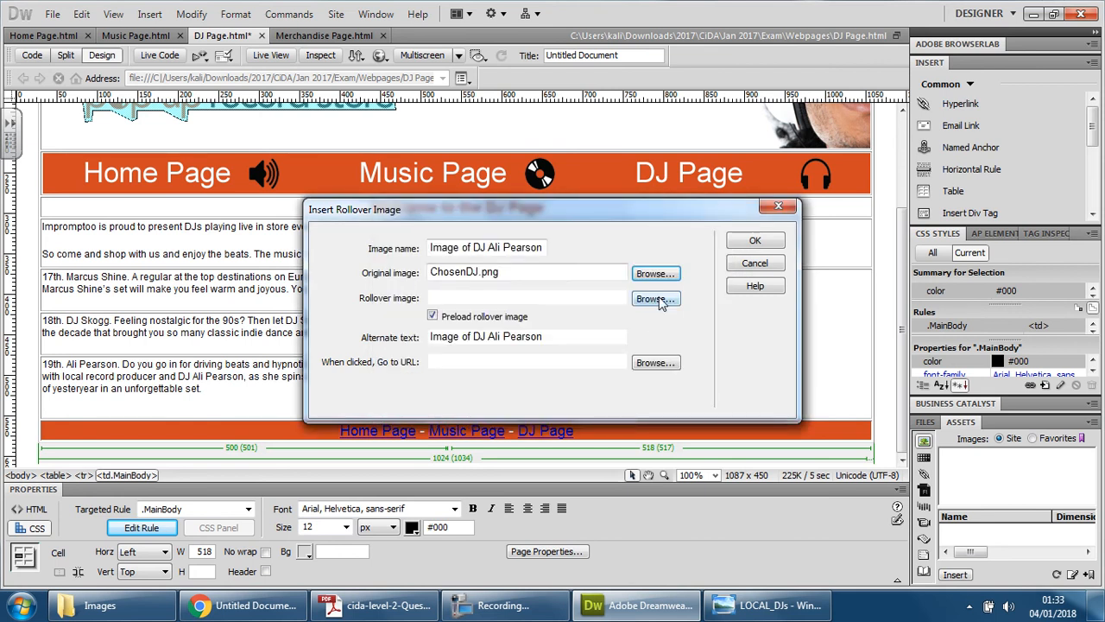
Set ChosenDJ2 from the Images folder as the rollover image and copy it into the Webpages folder
click(658, 298)
click(715, 412)
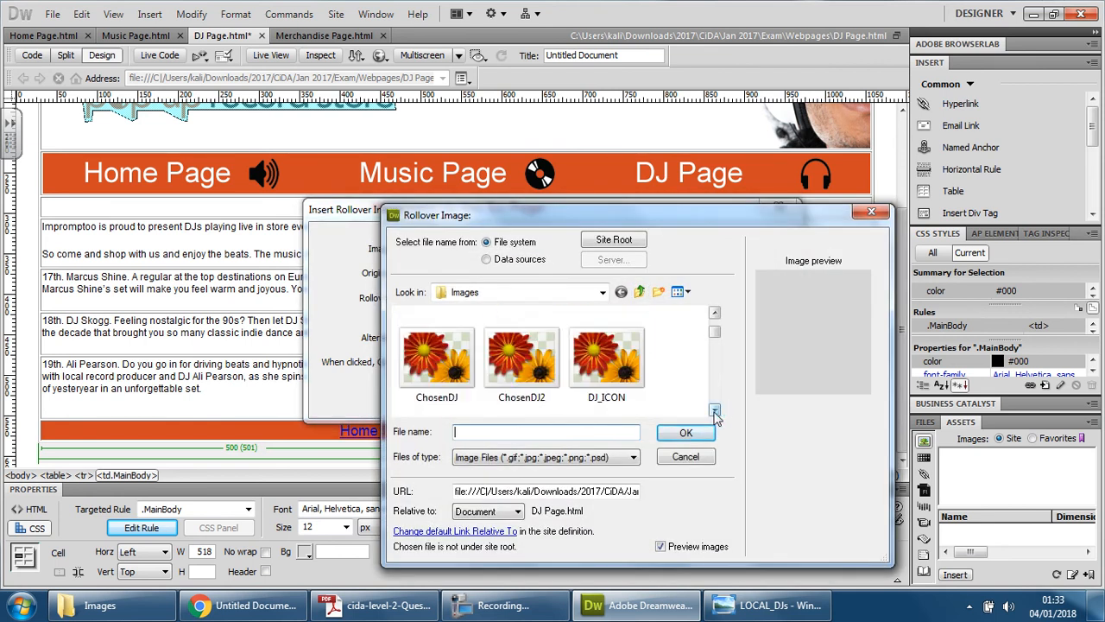
click(521, 358)
click(686, 433)
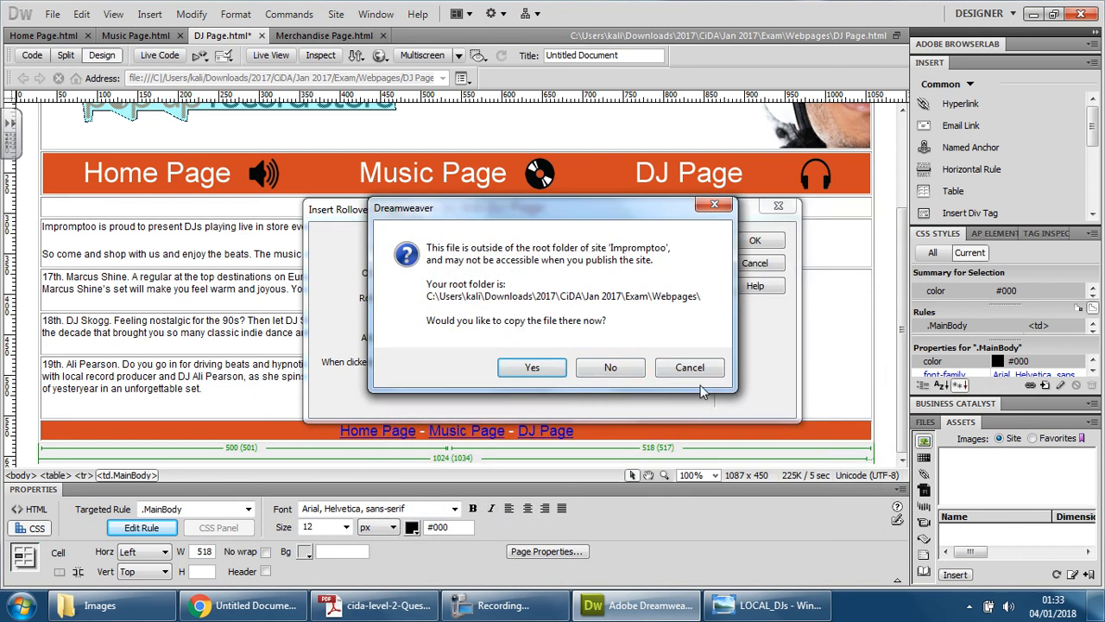
click(532, 367)
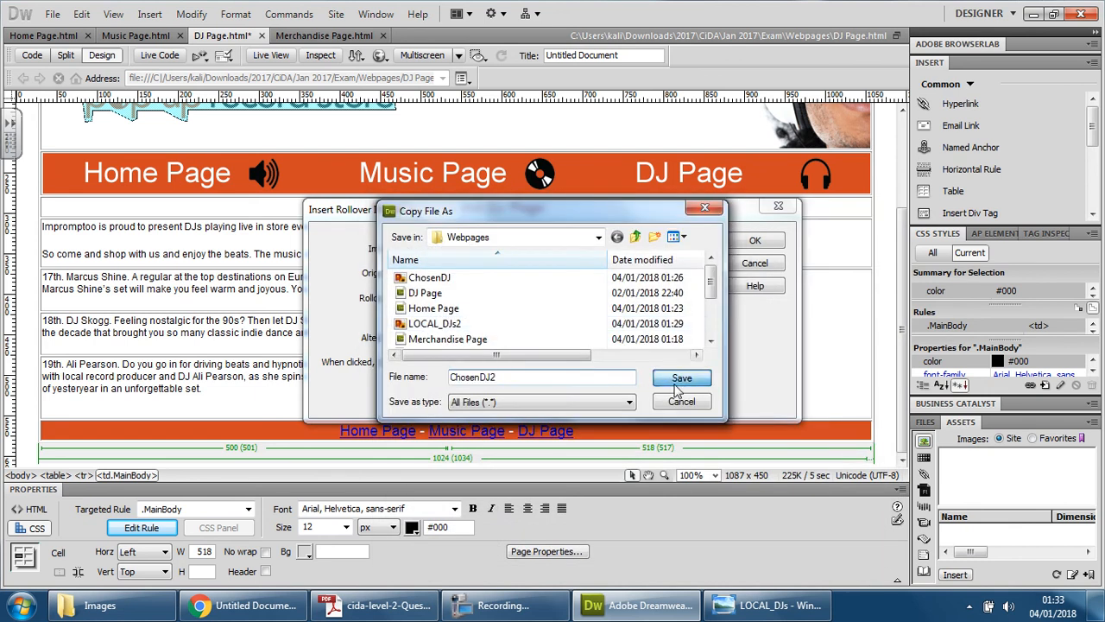
click(681, 380)
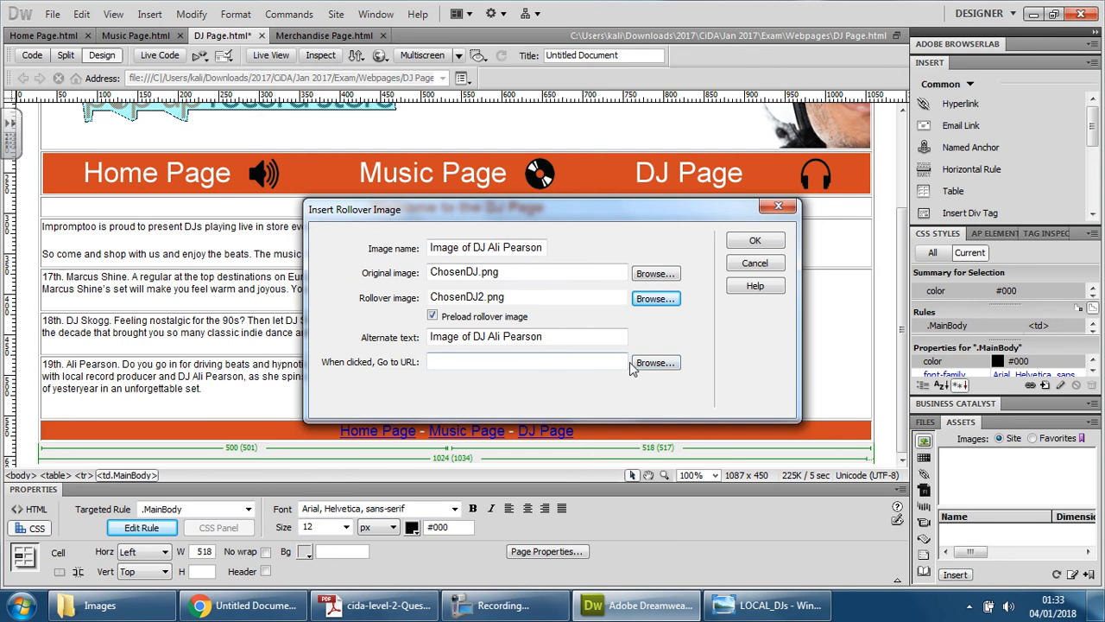
Set LOCAL_DJs from the Images folder as the rollover's link target and copy it into the Webpages folder
click(656, 363)
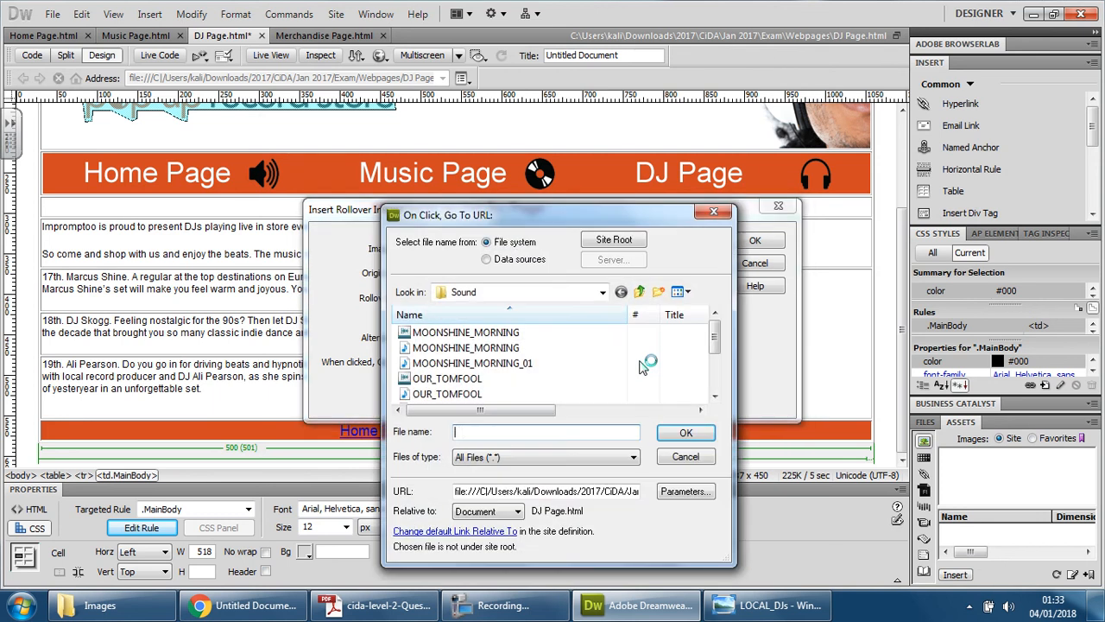
click(644, 293)
double_click(479, 349)
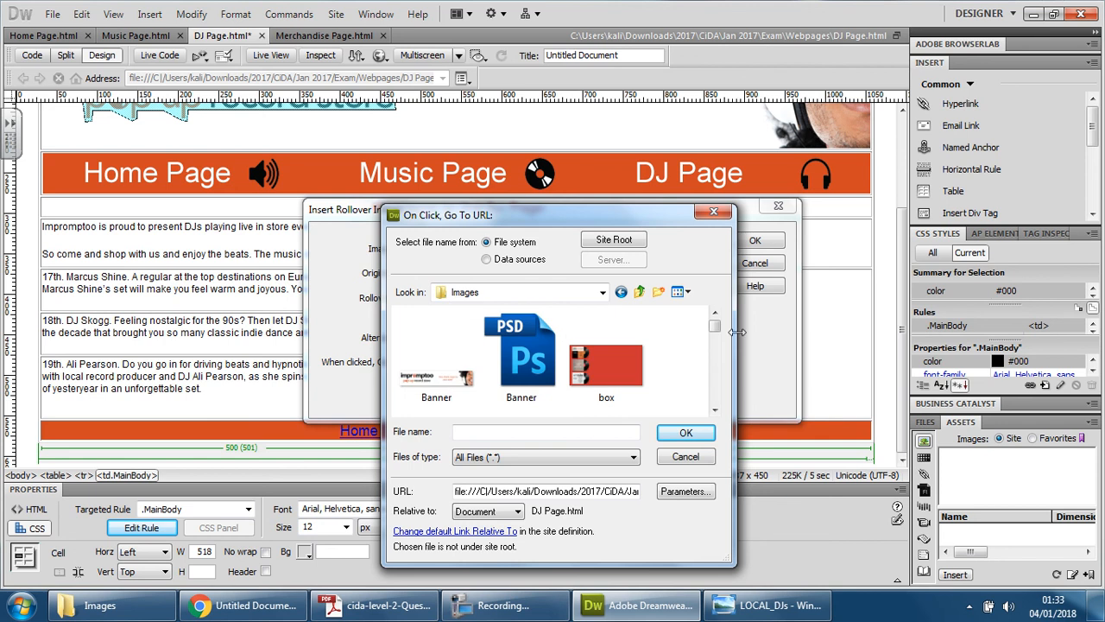
click(715, 411)
click(715, 411)
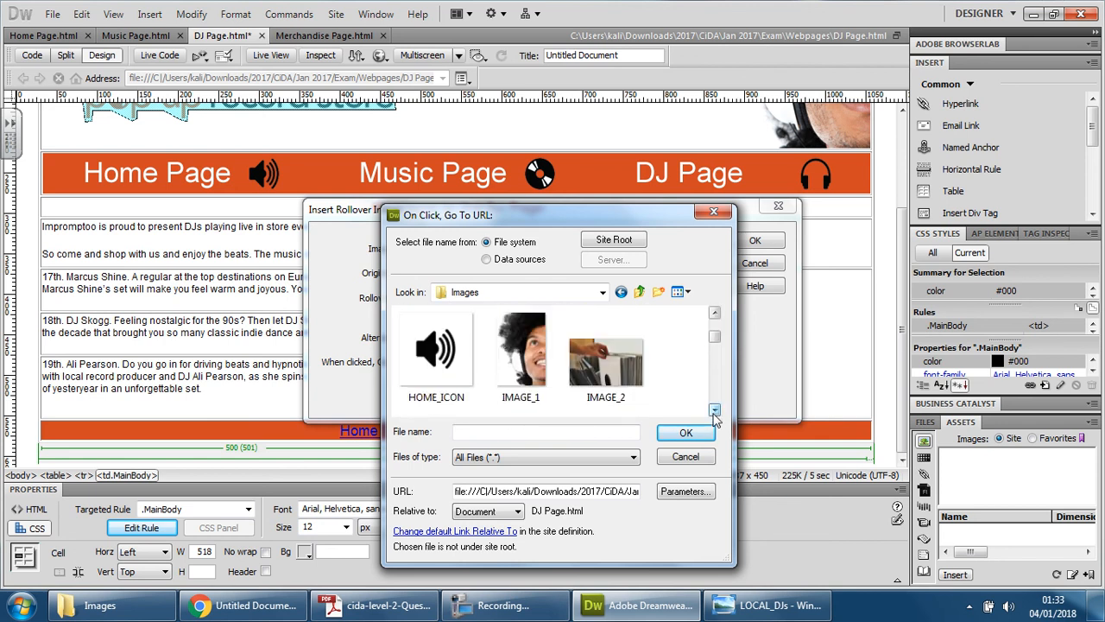
click(715, 411)
click(715, 411)
click(715, 411)
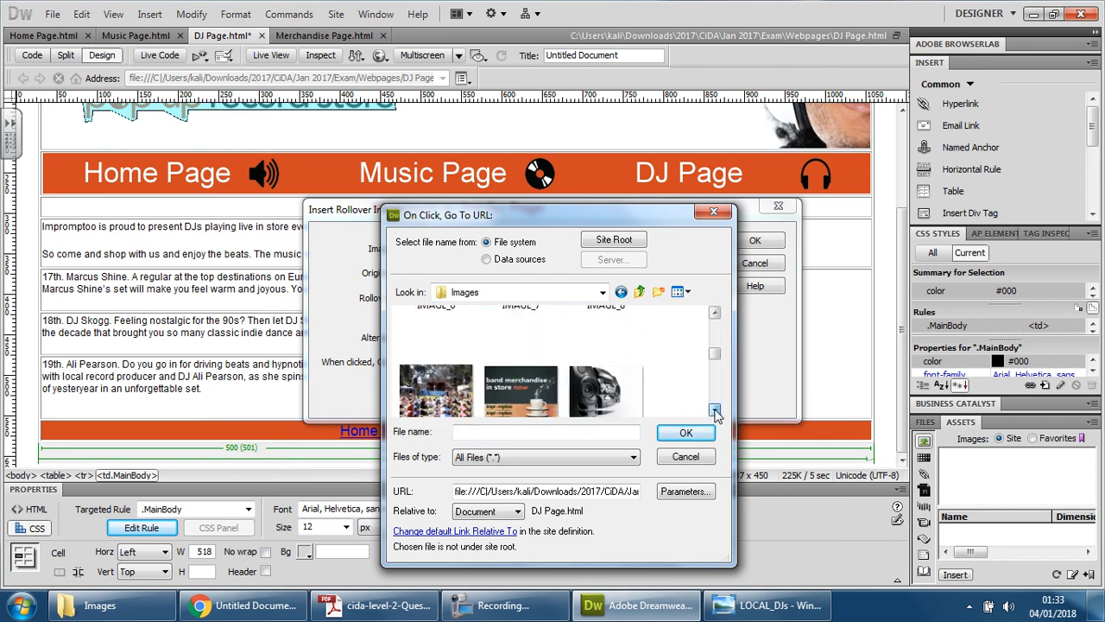
click(715, 411)
click(715, 411)
click(715, 411)
click(715, 411)
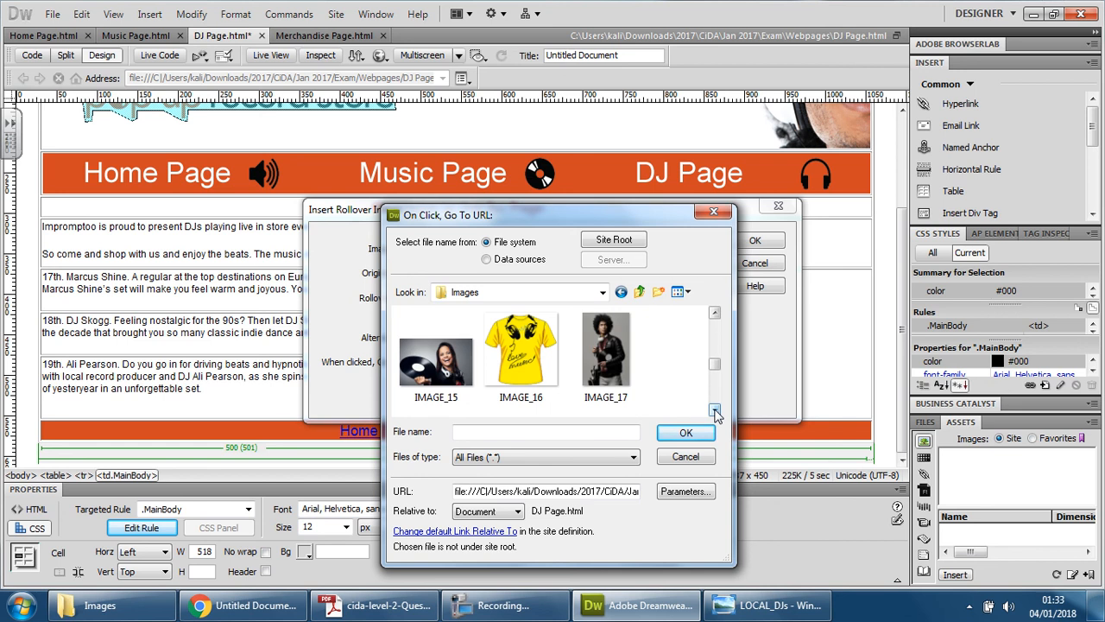
click(715, 411)
click(715, 411)
click(715, 411)
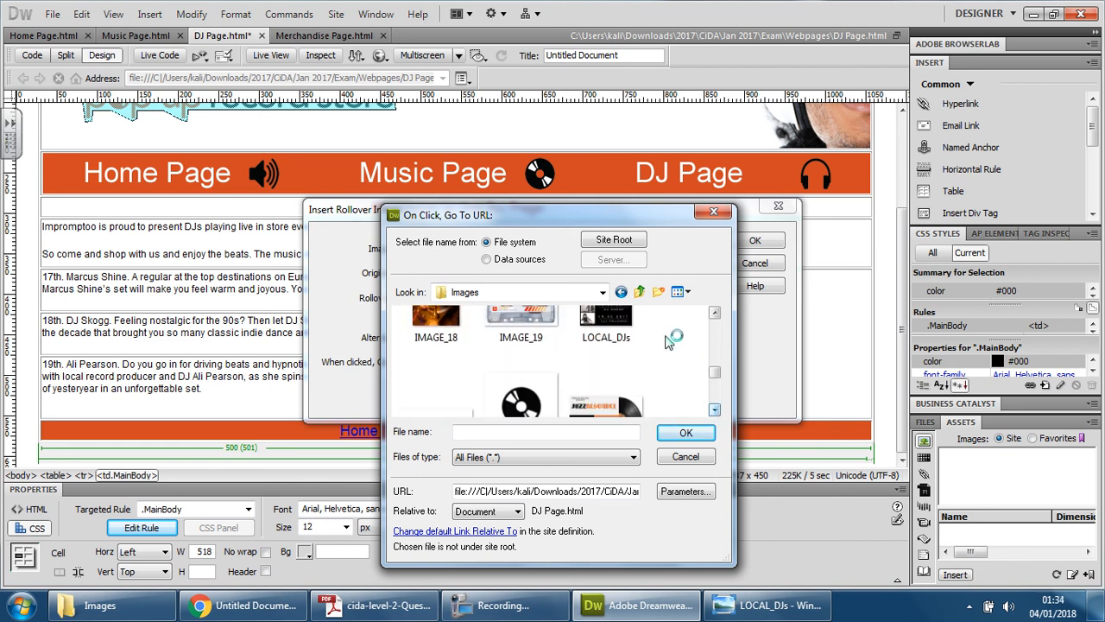
click(606, 327)
click(687, 433)
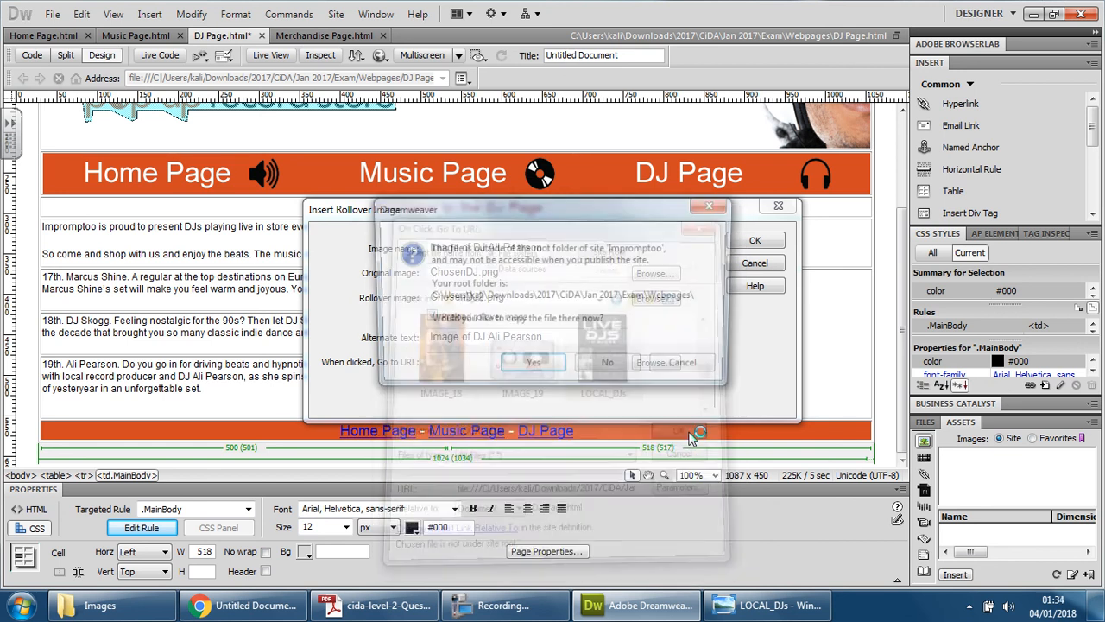
click(544, 366)
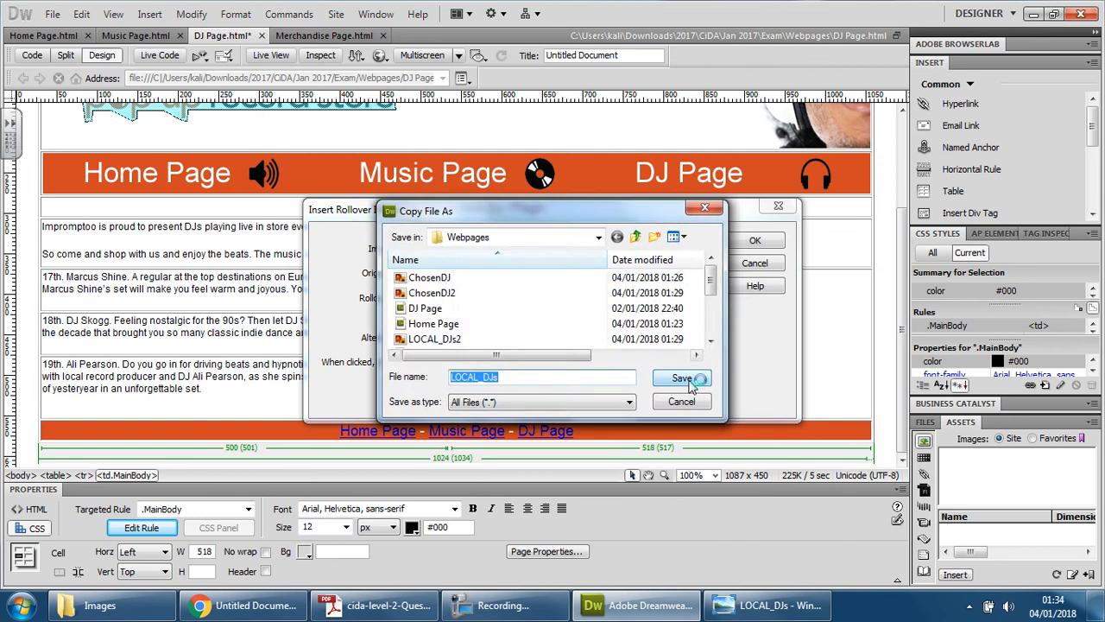
click(679, 377)
Insert the configured rollover image into the empty cell beside the DJ descriptions and look over the page
click(755, 243)
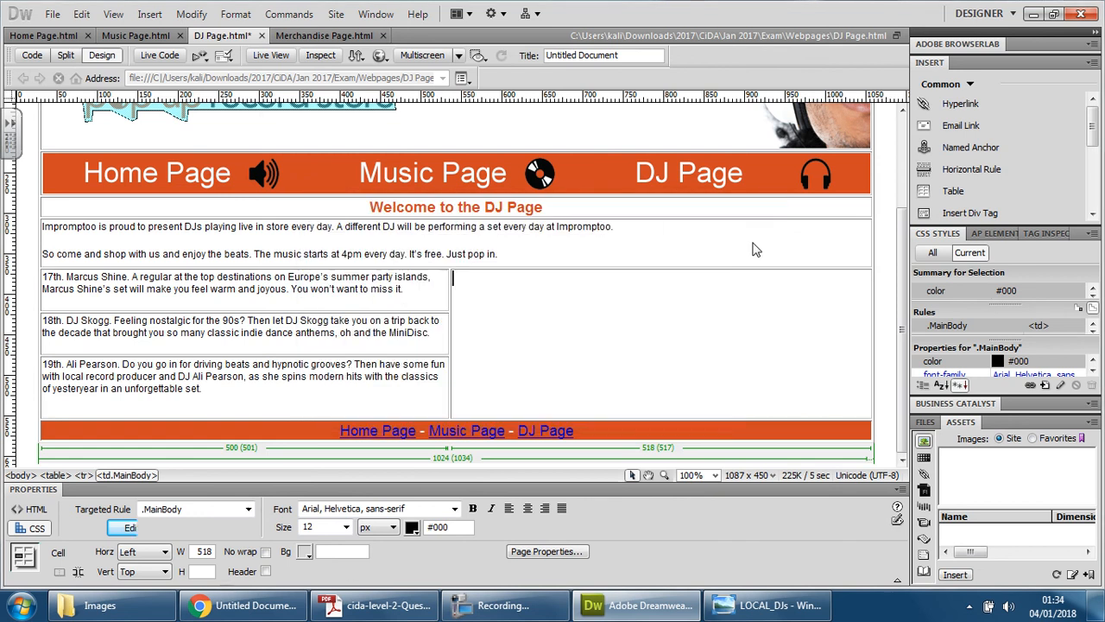
scroll(682, 289, up, 6)
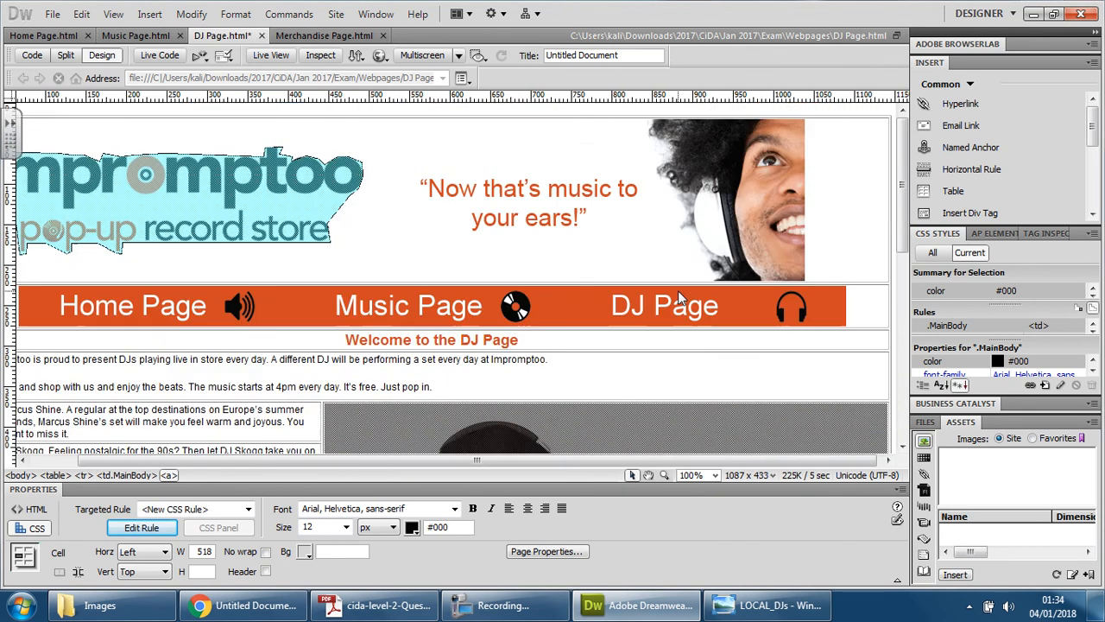
scroll(677, 291, down, 1)
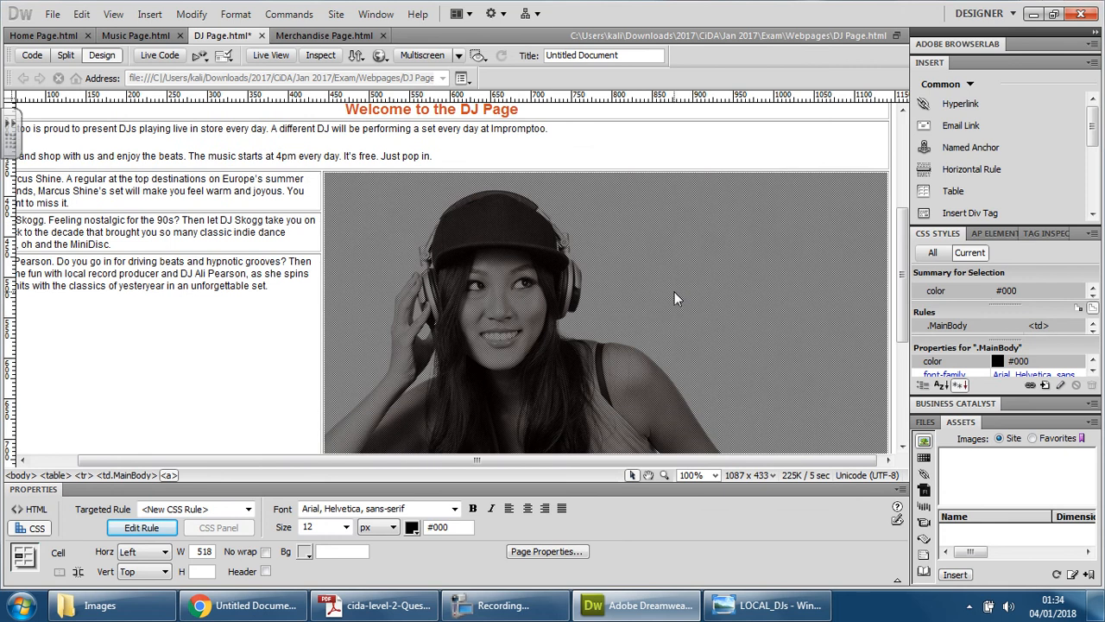
scroll(794, 133, up, 4)
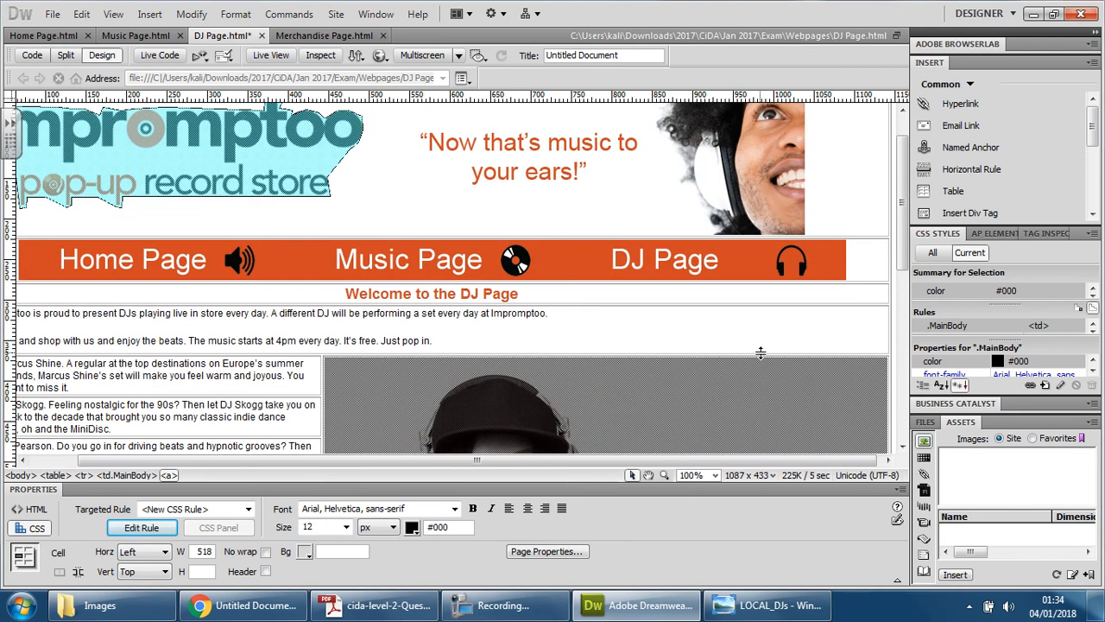
scroll(760, 352, down, 4)
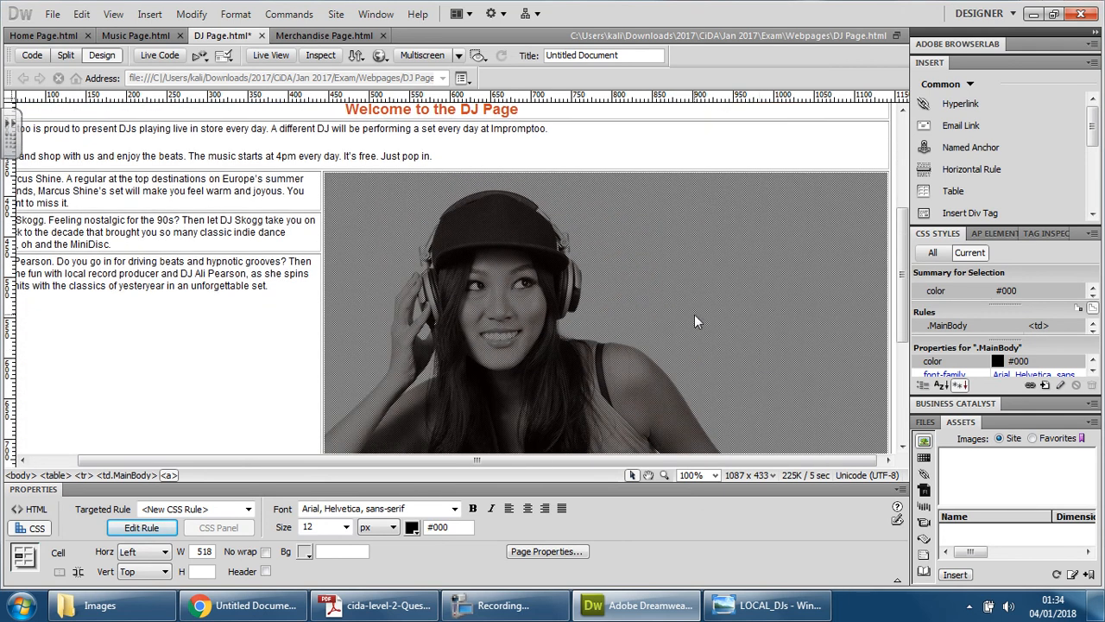
Scale the DJ rollover image down proportionally to about 528 by 444 px so it fits its cell on the DJ page
scroll(694, 314, up, 4)
scroll(695, 316, down, 2)
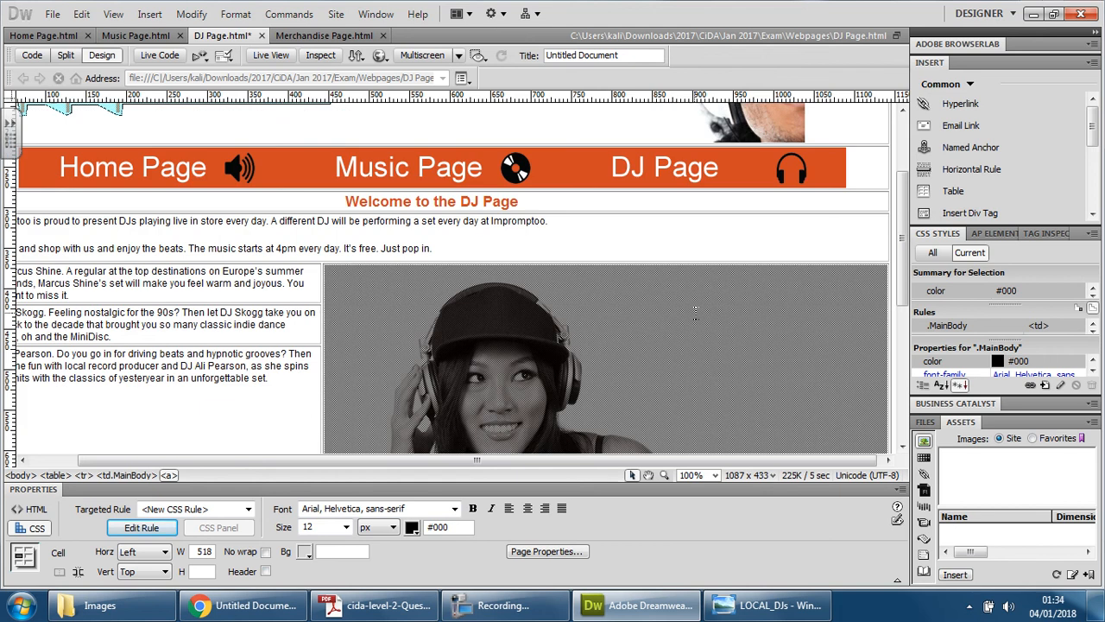
click(708, 475)
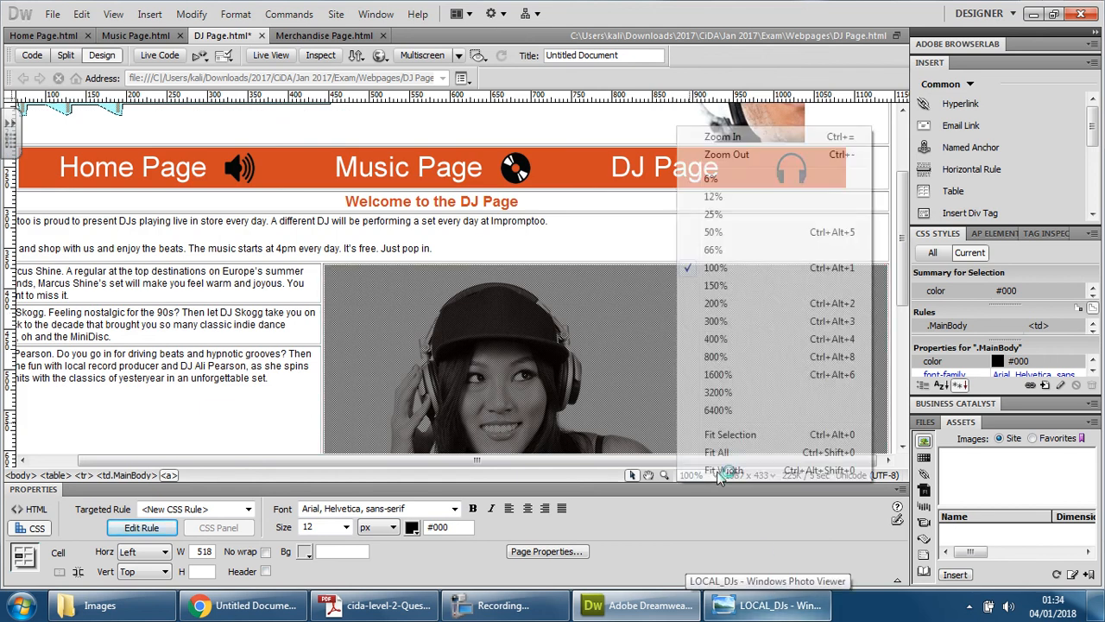
click(733, 233)
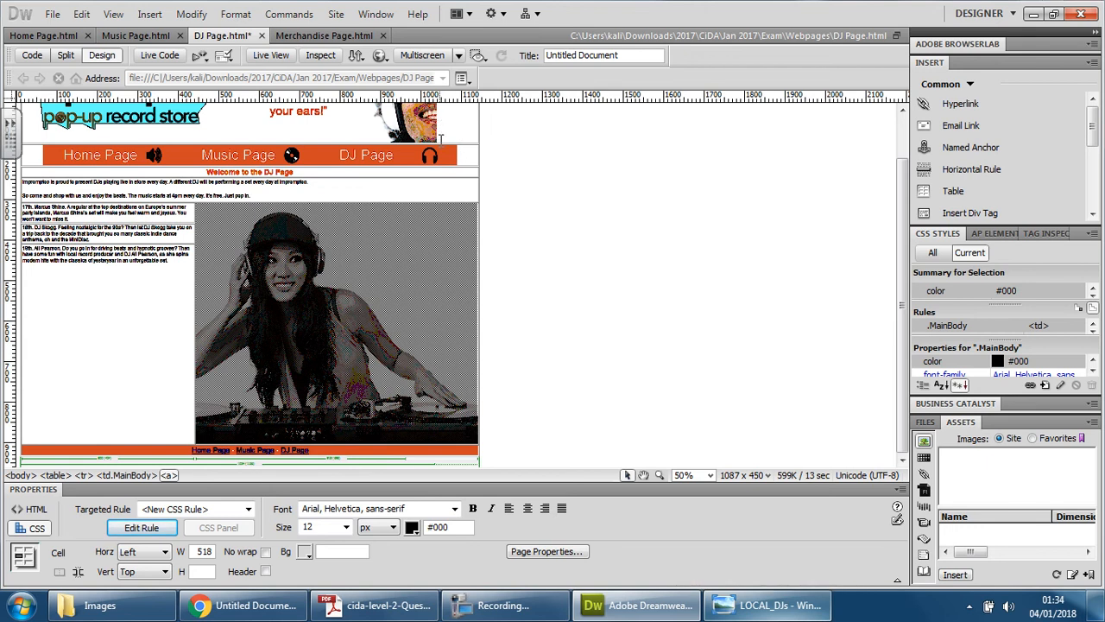
click(456, 429)
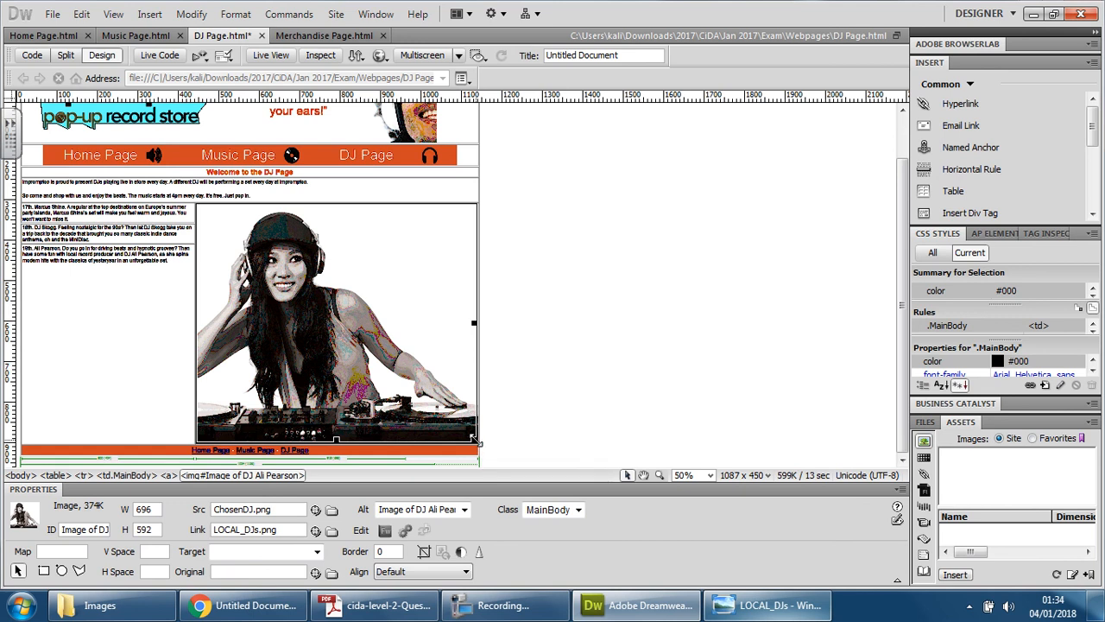
drag(473, 441, 435, 403)
drag(436, 402, 436, 402)
click(654, 372)
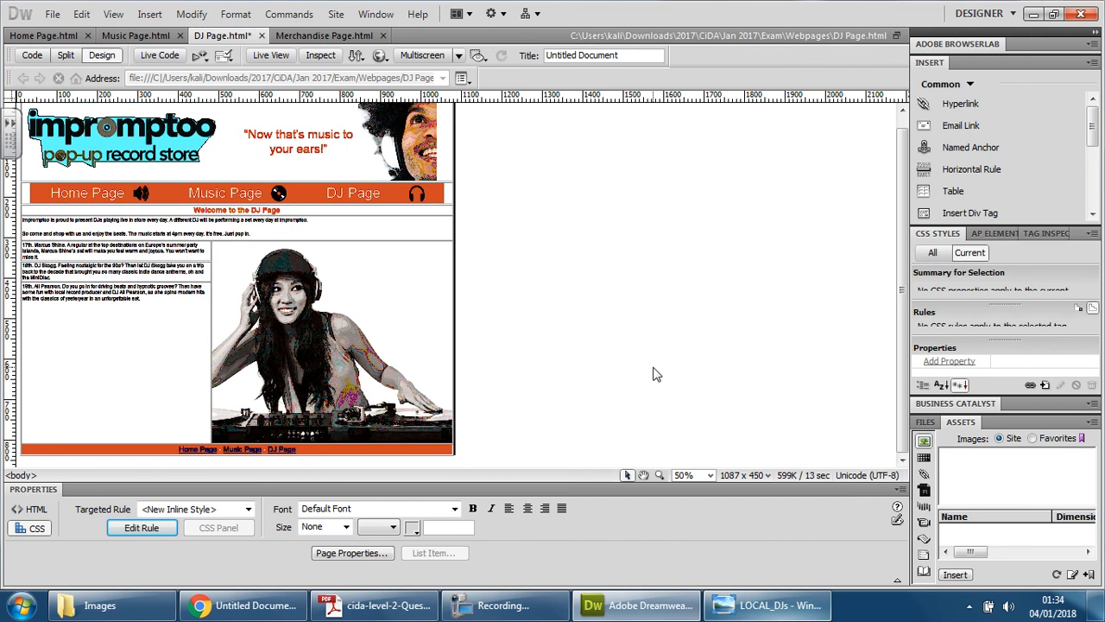
click(388, 369)
drag(425, 418, 424, 418)
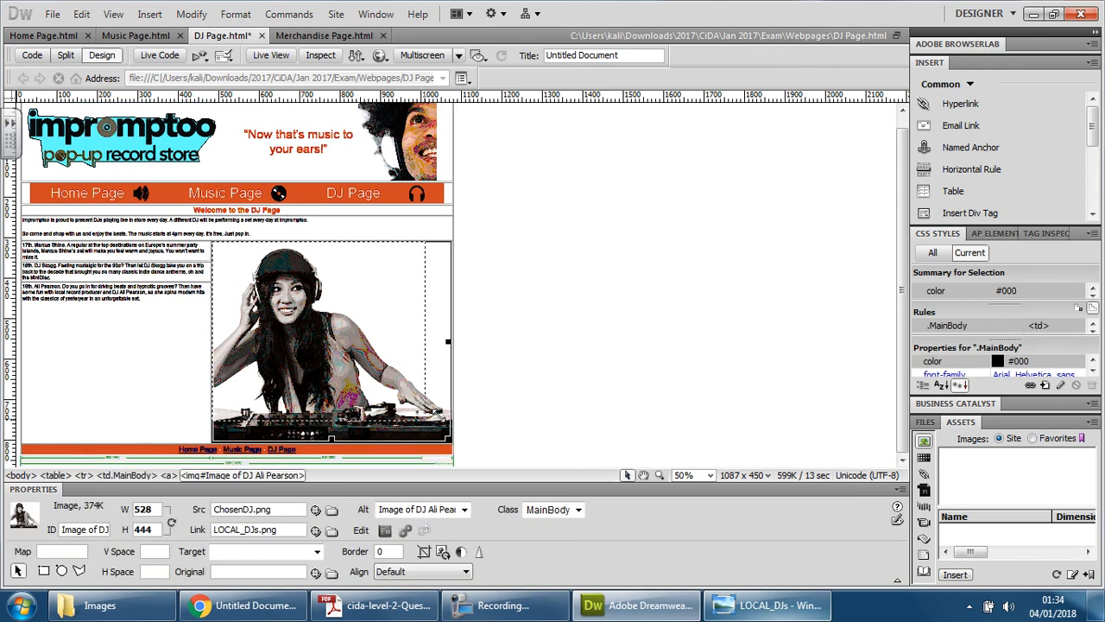
click(582, 329)
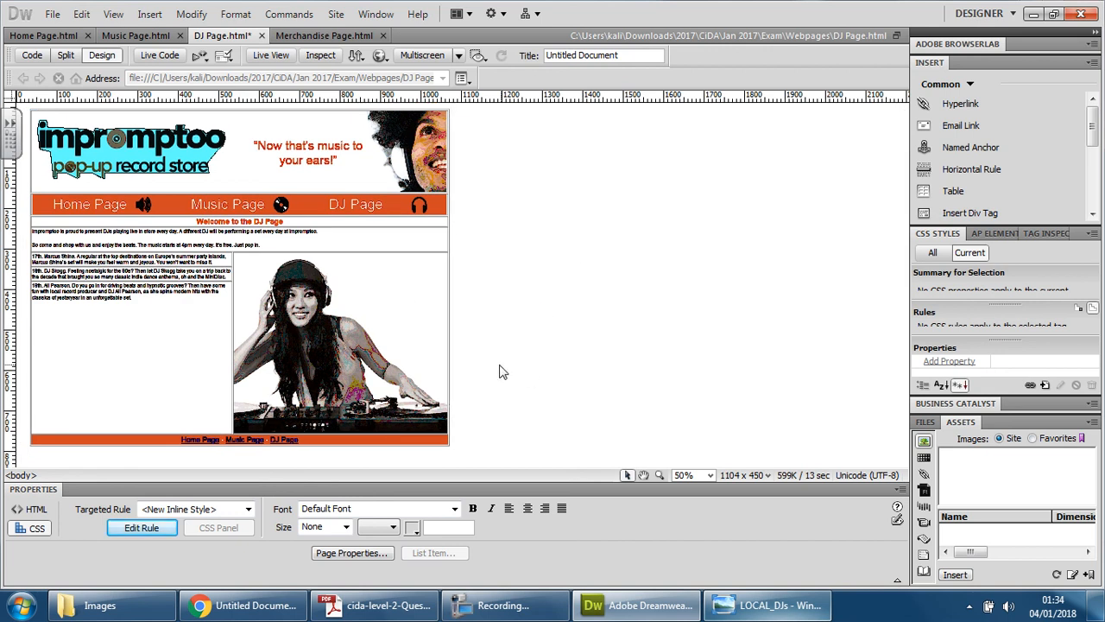
Check the resized image and page layout at 100% magnification, and save the DJ page
click(711, 476)
click(711, 268)
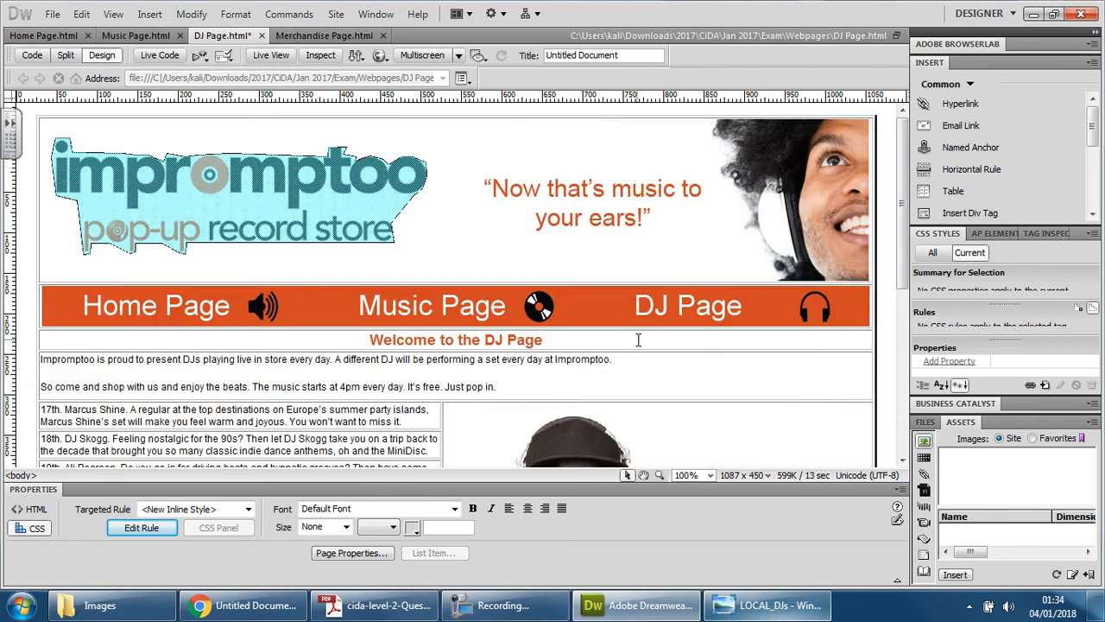
scroll(630, 347, down, 6)
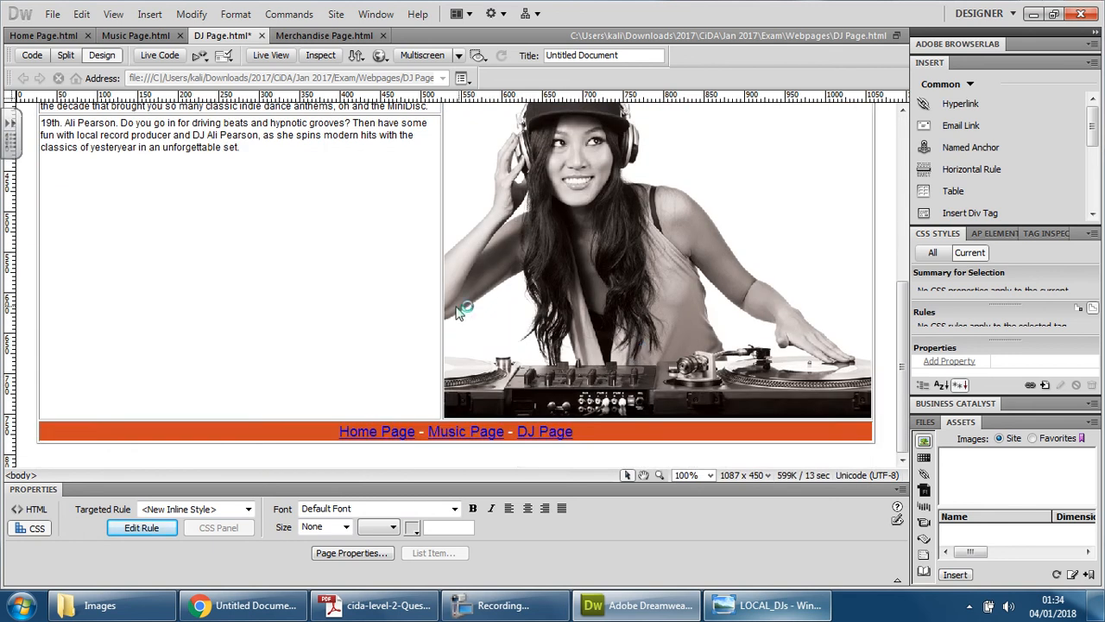
scroll(453, 309, up, 5)
scroll(452, 308, down, 6)
scroll(452, 308, up, 7)
key(ctrl+s)
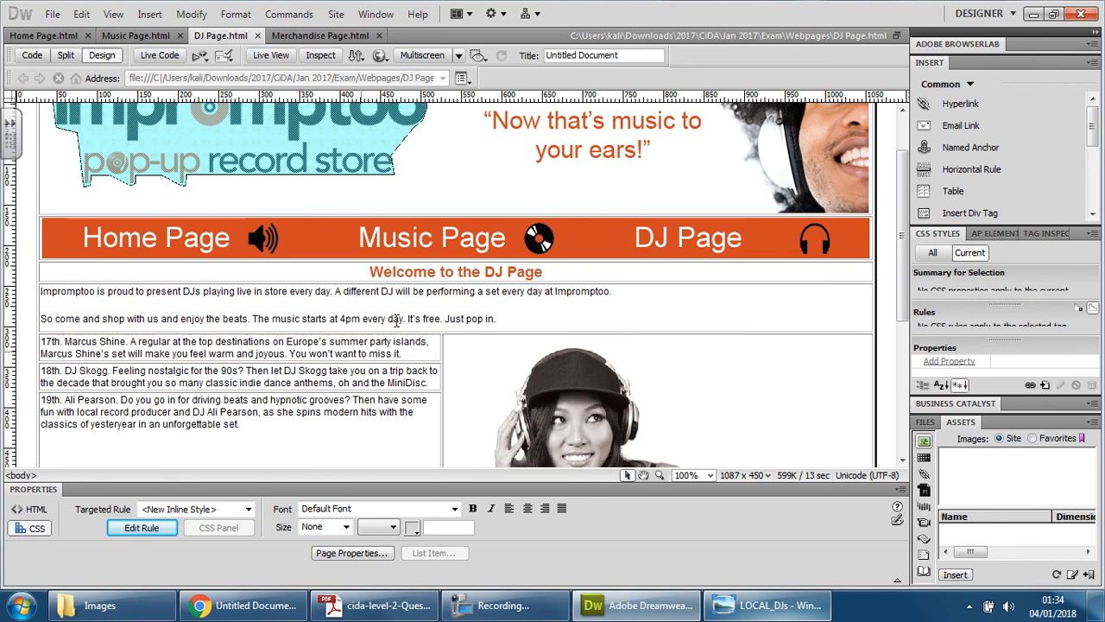
Preview the DJ page full screen in Chrome and follow the rollover image's link
click(381, 55)
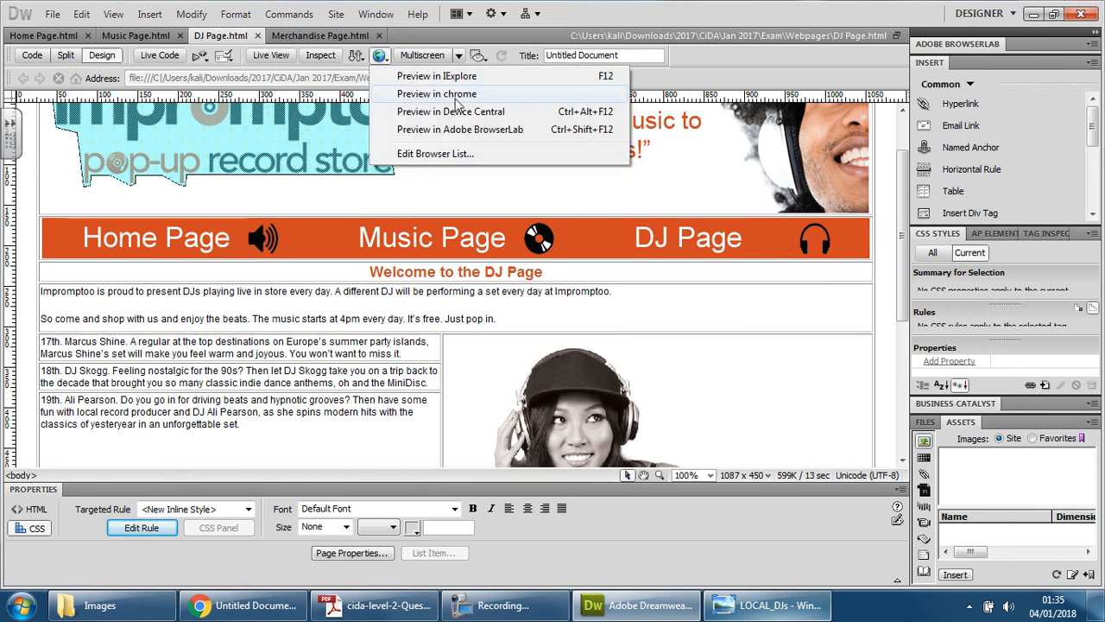
click(436, 93)
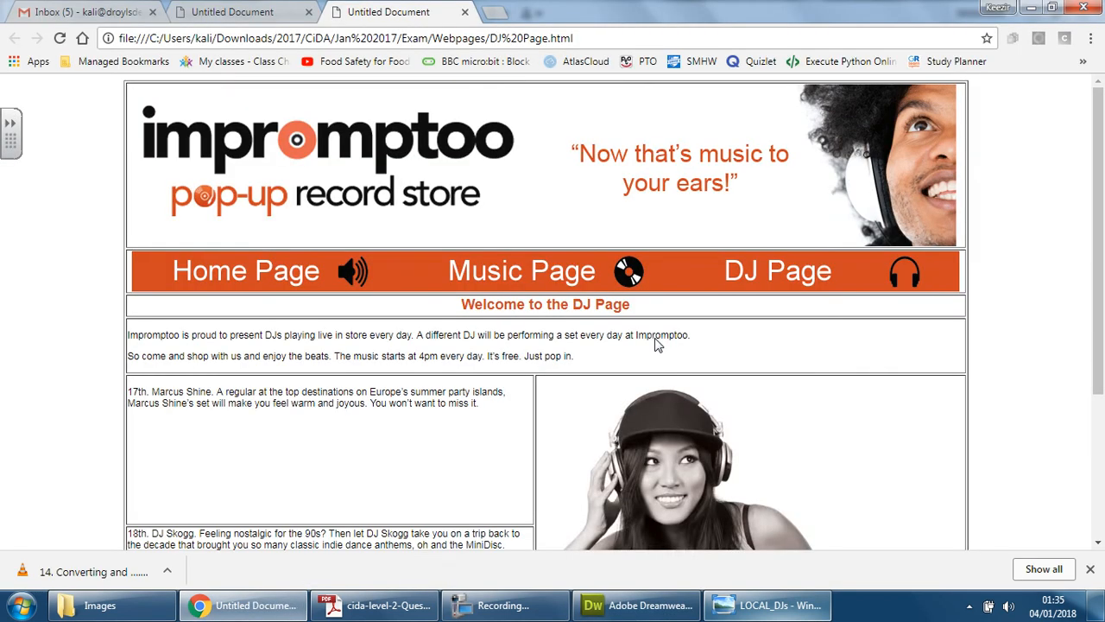
key(F11)
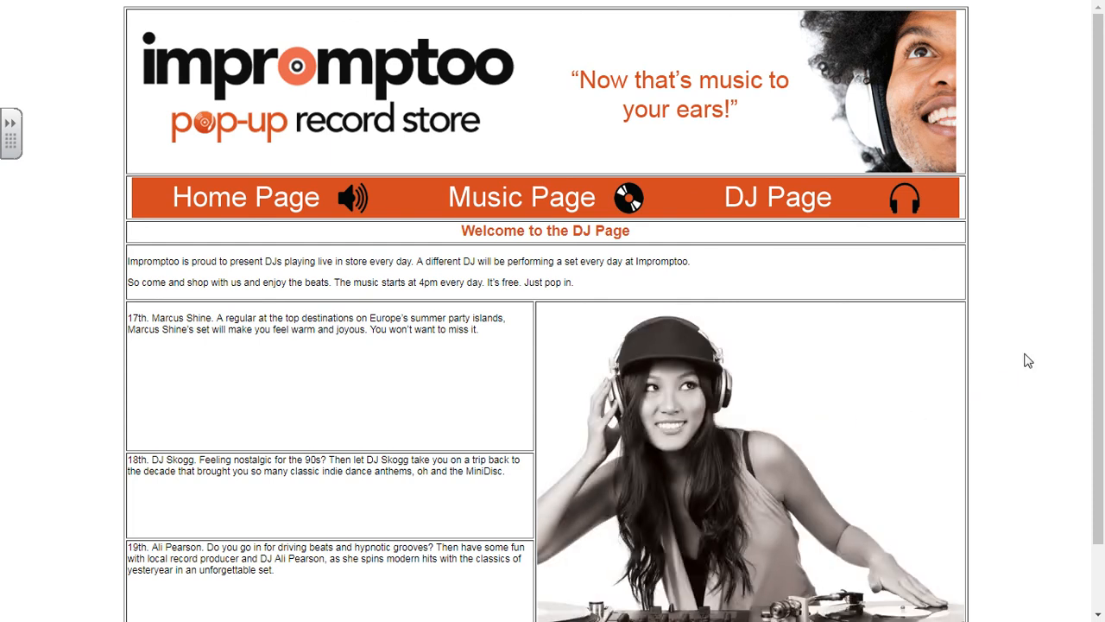
click(752, 406)
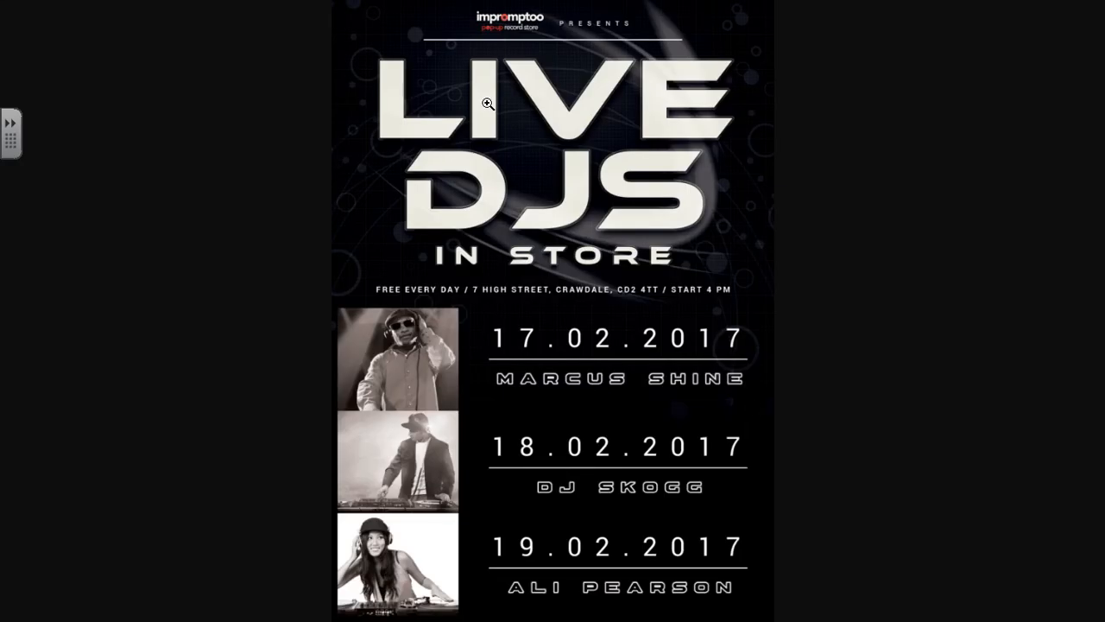
Leave full screen, go back from the linked poster to the DJ page, and check the layout down to the footer
key(F11)
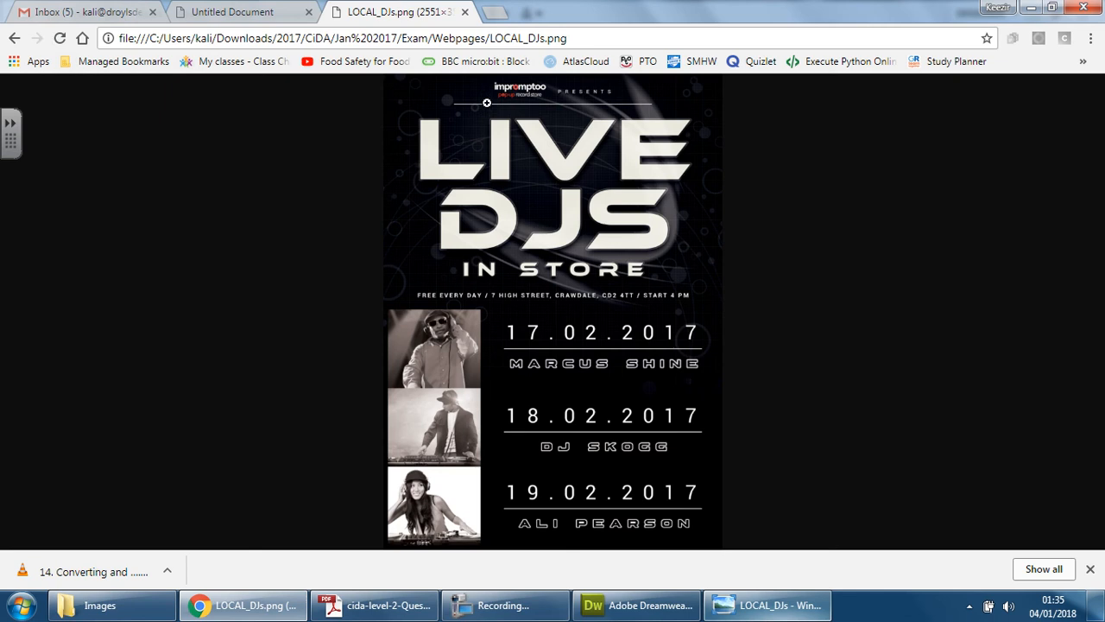
click(13, 38)
scroll(826, 362, down, 1)
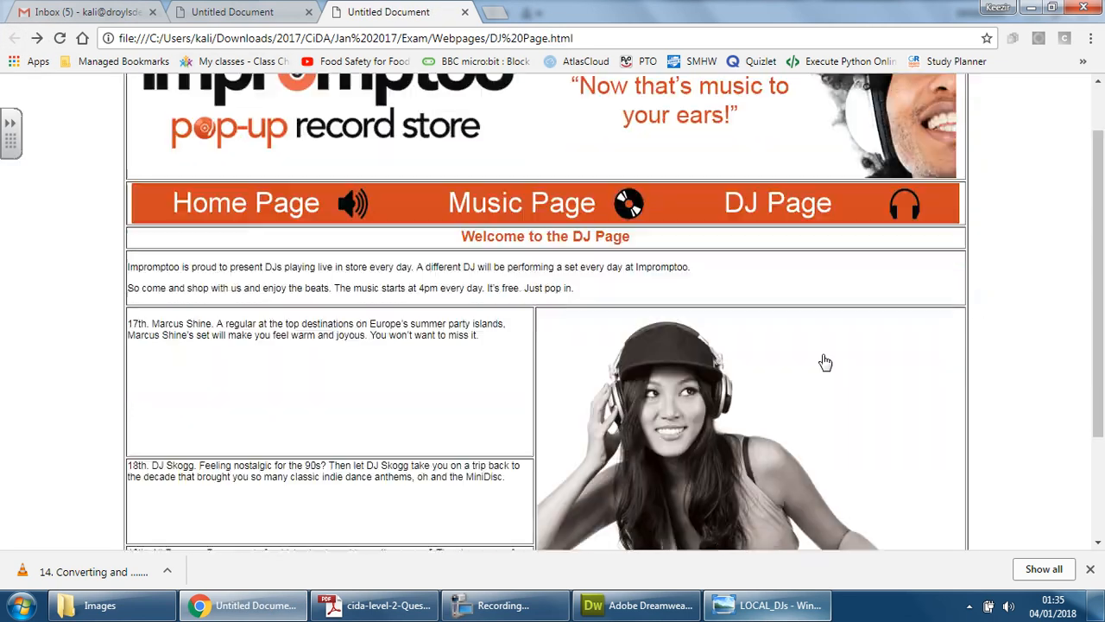
scroll(825, 363, down, 2)
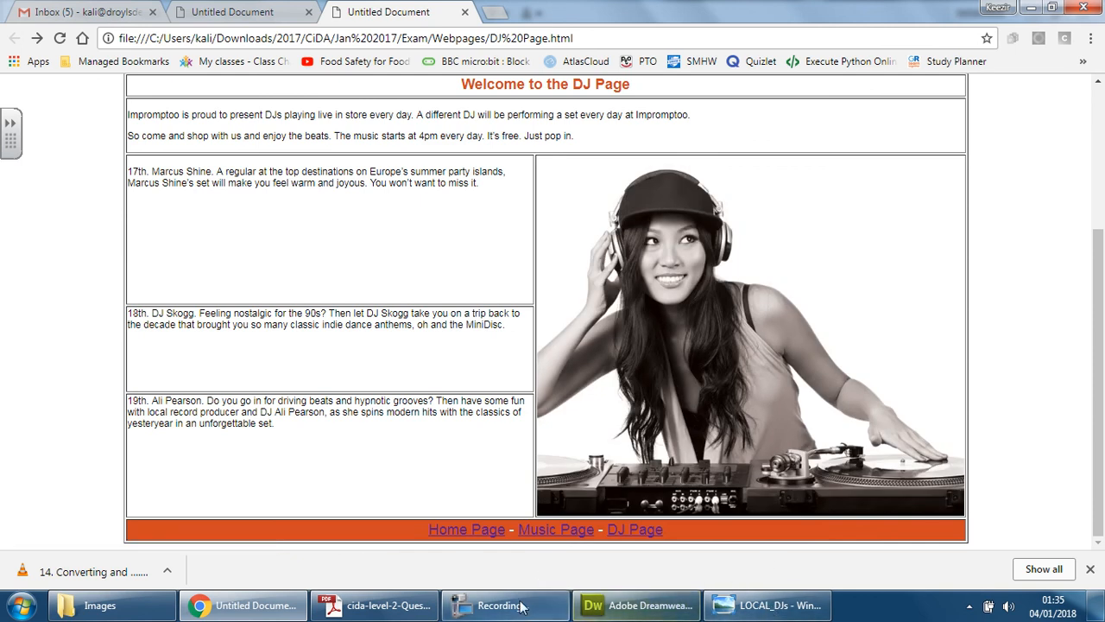
Return to Dreamweaver and shrink the rollover image proportionally to about 473 by 380 px
click(644, 606)
click(620, 390)
scroll(620, 378, down, 6)
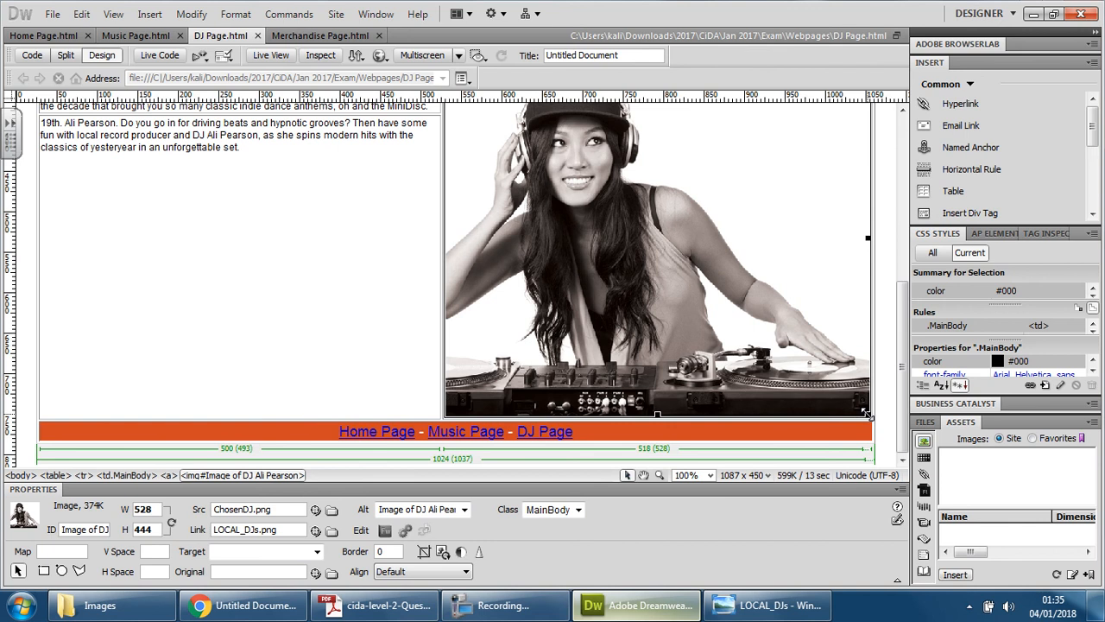
drag(867, 414, 823, 363)
drag(861, 408, 827, 365)
click(365, 271)
scroll(658, 330, up, 3)
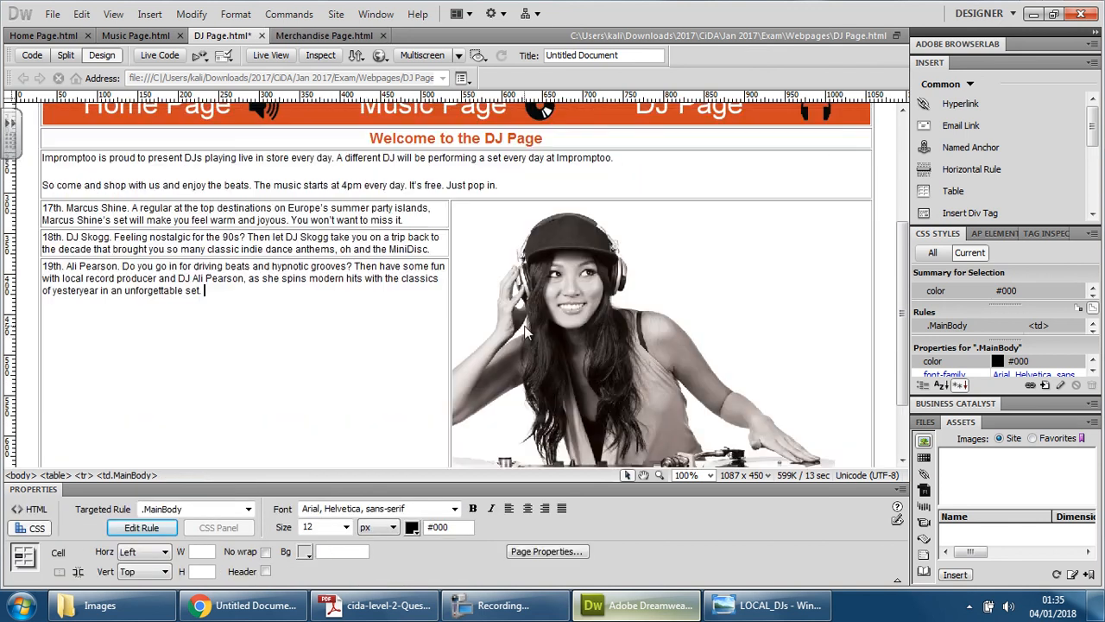
scroll(658, 331, up, 2)
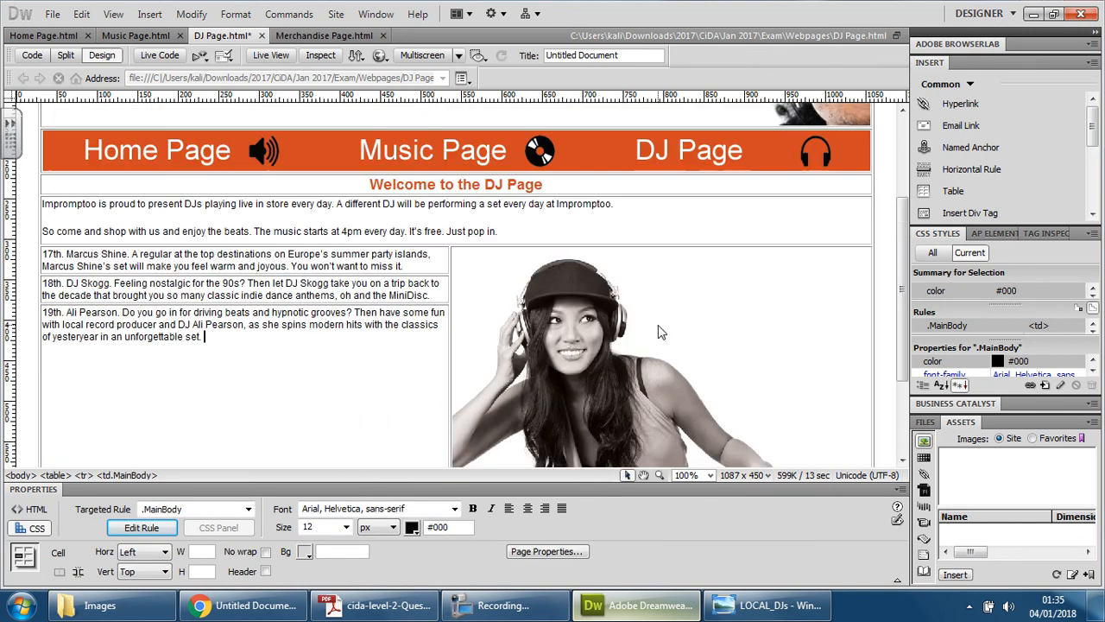
Save the DJ page changes and check the smaller image in a full-screen Chrome preview
click(385, 57)
click(421, 95)
click(566, 338)
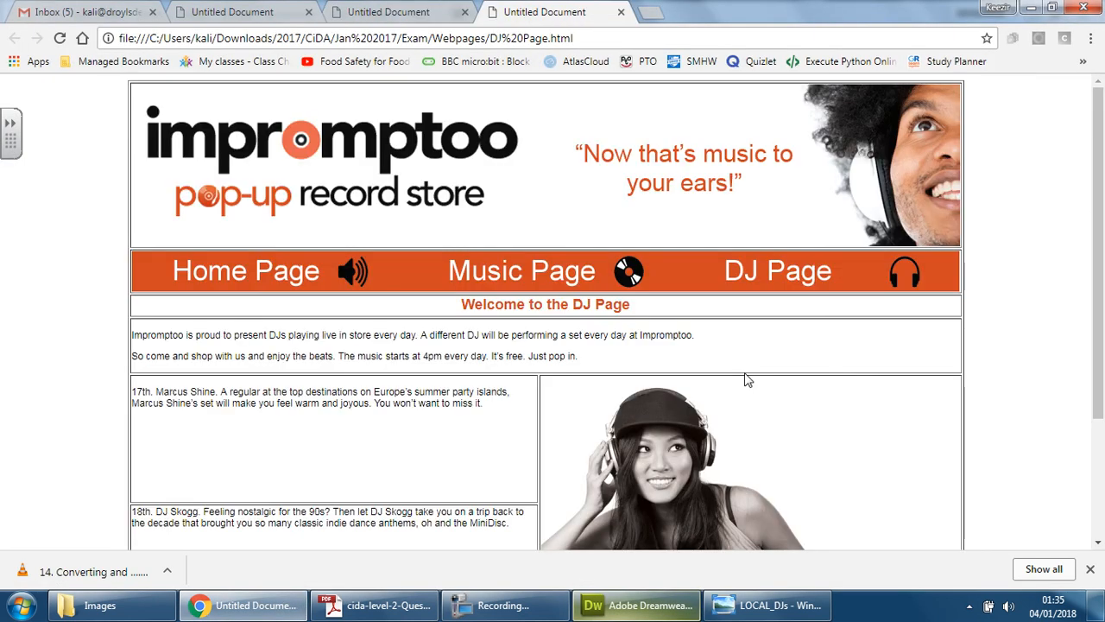
key(F11)
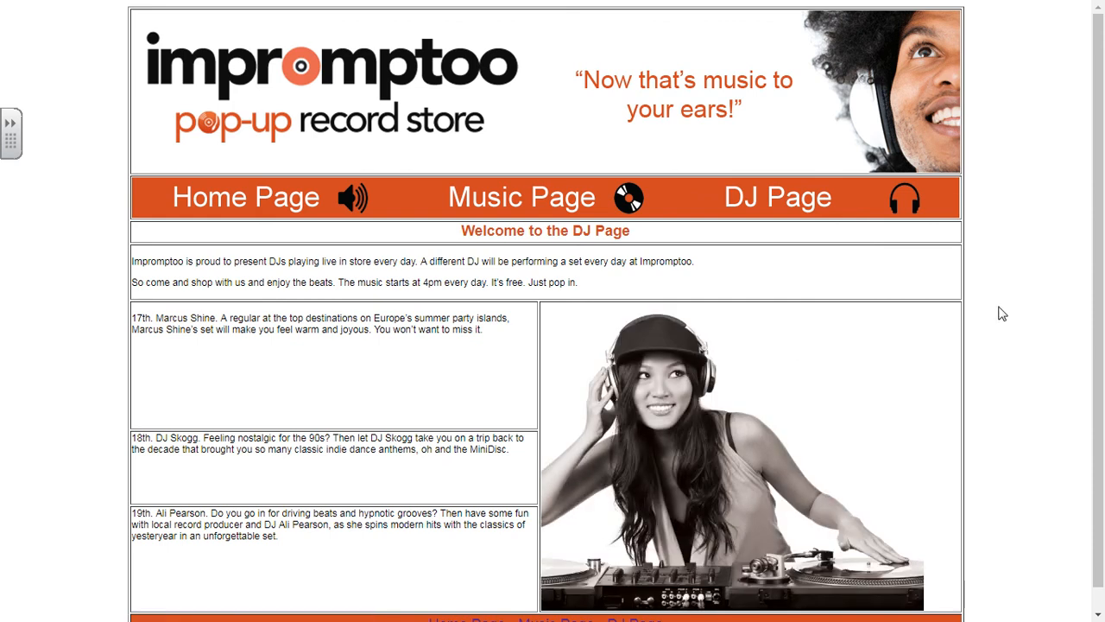
scroll(1001, 313, down, 1)
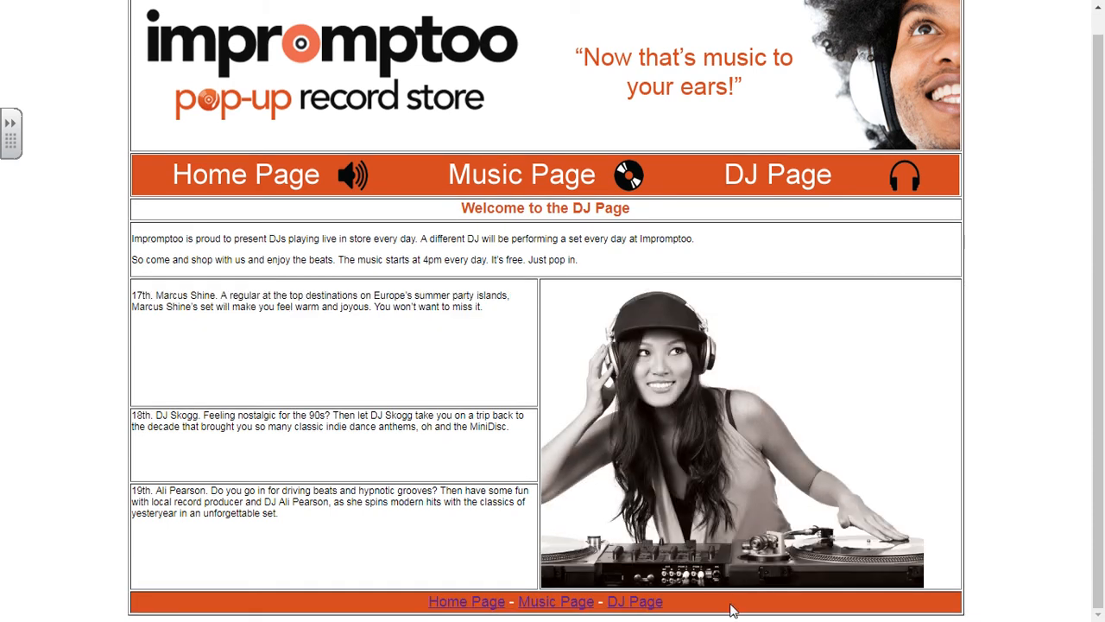
key(F11)
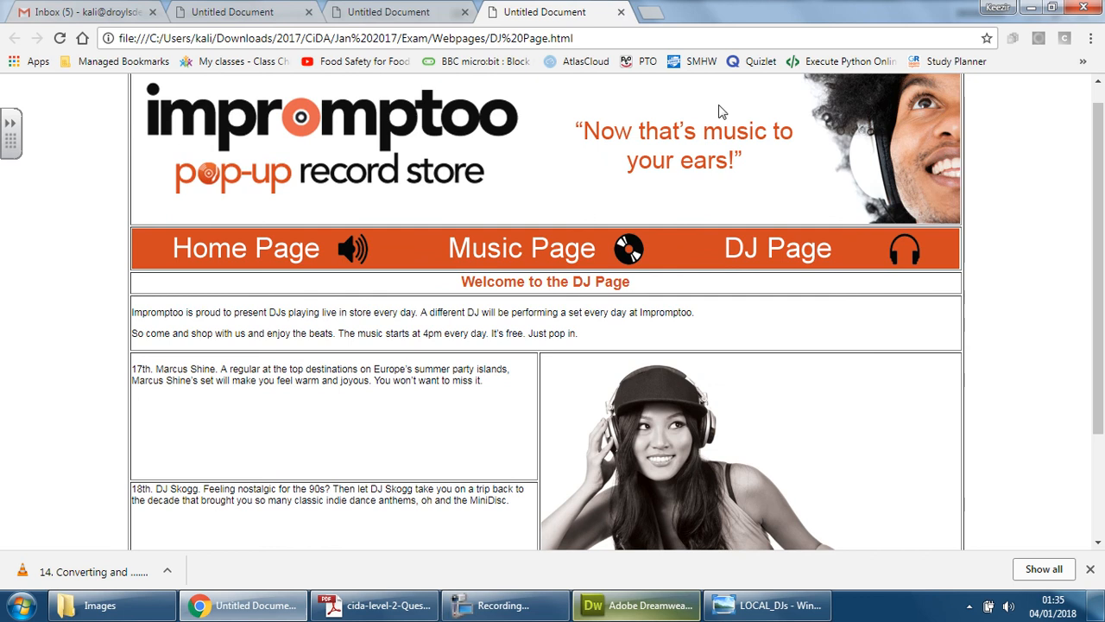
Close the two newest DJ page previews and minimise Chrome to get back to Dreamweaver
click(621, 13)
click(464, 12)
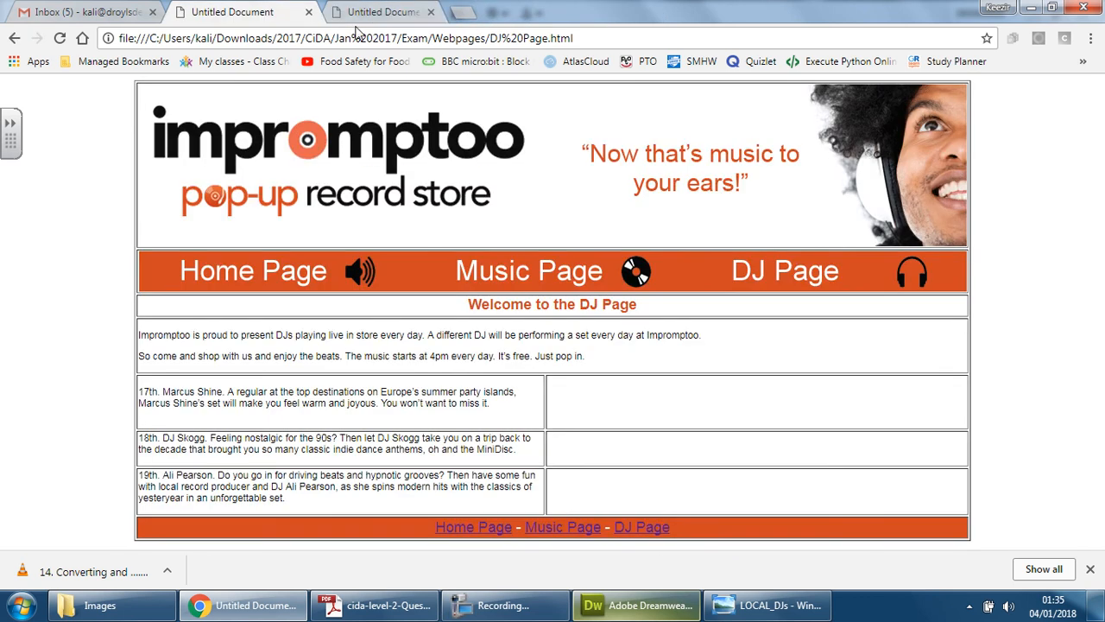
click(1031, 7)
Reduce the rollover image further, proportionally, to about 454 by 358 px
scroll(738, 350, down, 3)
click(738, 350)
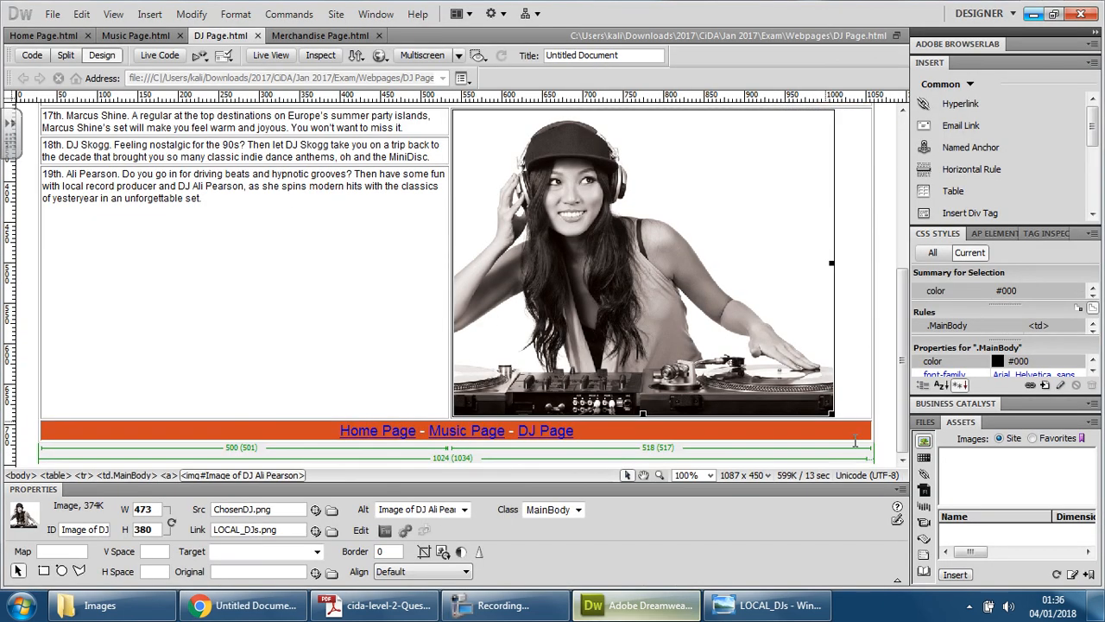
drag(817, 396, 815, 397)
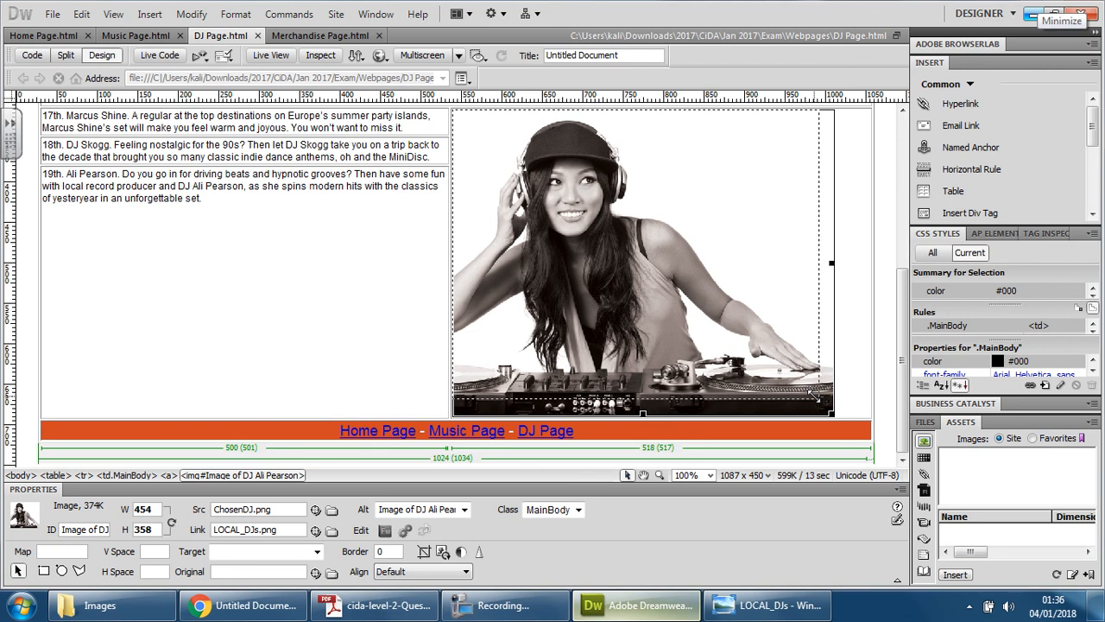
click(851, 298)
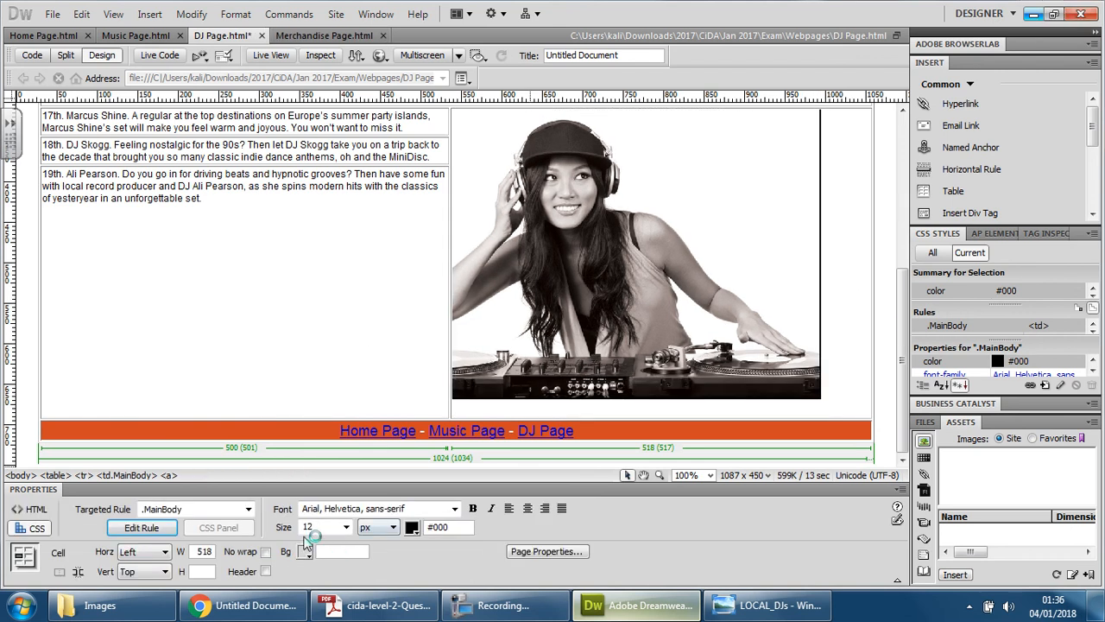
Set the horizontal alignment of the rollover image's cell to Right
click(155, 553)
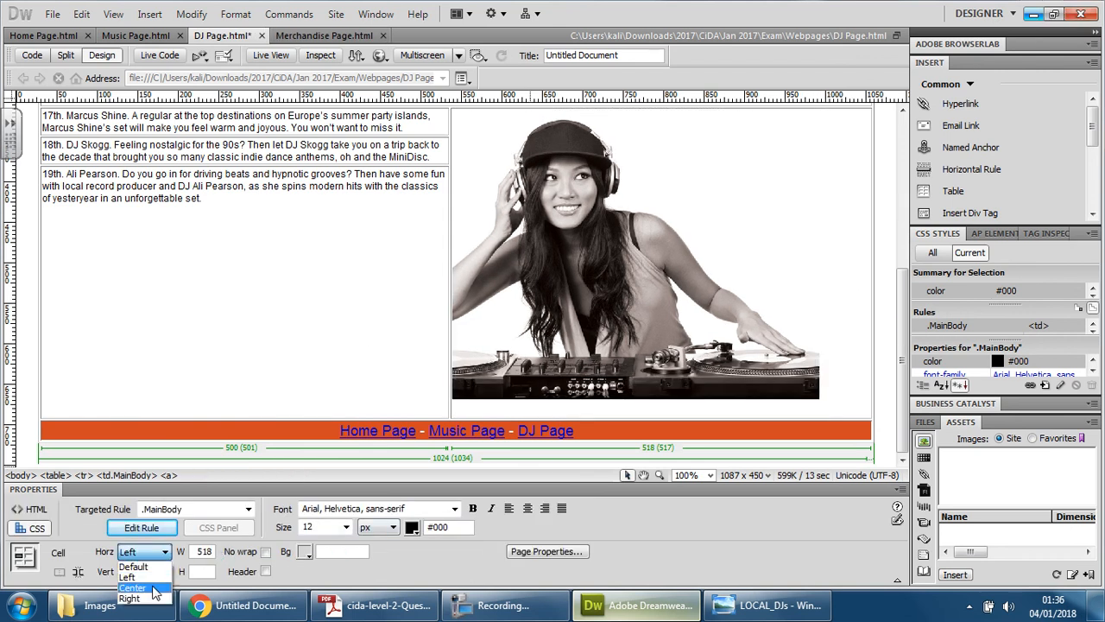
click(152, 598)
click(341, 319)
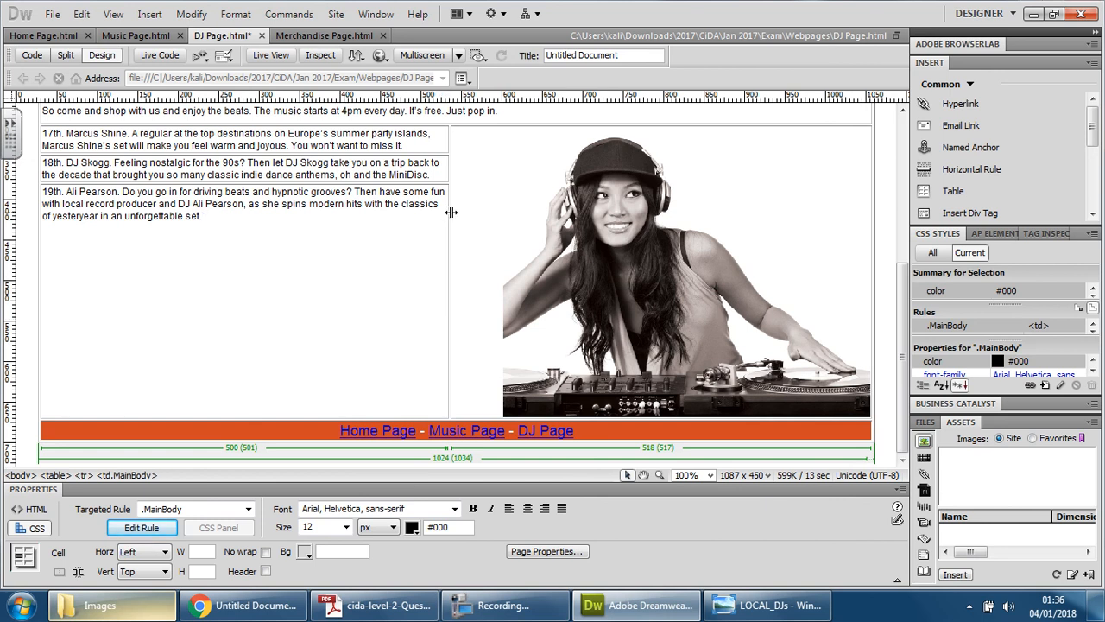
Widen the DJ descriptions column to about 563 px by moving its border up to the image
drag(451, 212, 492, 214)
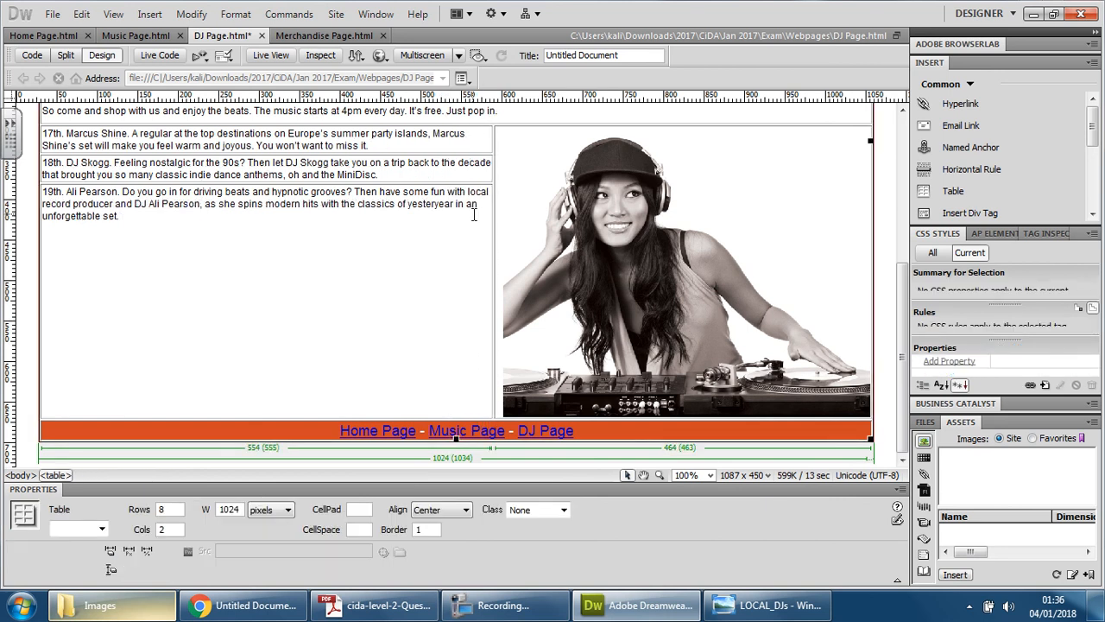
click(493, 212)
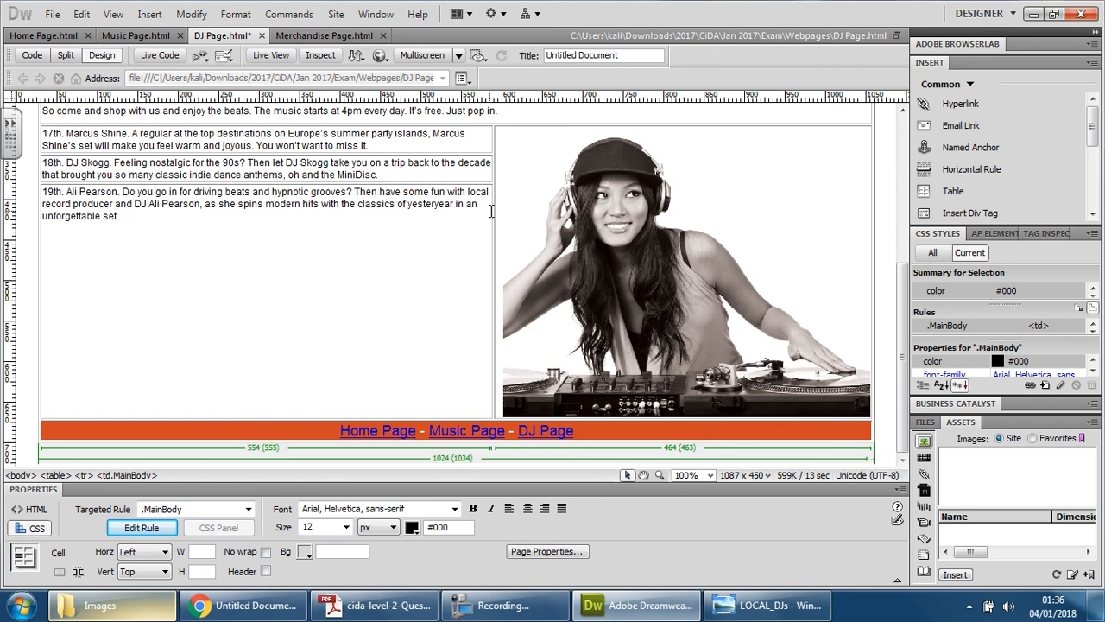
drag(495, 205, 502, 205)
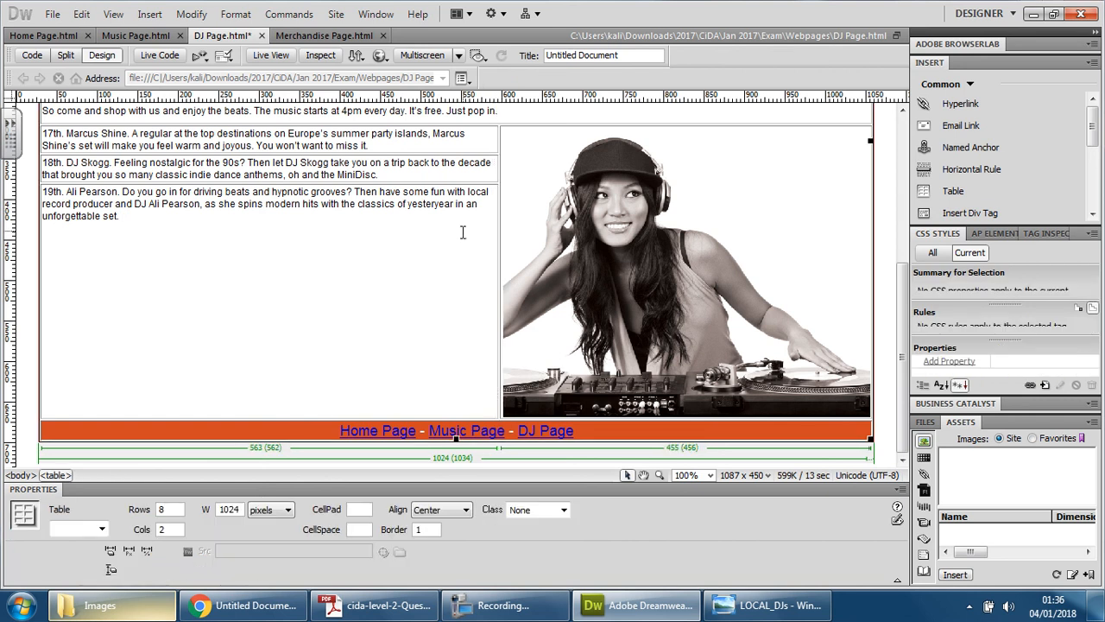
click(427, 251)
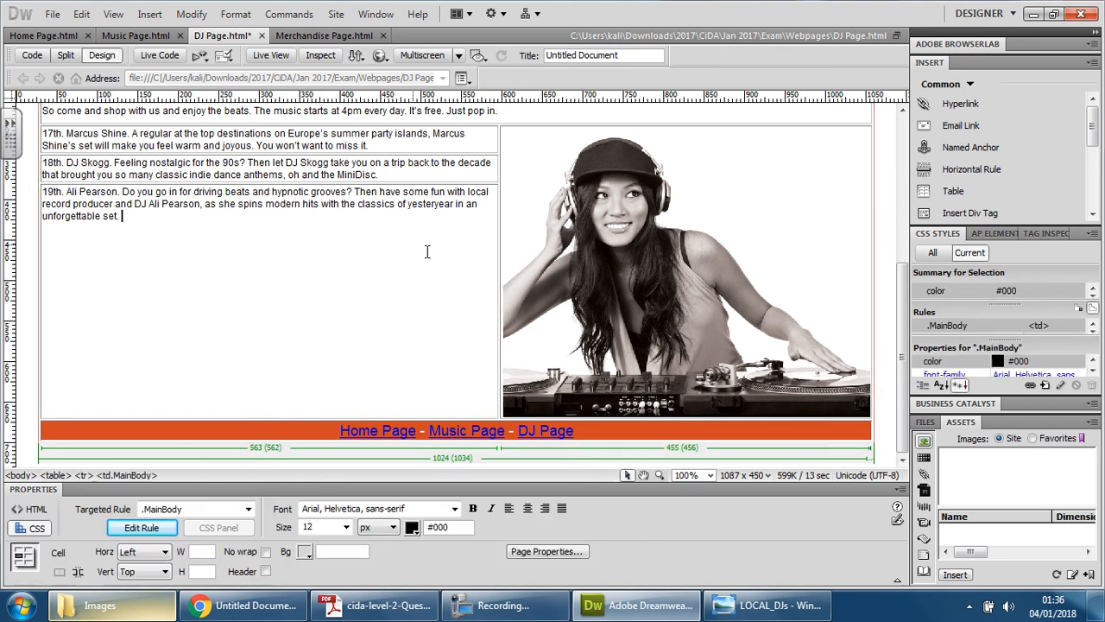
Save the DJ page and preview it in Chrome in full-screen view
click(380, 54)
click(415, 93)
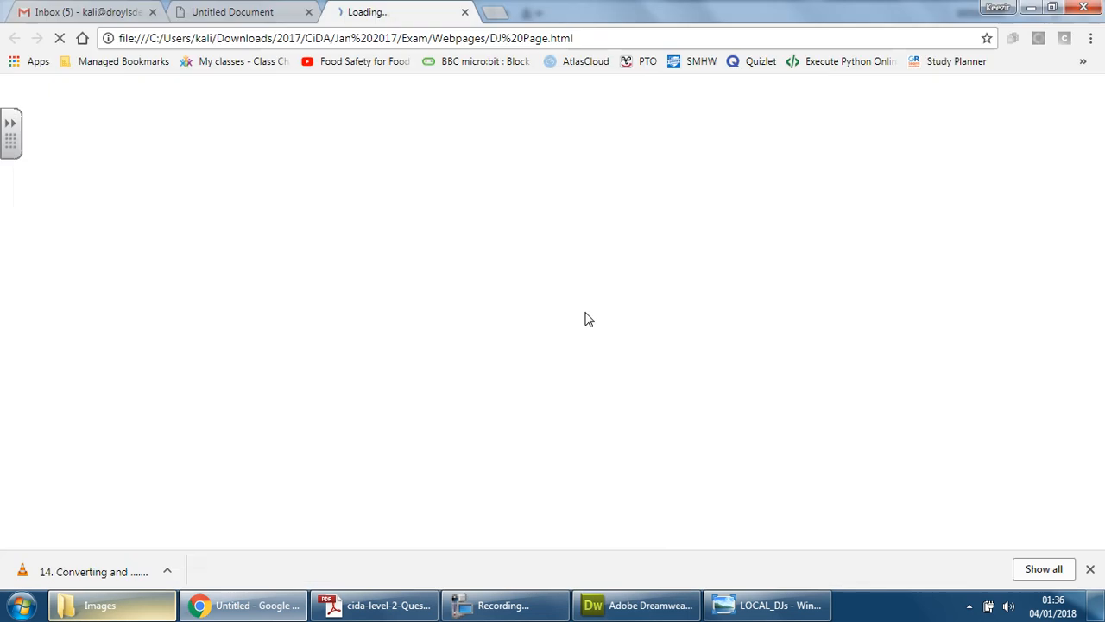
key(F11)
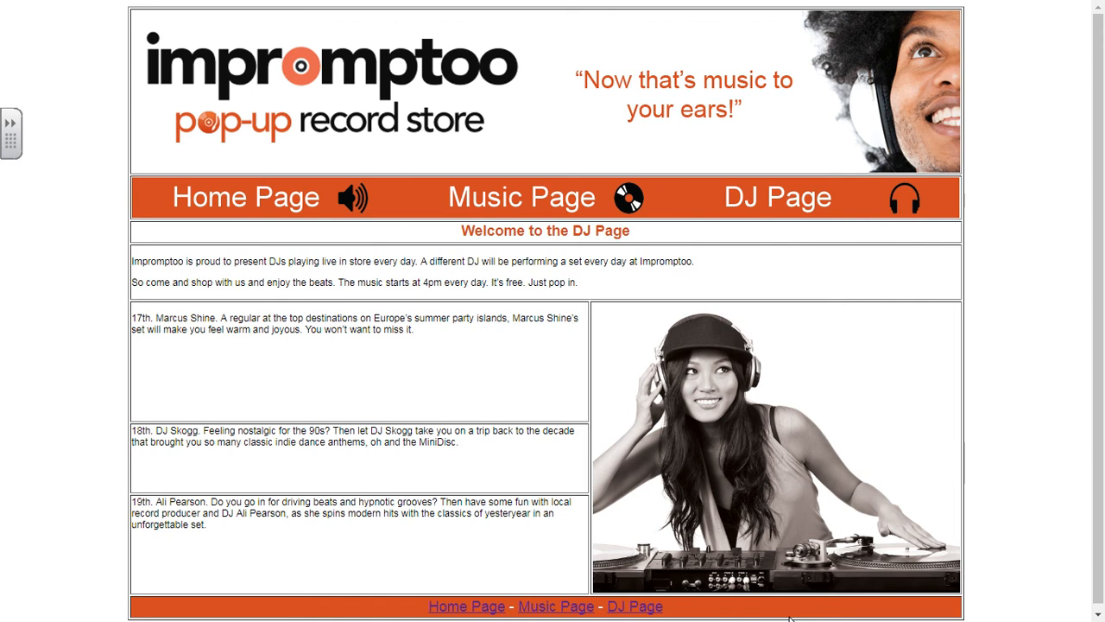
Test the Home Page and DJ Page navigation links, leave full-screen view and minimise Chrome to get back to Dreamweaver
click(269, 214)
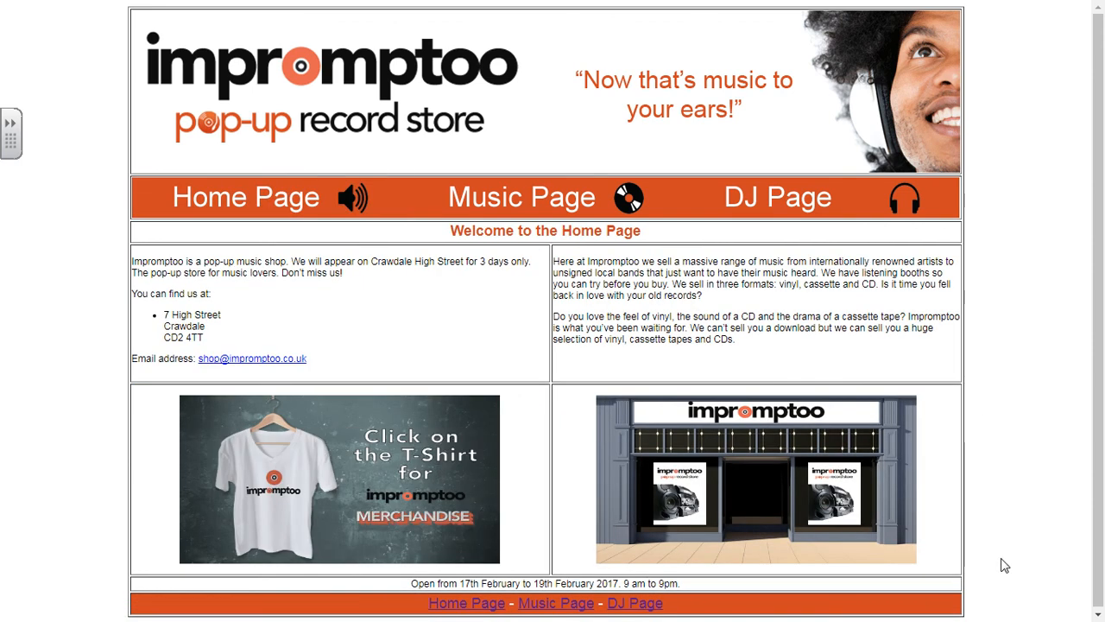
click(784, 211)
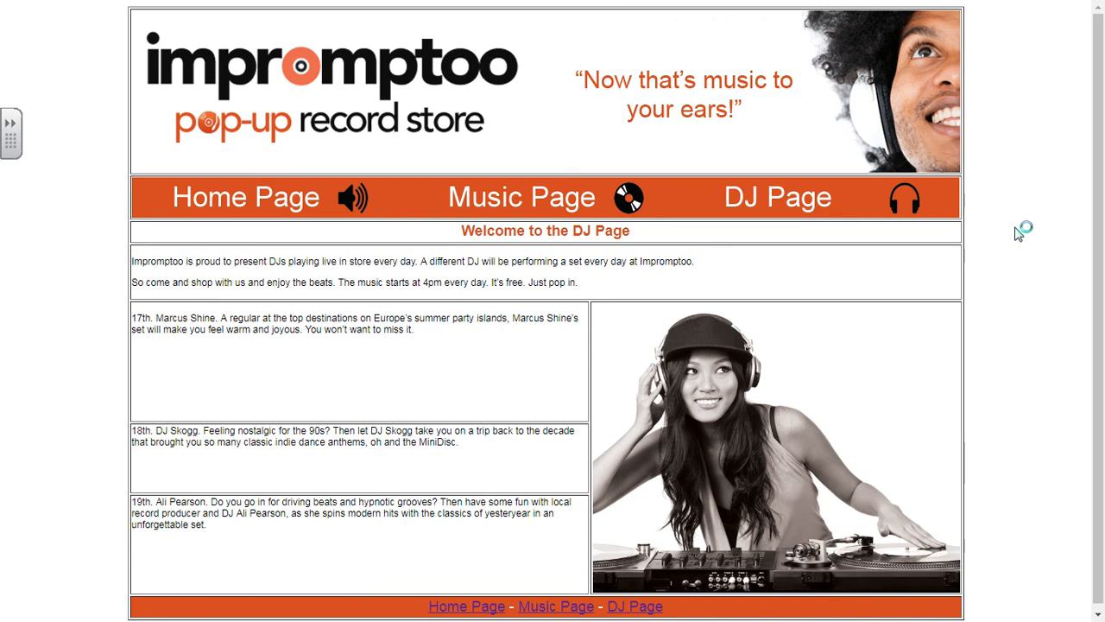
key(F11)
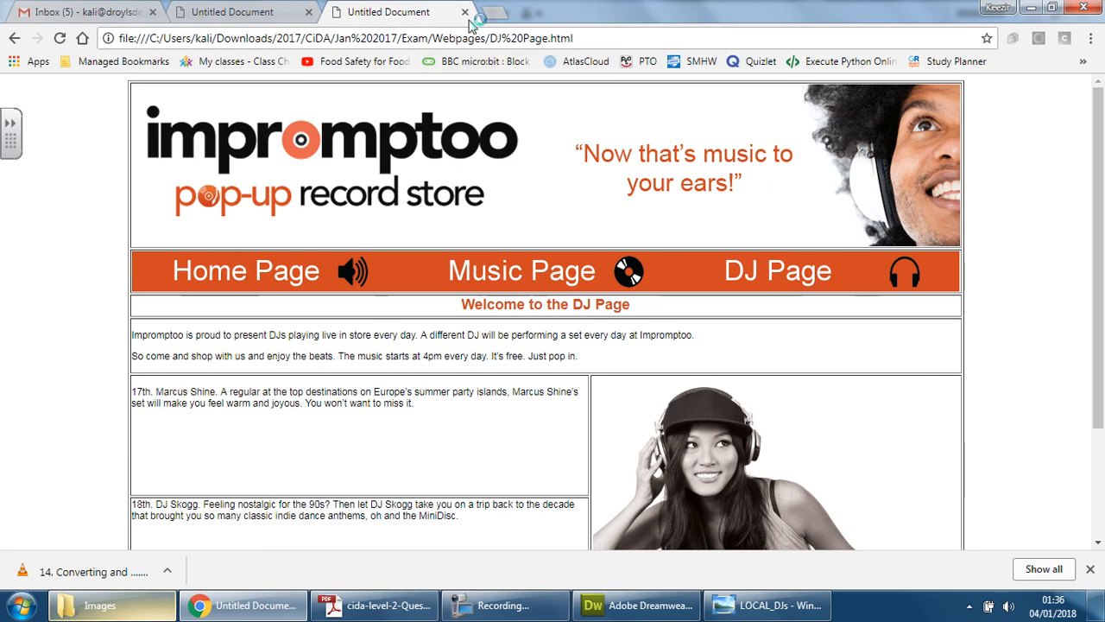
click(1031, 7)
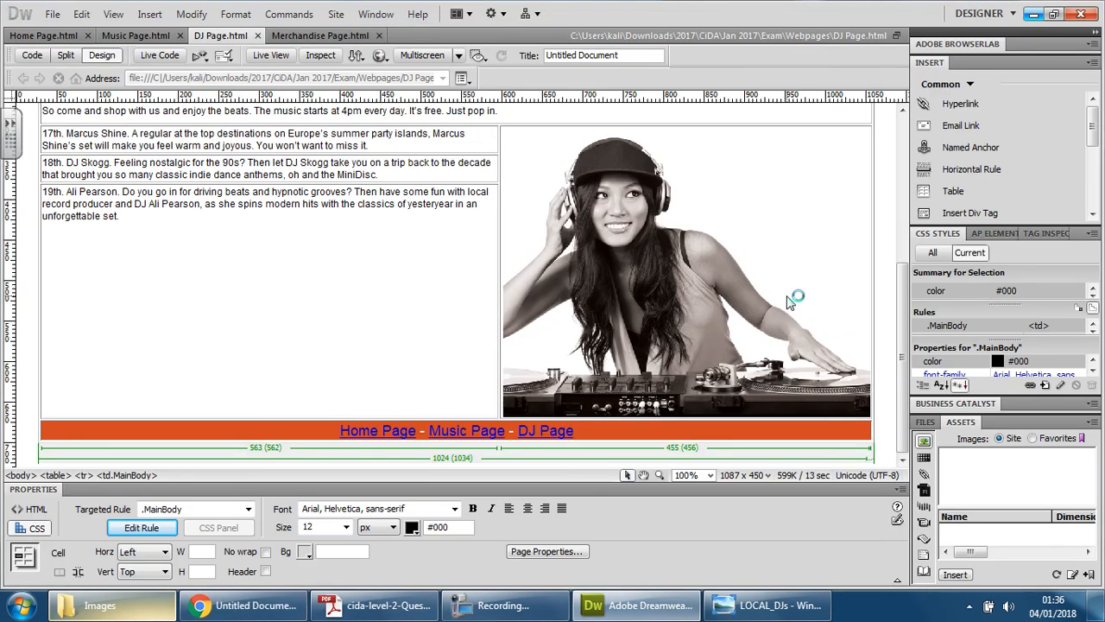
Reduce the rollover image slightly to about 448 by 352 px and save the DJ page
click(795, 299)
drag(859, 406, 857, 406)
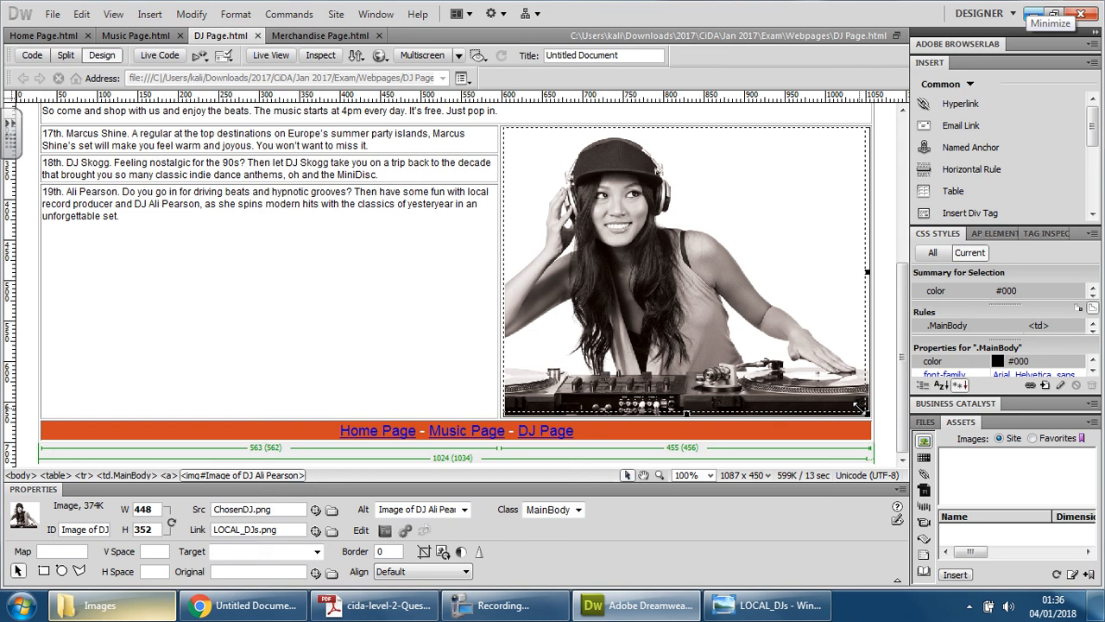
click(400, 314)
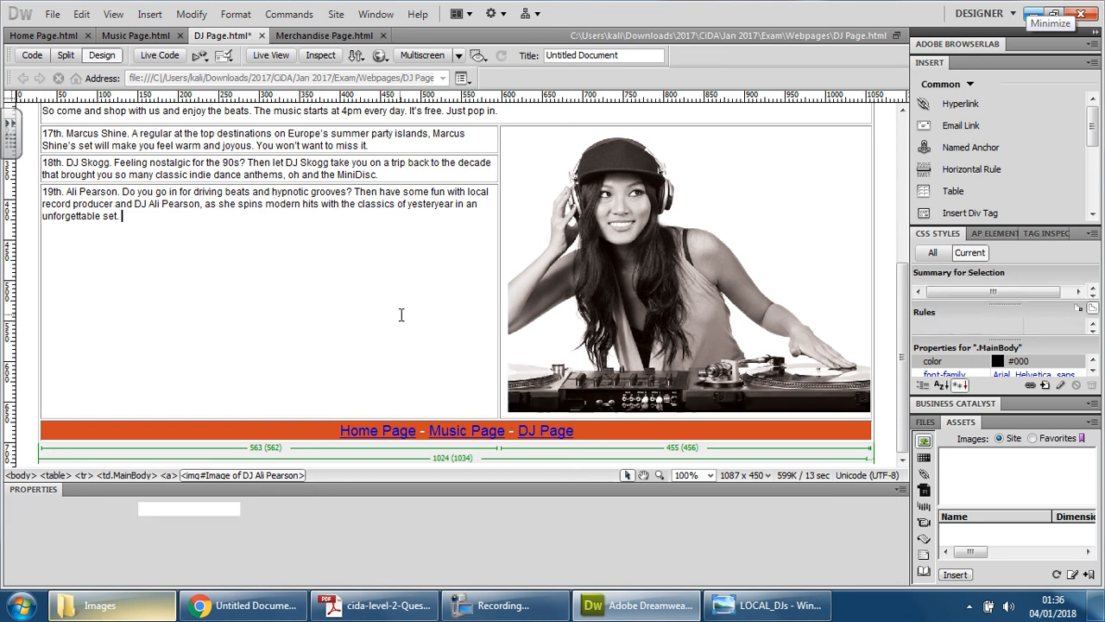
key(ctrl+s)
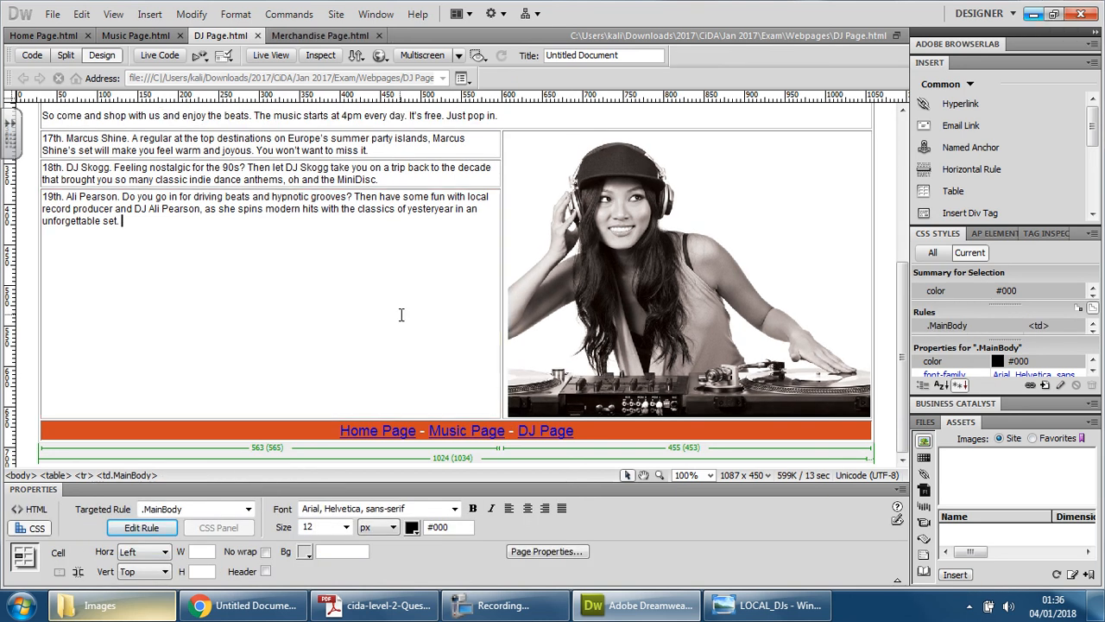
Review the DJ page layout, switch to the question paper PDF and highlight the "only your chosen DJ" requirement under Local DJs
scroll(400, 314, up, 6)
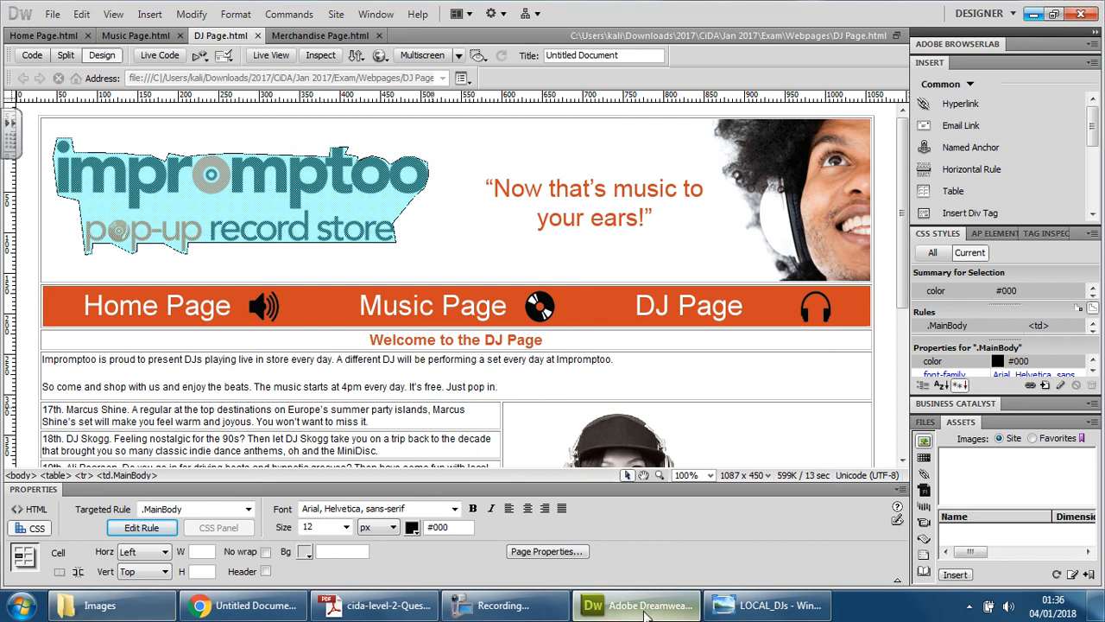
scroll(541, 367, down, 3)
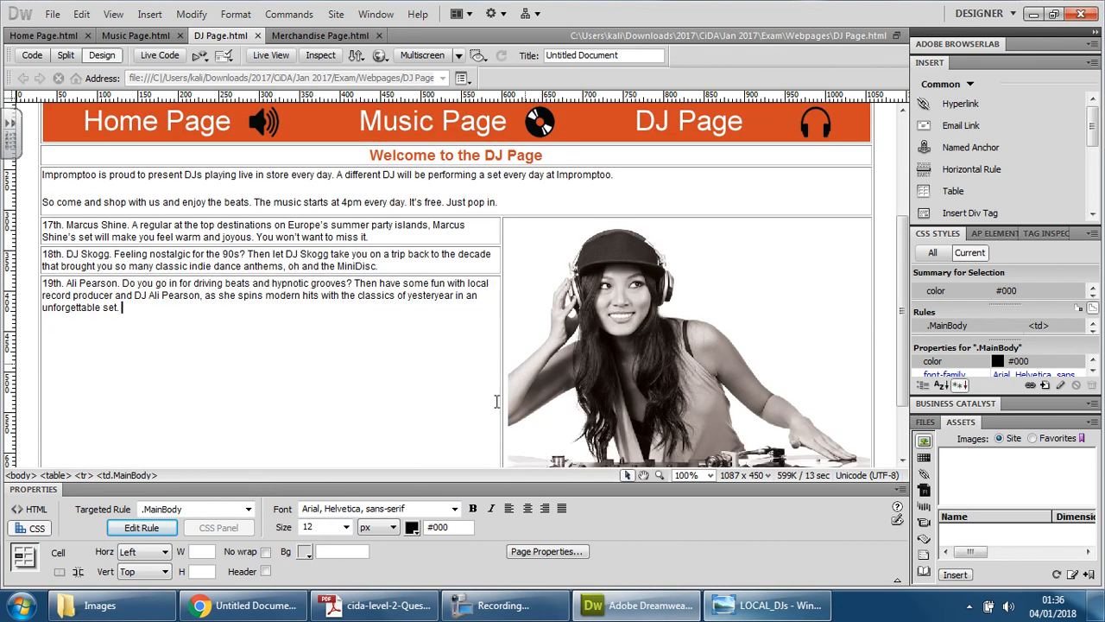
key(alt+Tab)
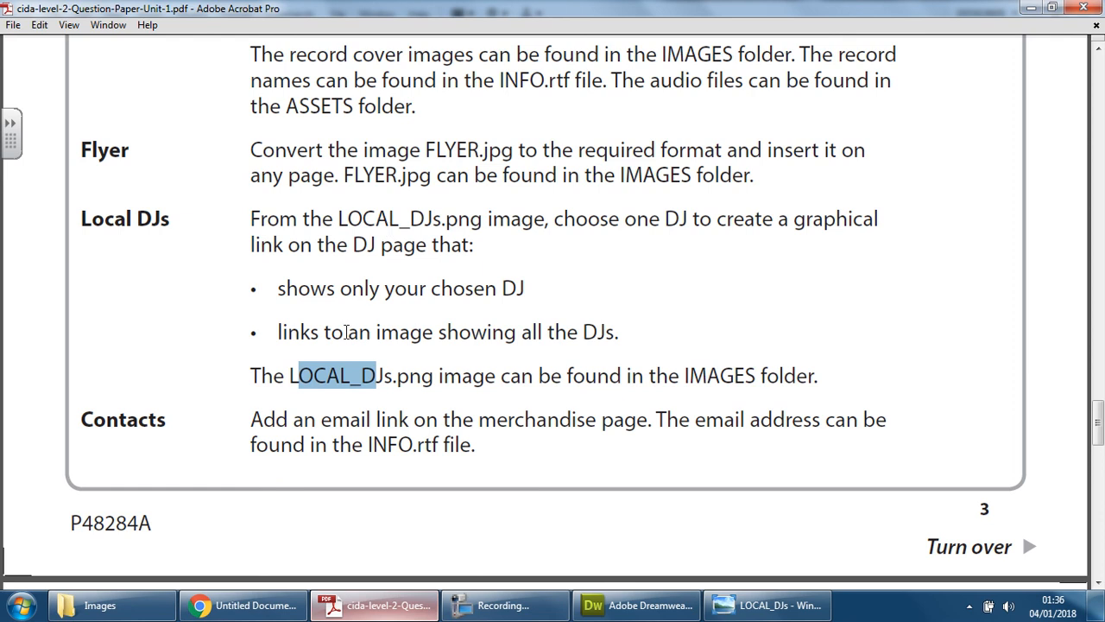
drag(338, 290, 520, 296)
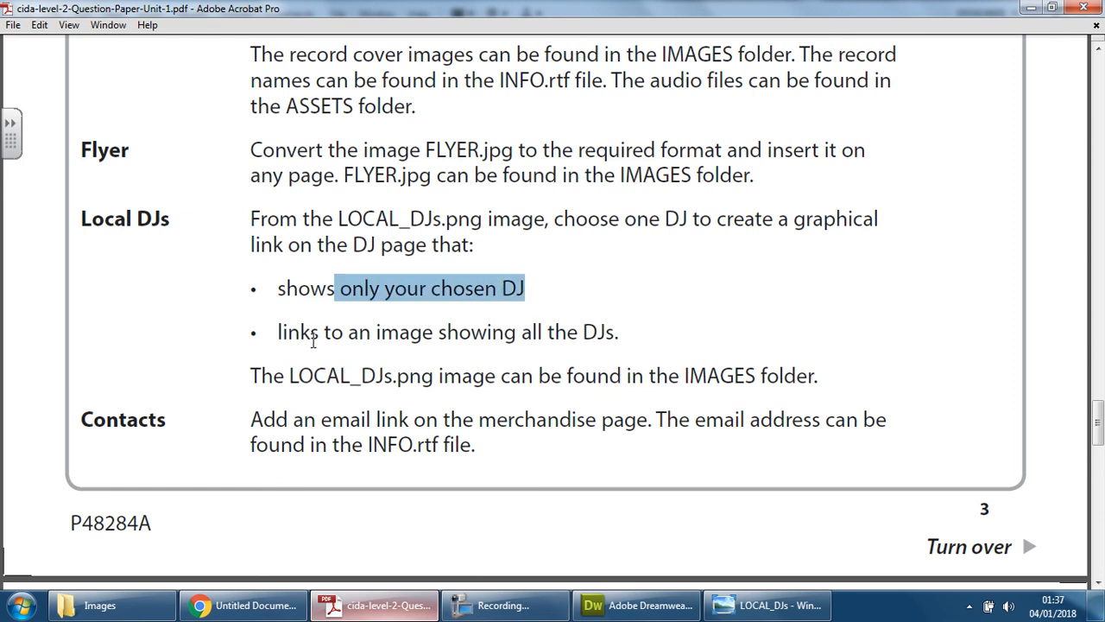